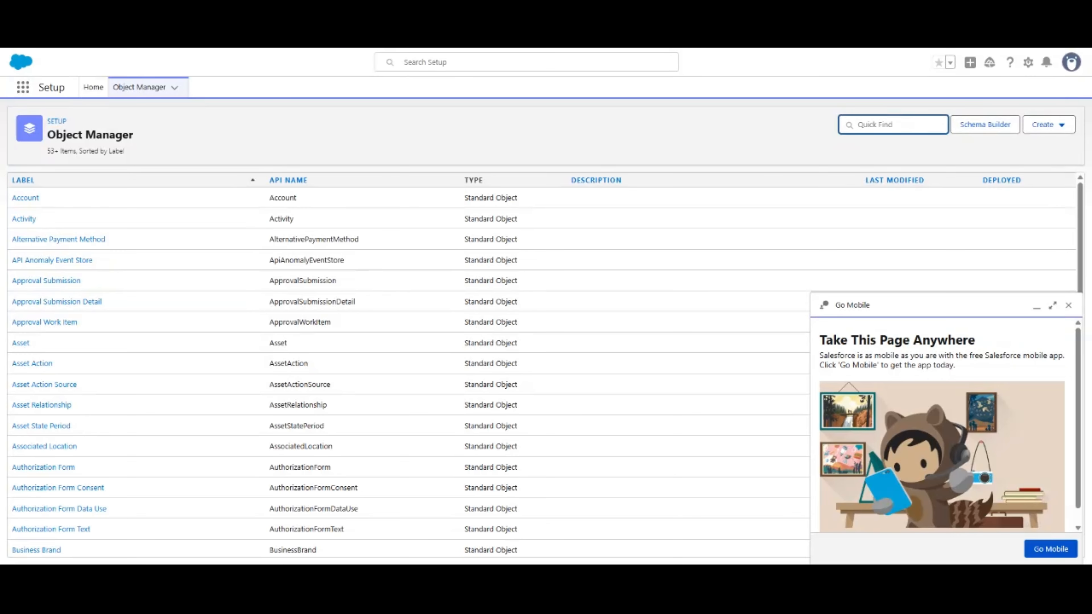
Find the Lead object, open its fields and relationships, and start creating a new custom field
type("lead")
left_click(18, 198)
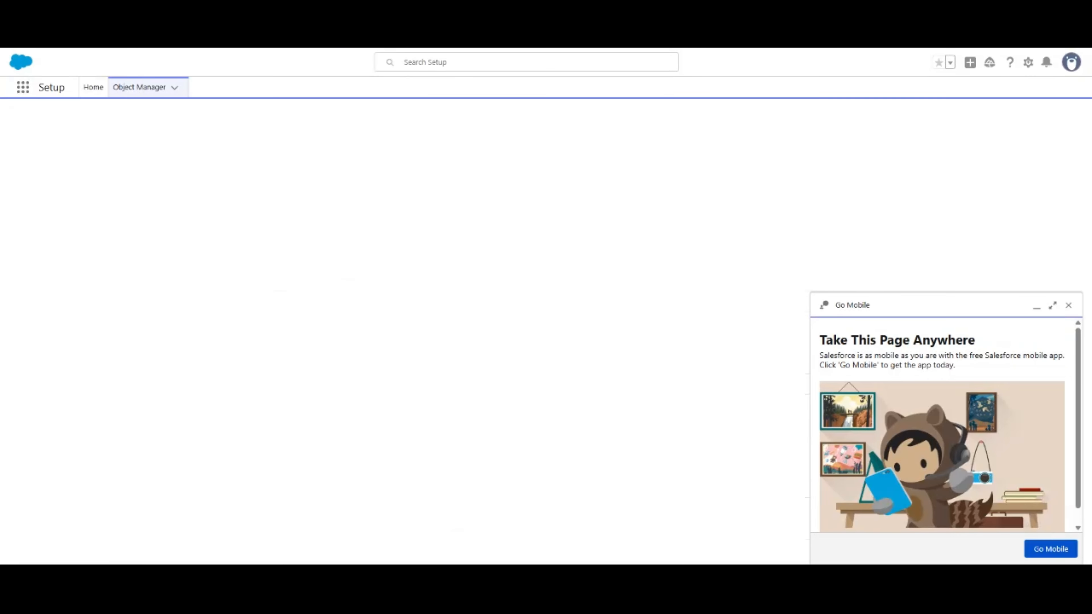
left_click(71, 204)
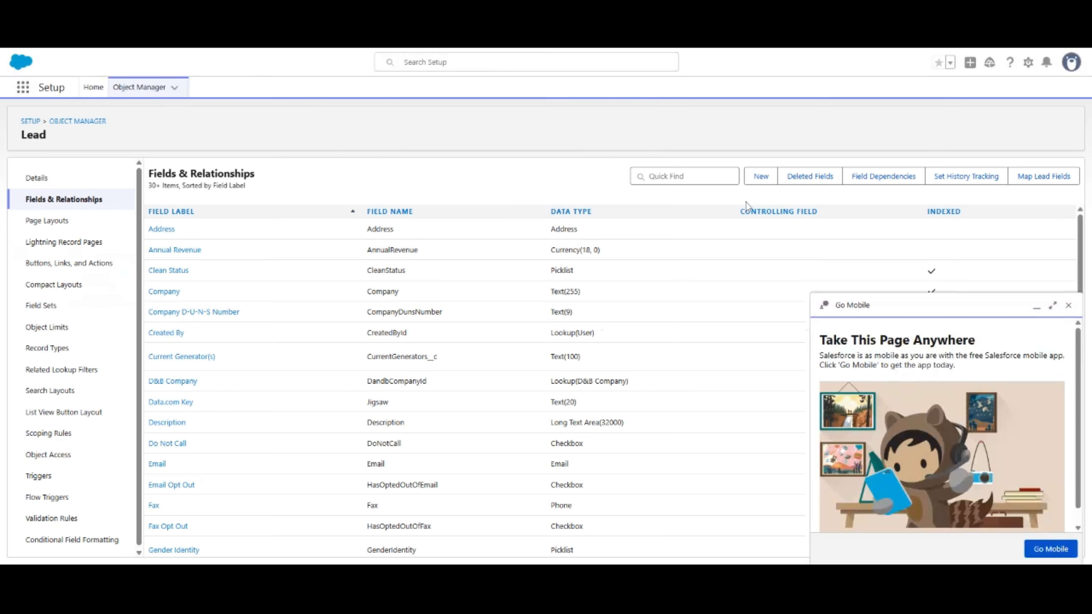
left_click(762, 179)
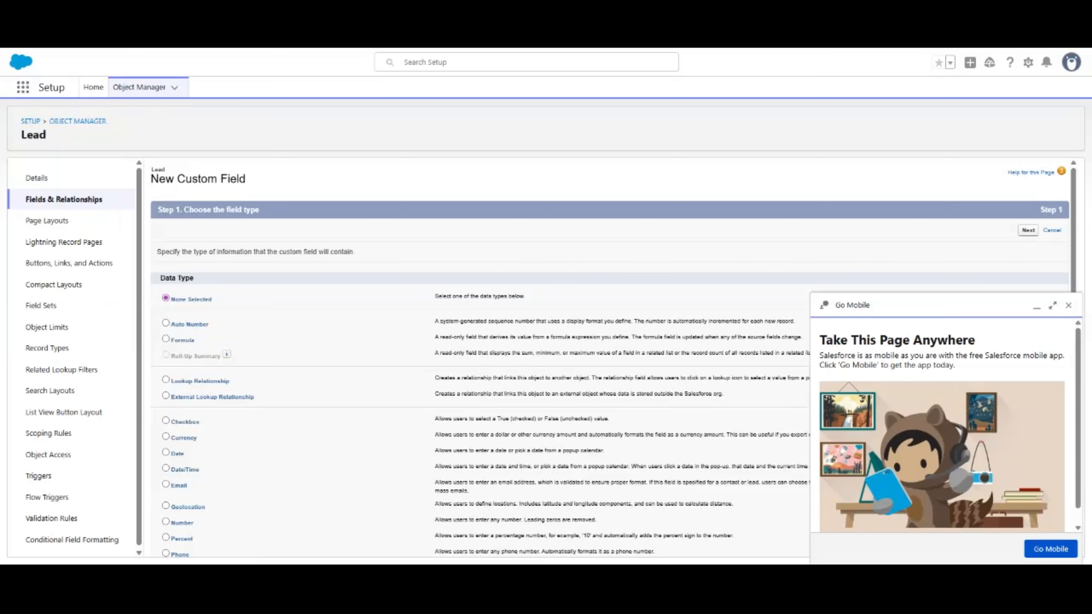
Choose Picklist as the new field's data type, dismiss the Go Mobile popup and continue to the field details
scroll(473, 366, "down", 3)
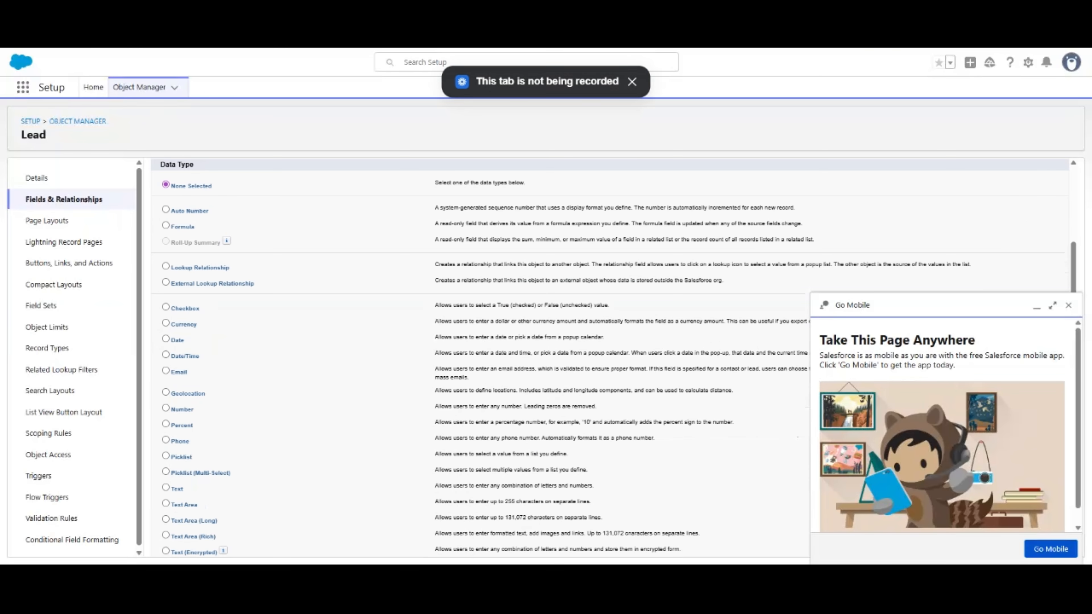
left_click(167, 456)
left_click(1068, 305)
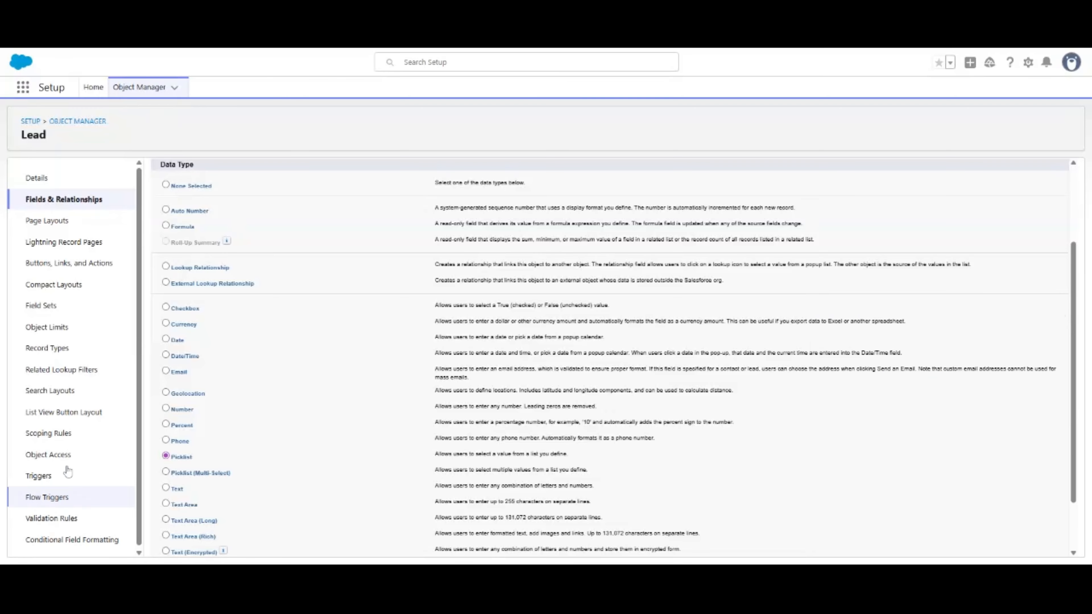
scroll(378, 441, "up", 3)
left_click(1028, 230)
Label the new picklist field Lead Temperature
type("Lead ")
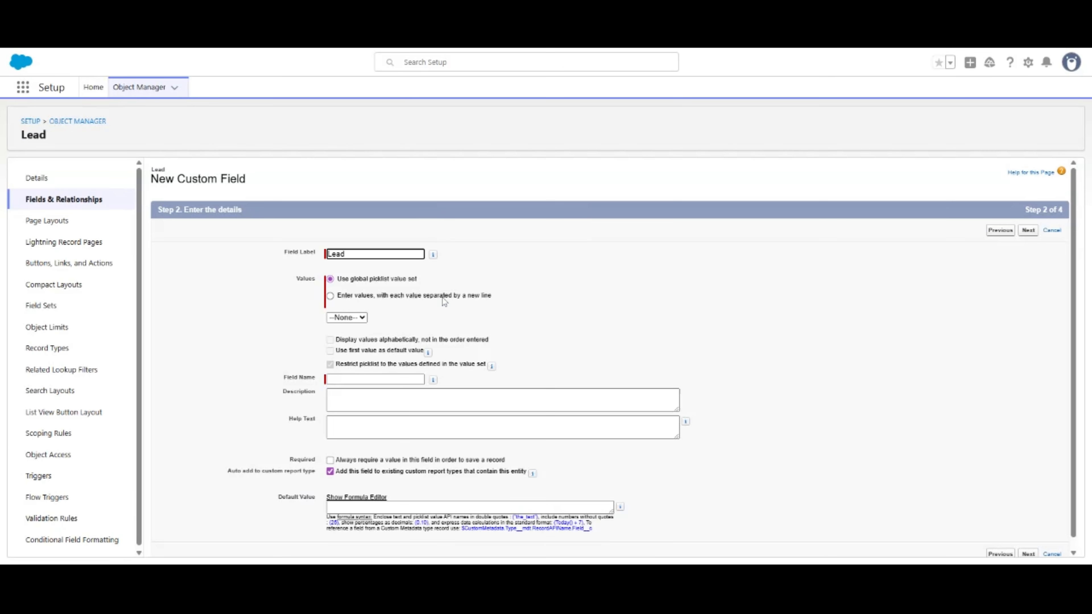
type("Temperature")
left_click(521, 275)
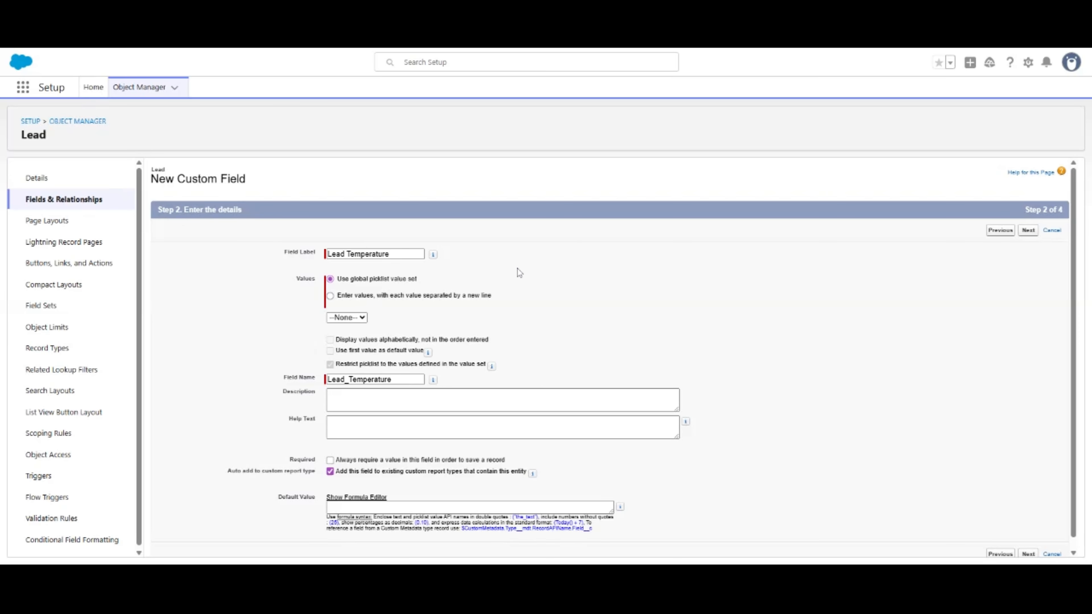
Give the Lead Temperature picklist its own values Cold, Warm and Hot, each on a separate line
left_click(352, 297)
left_click(476, 355)
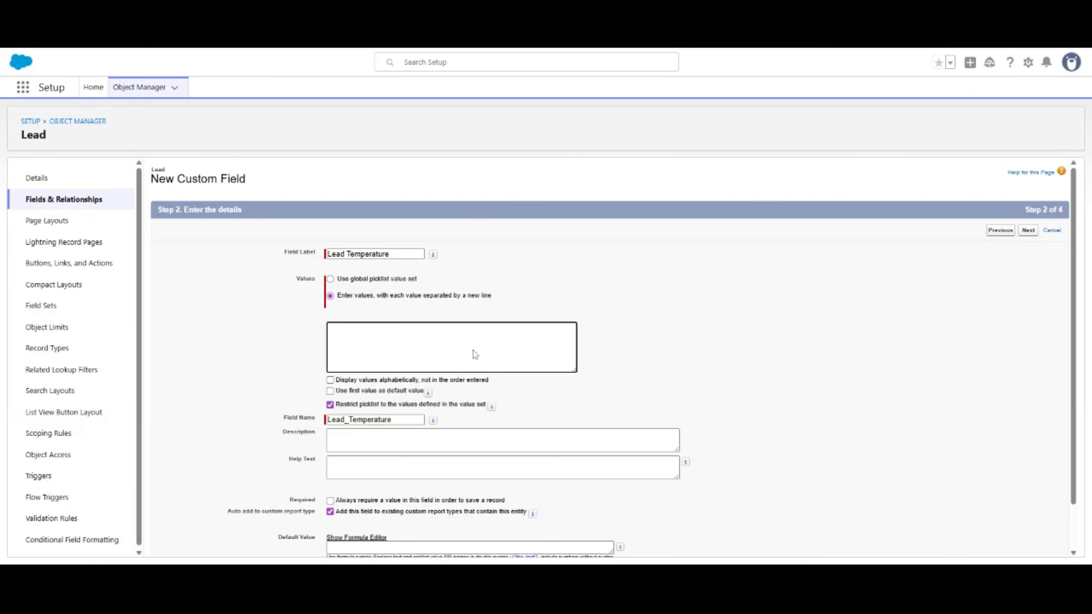
type("Cold")
key("Return")
type("Warm")
key("Return")
type("Hot")
scroll(487, 386, "down", 2)
Set the description to "Indicates how engaged and sales-ready the lead is based on behavior, intent signals, and qualification criteria."
left_click(488, 387)
left_click(1028, 544)
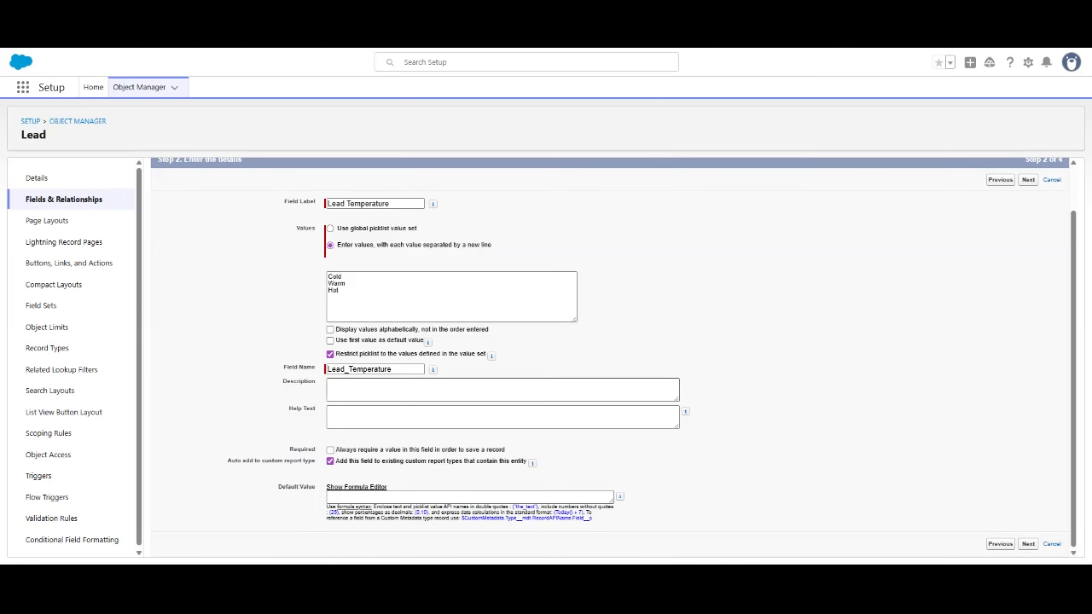
left_click(503, 389)
type("Indicates how engaged and sales-ready the lead is based on behavior, intent signals, and qualification criteria.")
Paste help text on prioritising follow-up, defining Cold as no clear interest, Warm as some engagement and Hot as strong buying intent ready for sales contact
left_click(503, 417)
key("alt+Tab")
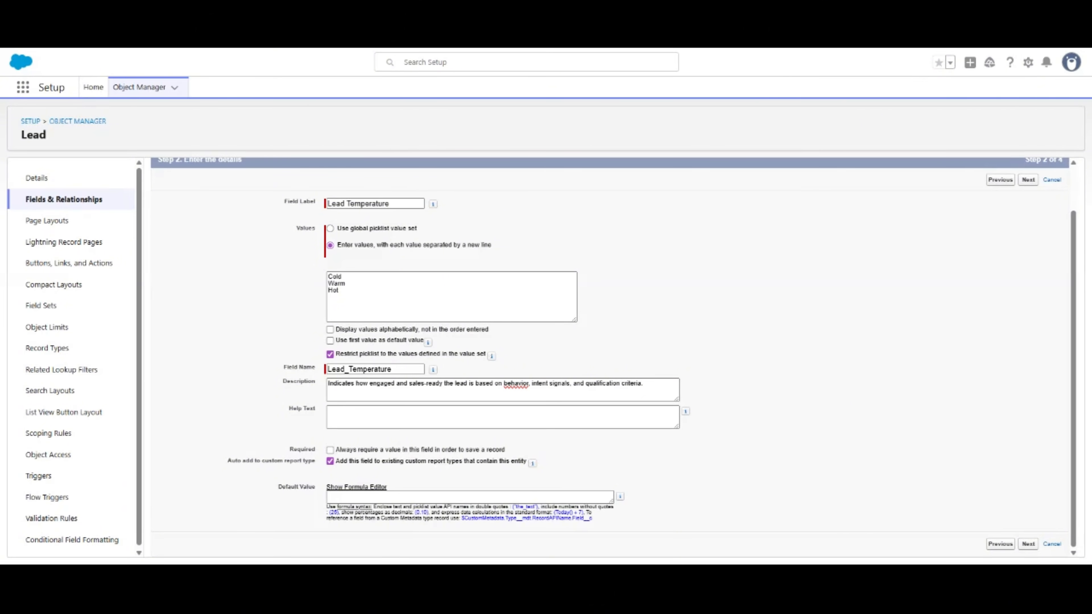
key("alt+Tab")
key("ctrl+v")
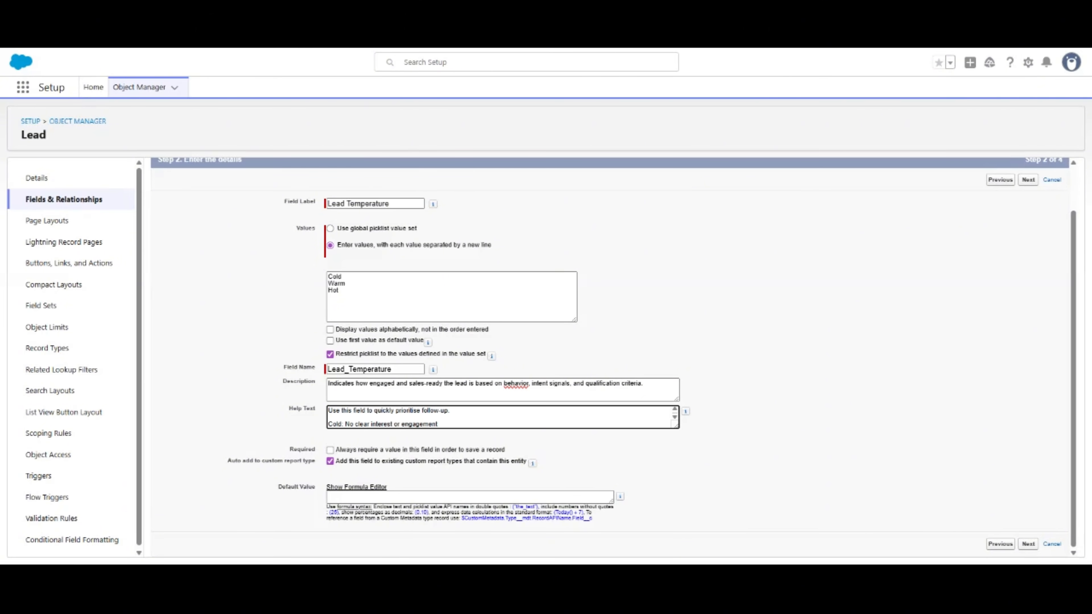
left_click(675, 417)
left_click(674, 417)
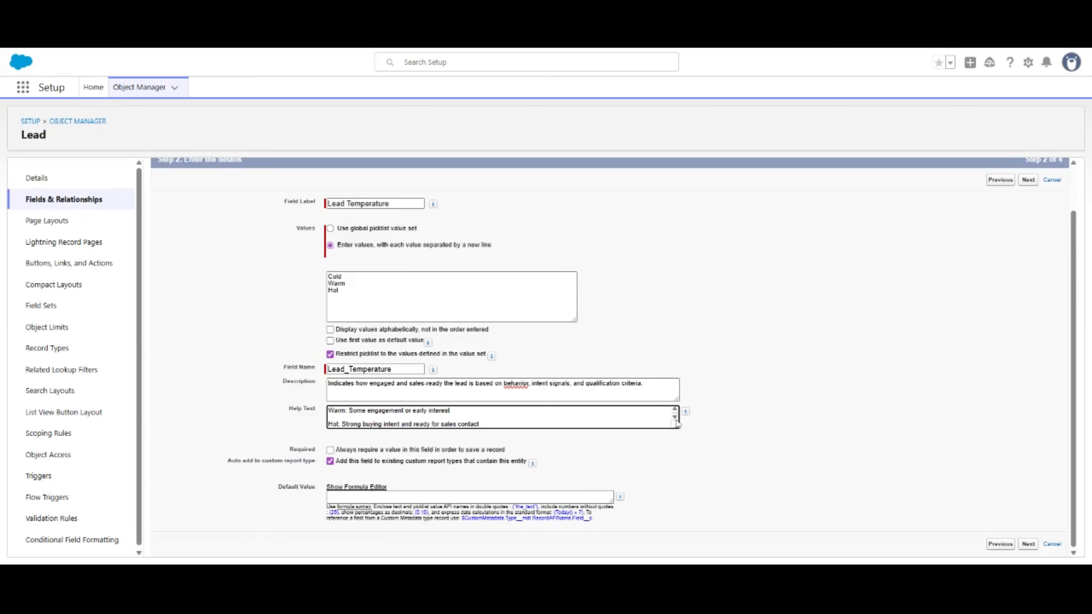
left_click(675, 410)
Accept the default field-level security and page layouts for Lead Temperature, then save it and begin another custom field
left_click(1028, 179)
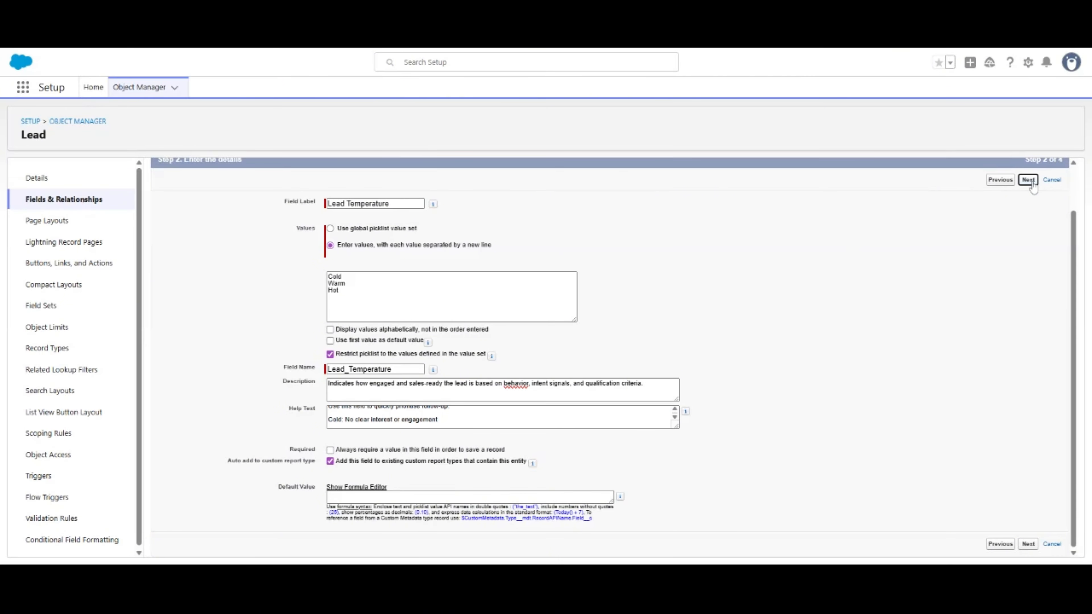
scroll(409, 252, "down", 3)
scroll(409, 251, "up", 3)
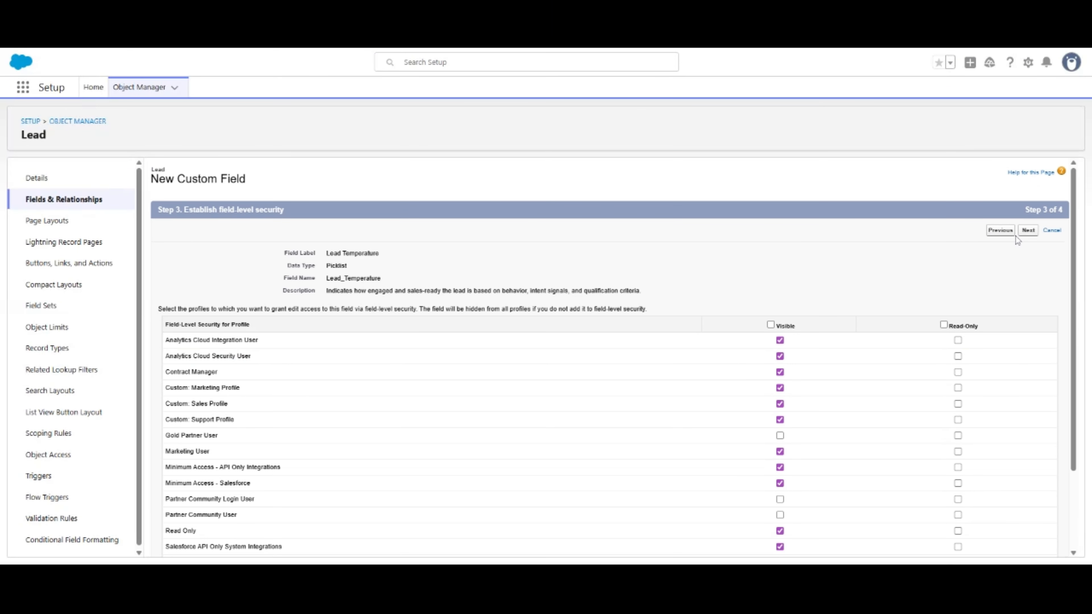
left_click(1027, 231)
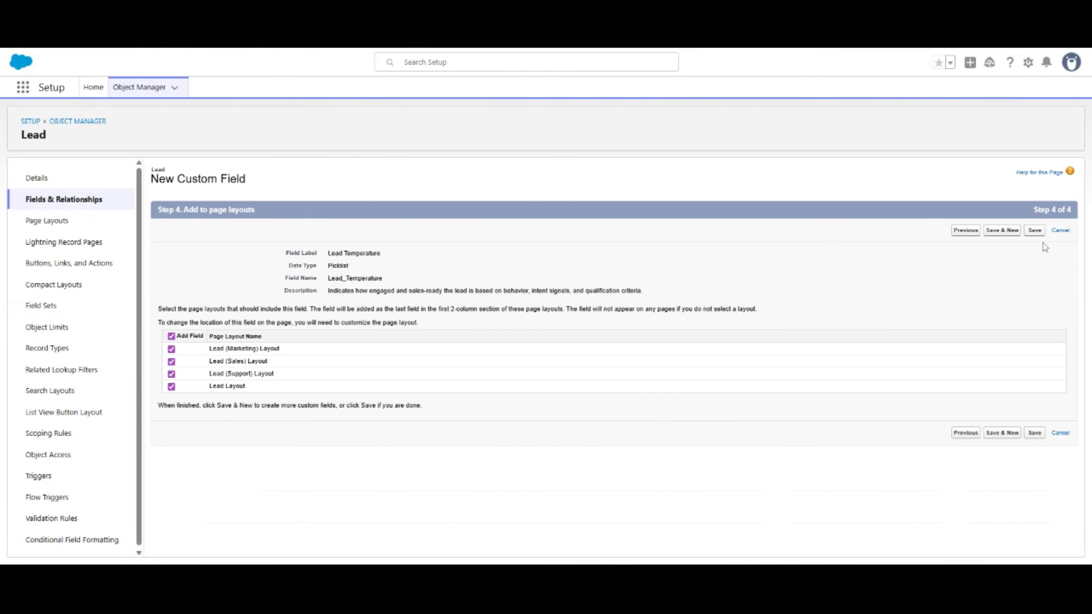
left_click(1004, 231)
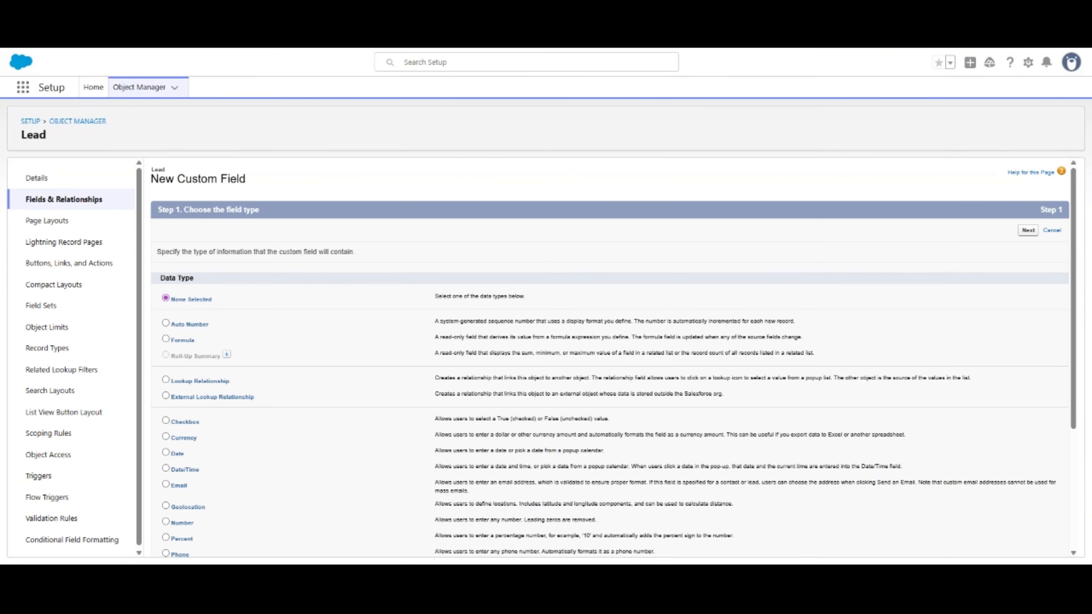
Choose Number as the second field's data type and continue to its details
scroll(236, 298, "down", 4)
scroll(236, 298, "up", 3)
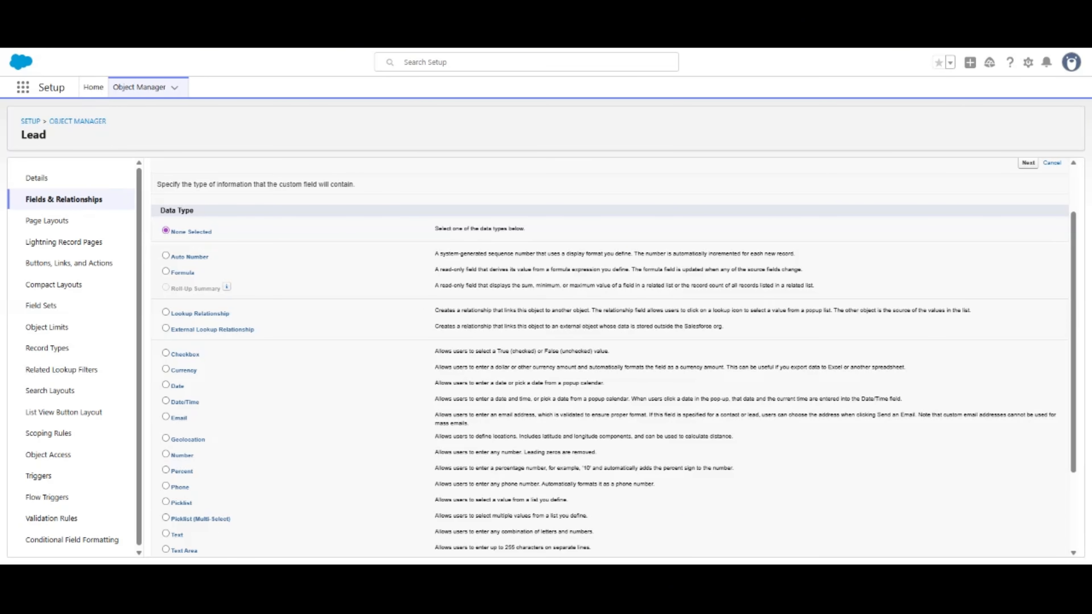
left_click(166, 454)
left_click(1027, 164)
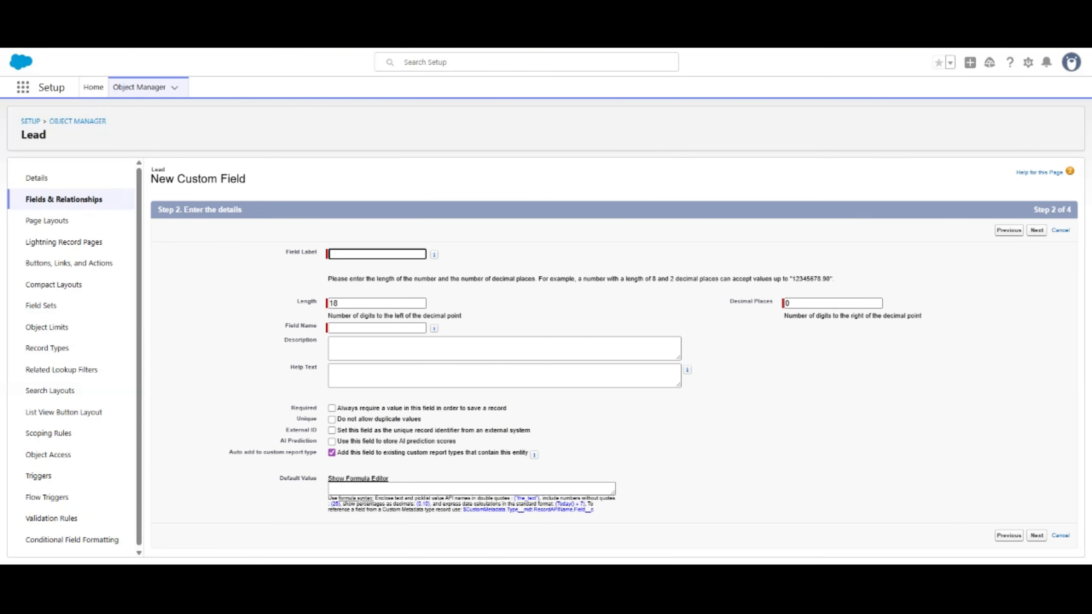
Label the number field Qualification Score and set its length to 3
type("Qualification Score")
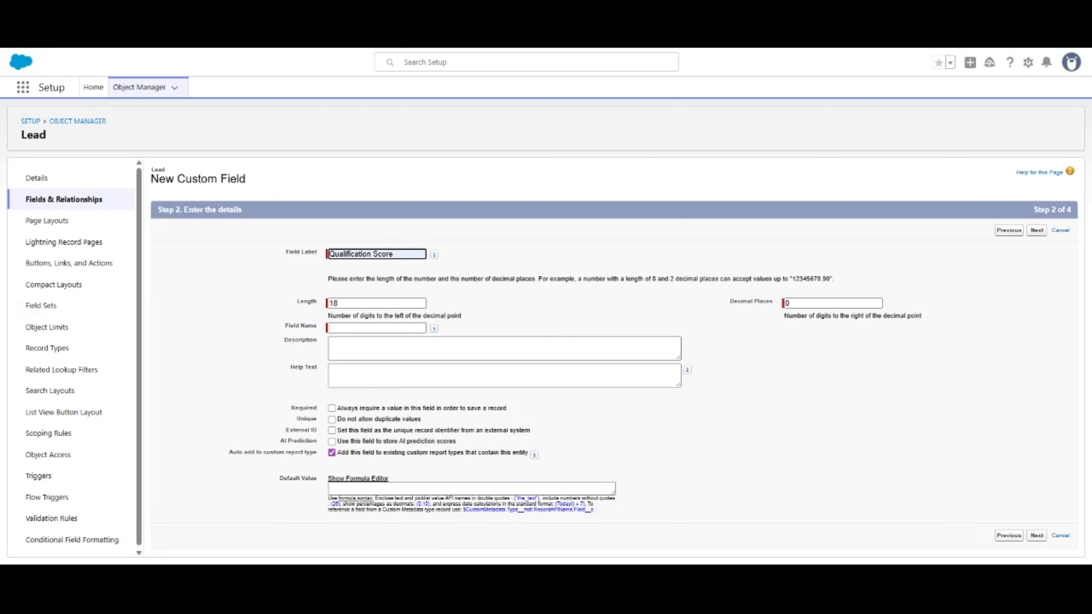
left_click(370, 349)
double_click(334, 303)
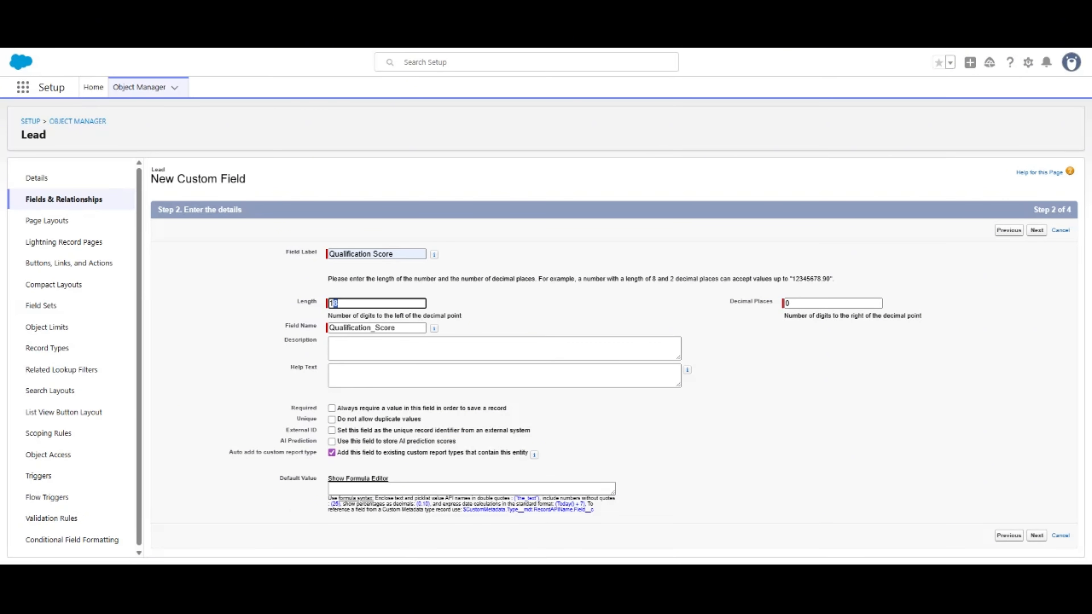
key("BackSpace")
type("3")
left_click(817, 303)
Set the description to "Numerical score representing how well the lead matches ideal customer and qualification criteria."
left_click(746, 345)
left_click(602, 346)
type("Numerical score representing how well the lead matches ideal customer and qualification criteria.")
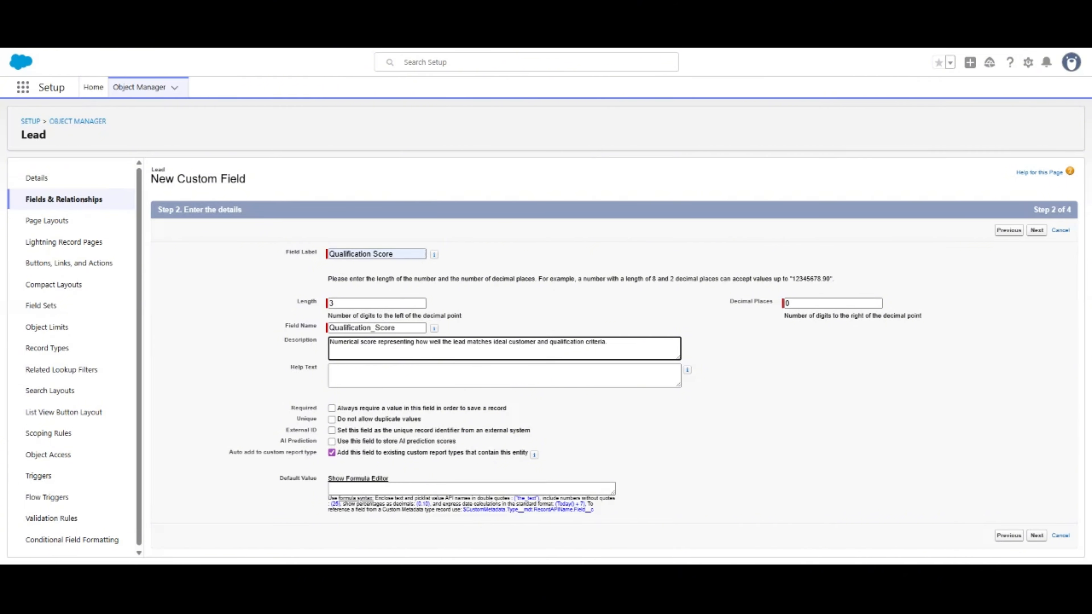
left_click(602, 326)
Set the help text: "Higher scores indicate stronger fit and higher likelihood to convert. Consider factors such as budget, authority, need, timing, and engagement when assigning a score."
left_click(559, 376)
type("Higher scores indicate stronger fit and higher likelihood to convert. Consider factors such as budget, authority, need, timing, and engagement when assigning a score.")
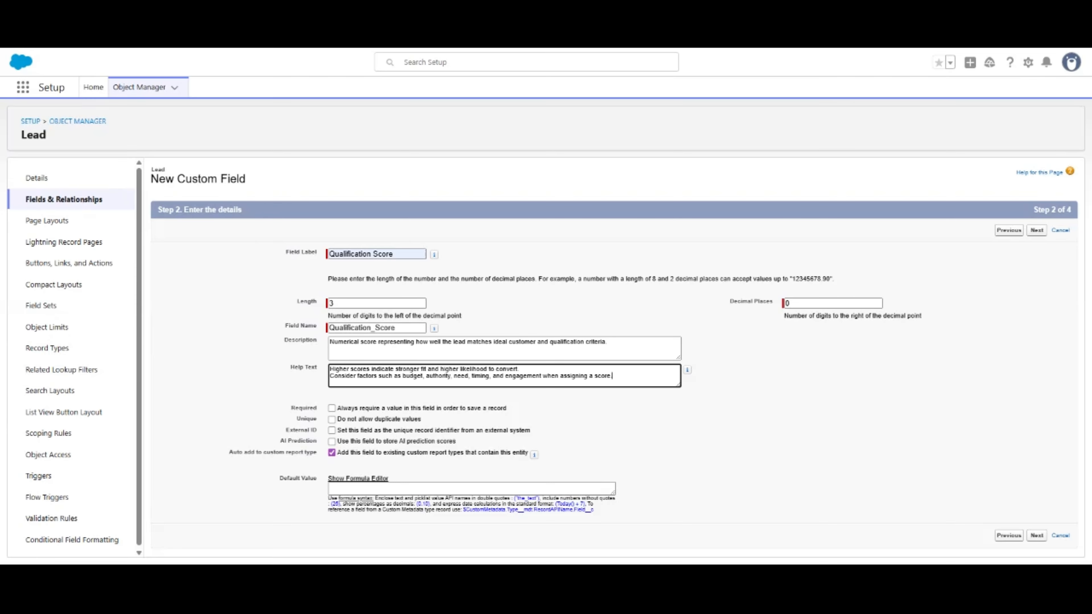
left_click(317, 265)
Keep the default field-level security and page layouts for Qualification Score, then save it and begin another custom field
left_click(1037, 536)
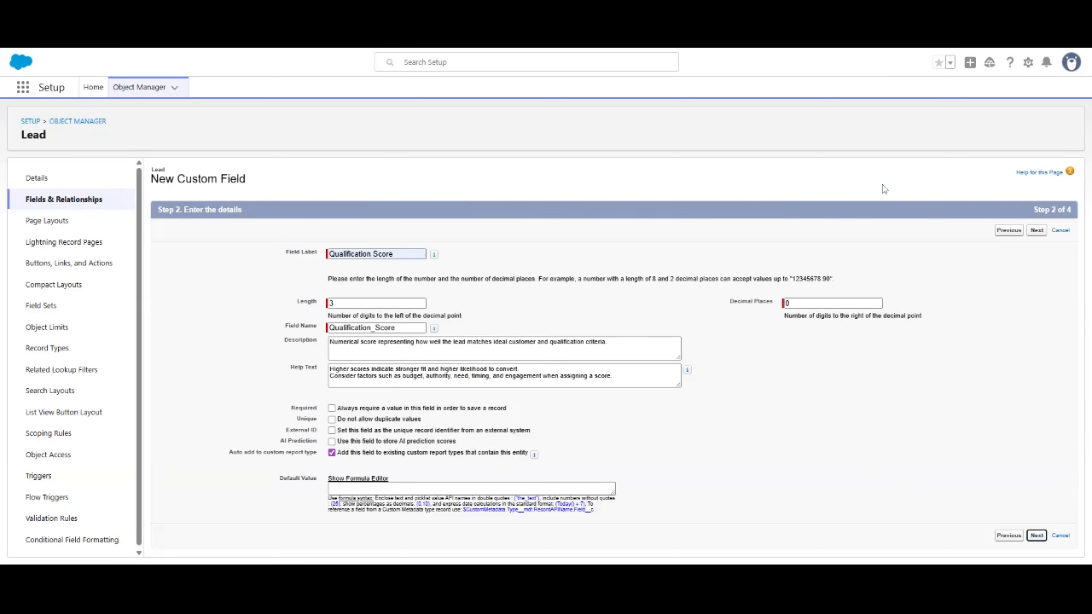
left_click(1029, 233)
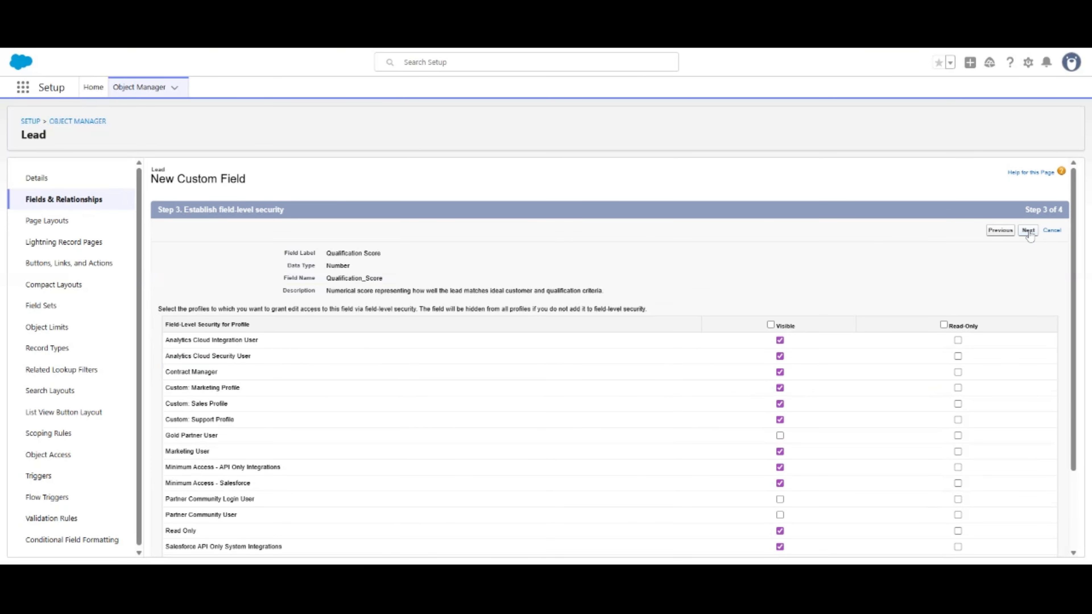
left_click(991, 232)
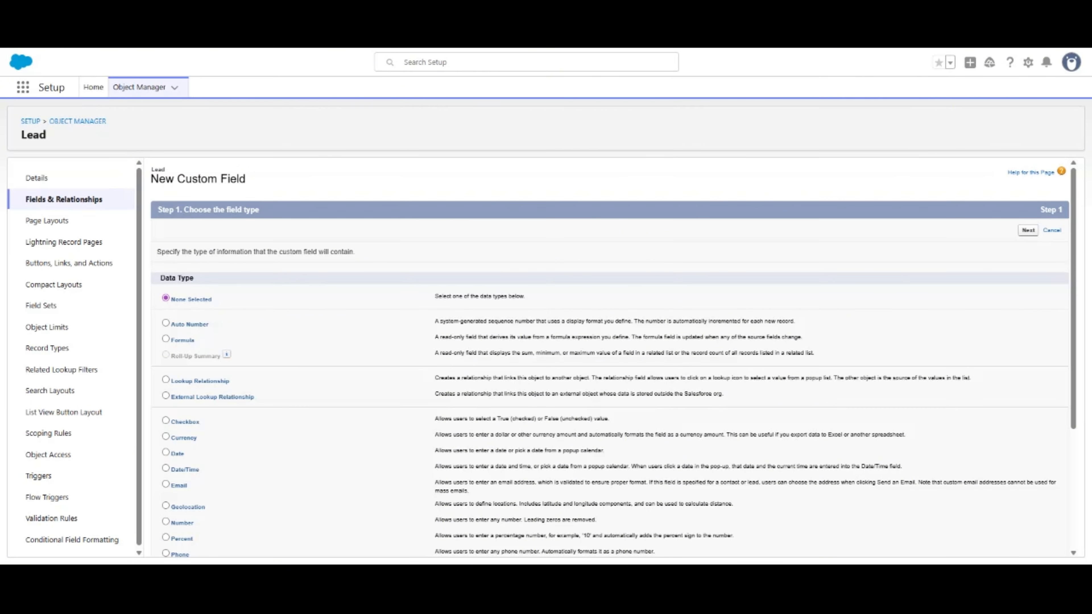
Choose Picklist as the third field's data type and label the field Product Interest
scroll(225, 373, "down", 5)
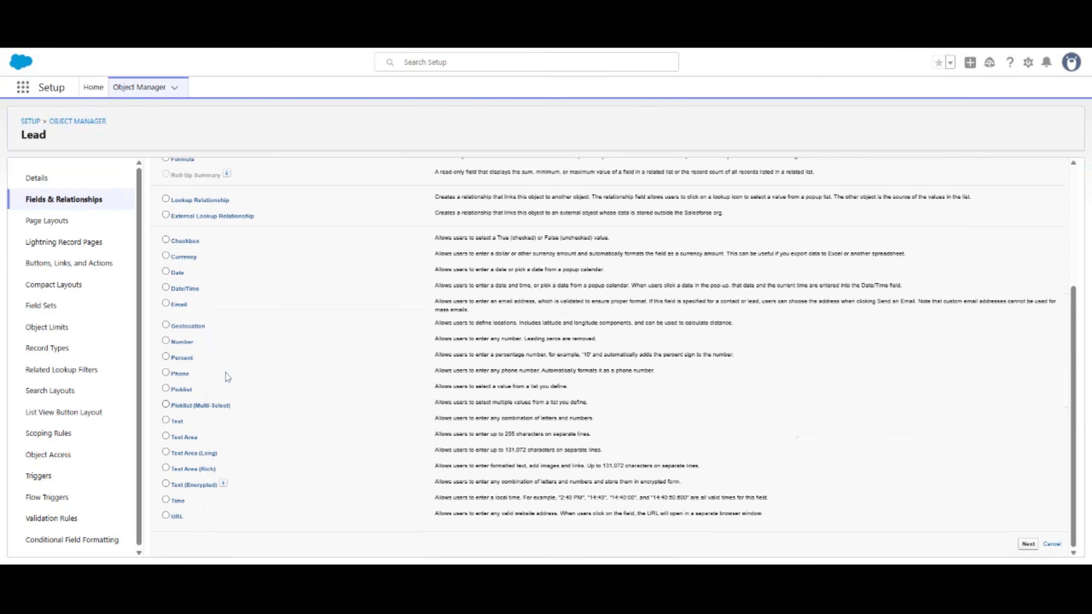
left_click(165, 388)
left_click(1029, 544)
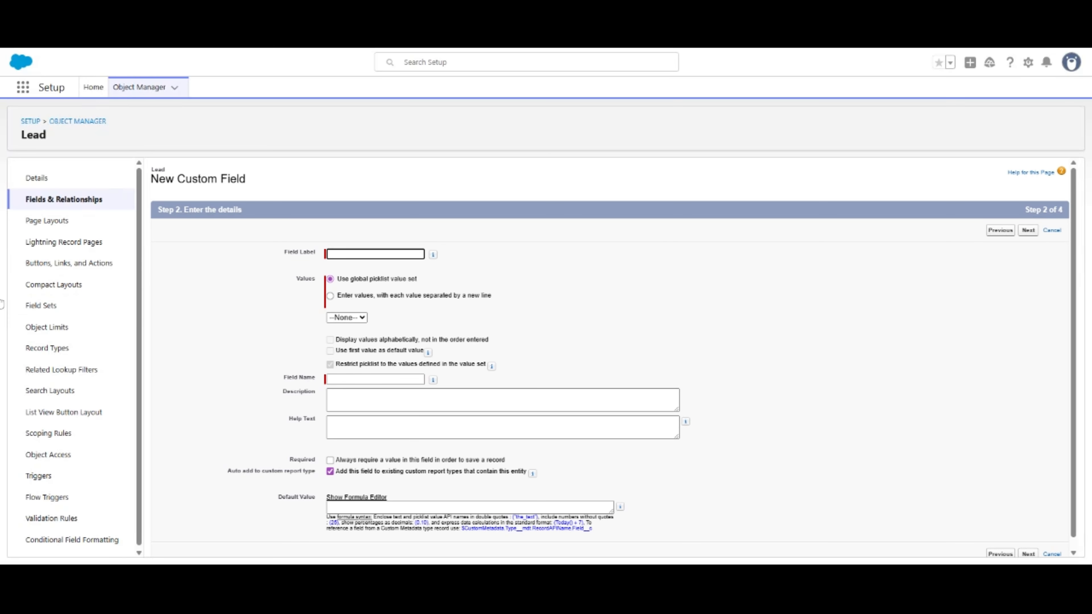
type("Product Interest")
left_click(616, 315)
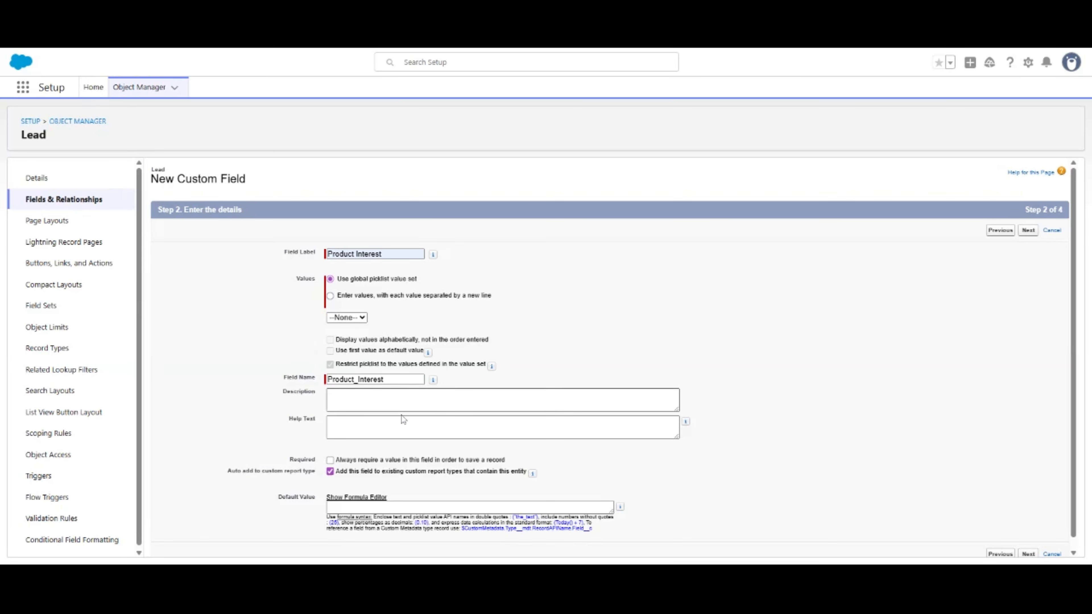
Set the description to "Identifies the primary product or solution the lead is interested in."
left_click(379, 405)
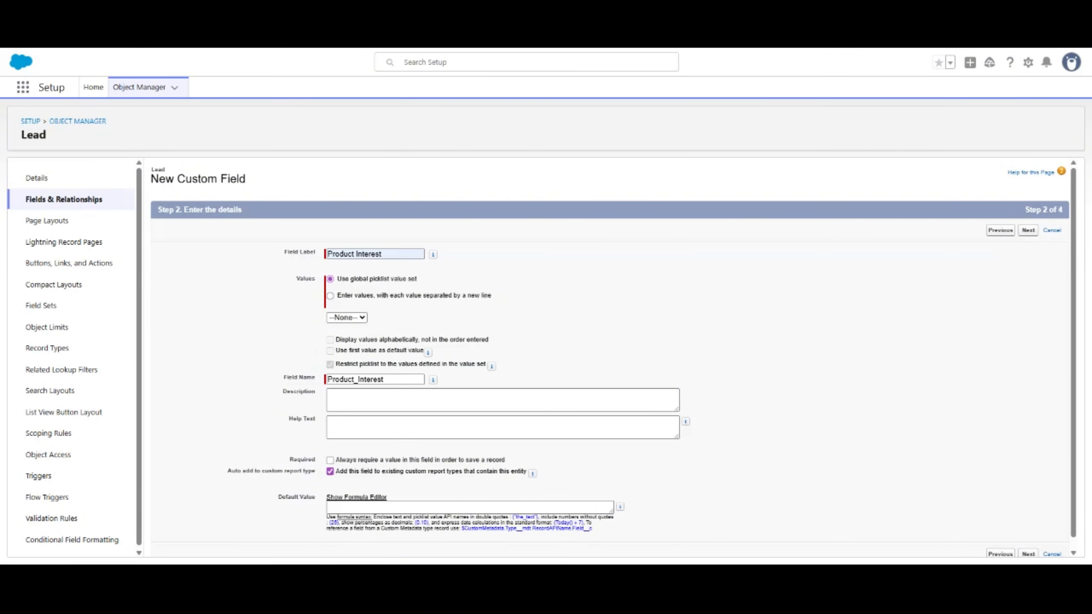
key("alt+Tab")
type("Identifies the primary product or solution the lead is interested in.")
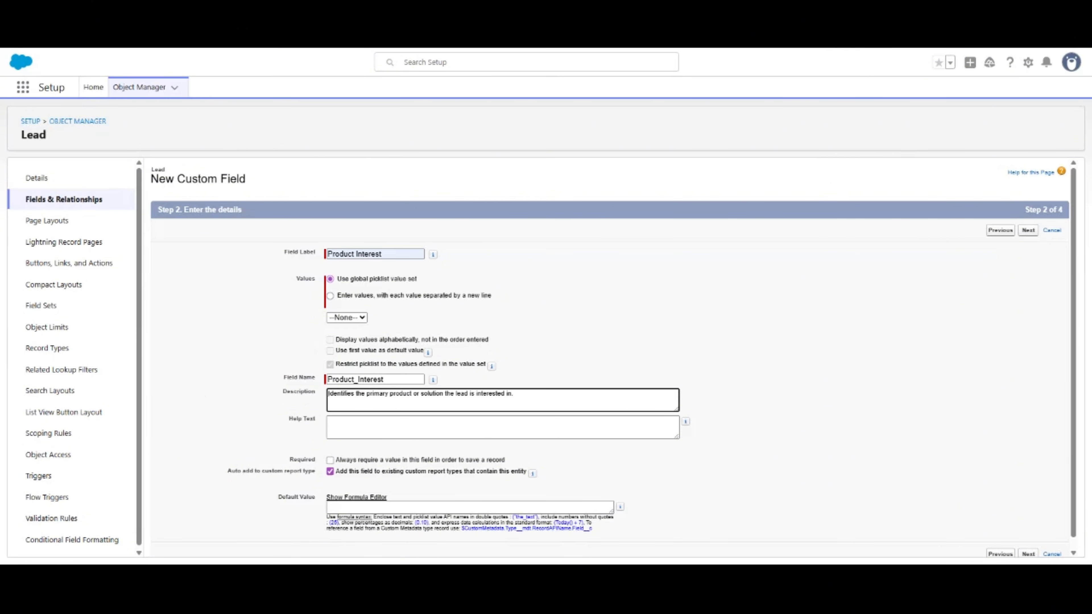
Set the help text: "Select the product or service that best reflects the lead's current interest. This helps route leads correctly and tailor sales conversations."
key("alt+Tab")
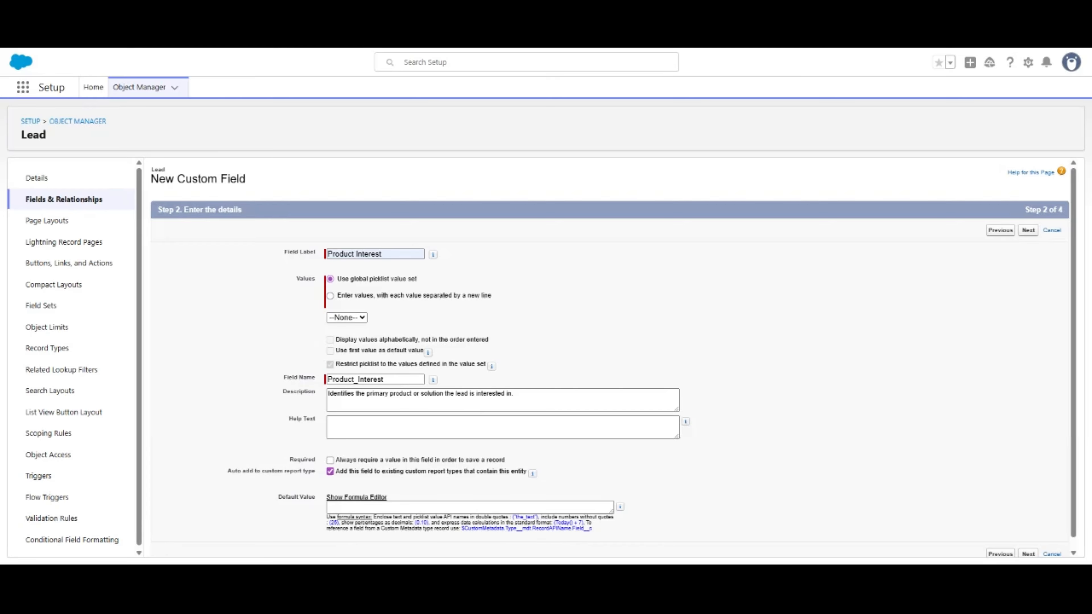
left_click(340, 429)
type("Select the product or service that best reflects the lead's current interest. This helps route leads correctly and tailor sales conversations.")
scroll(315, 438, "down", 1)
left_click(611, 323)
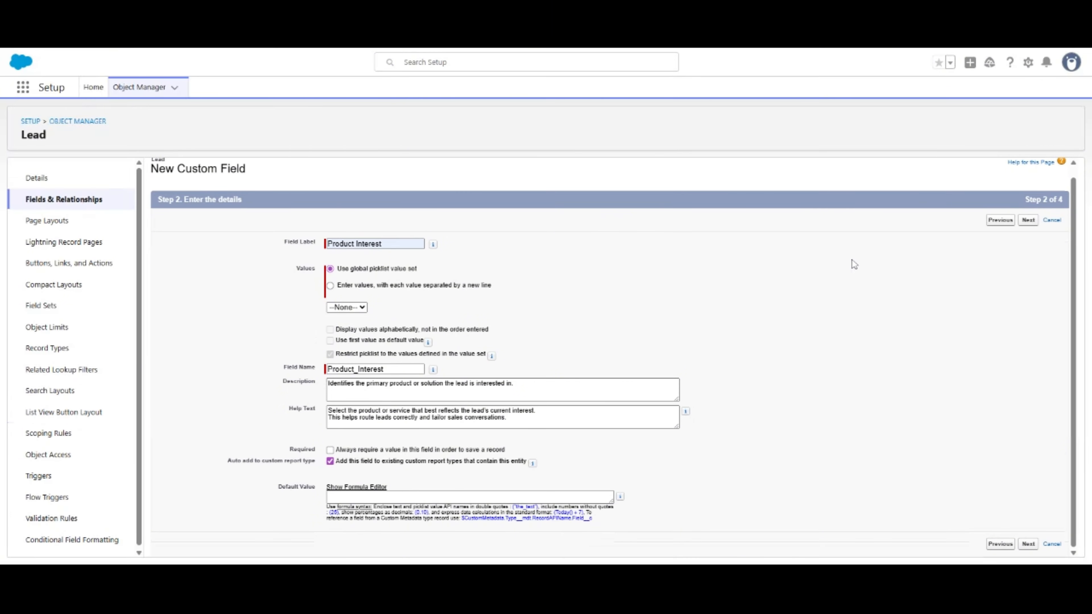
left_click(1028, 220)
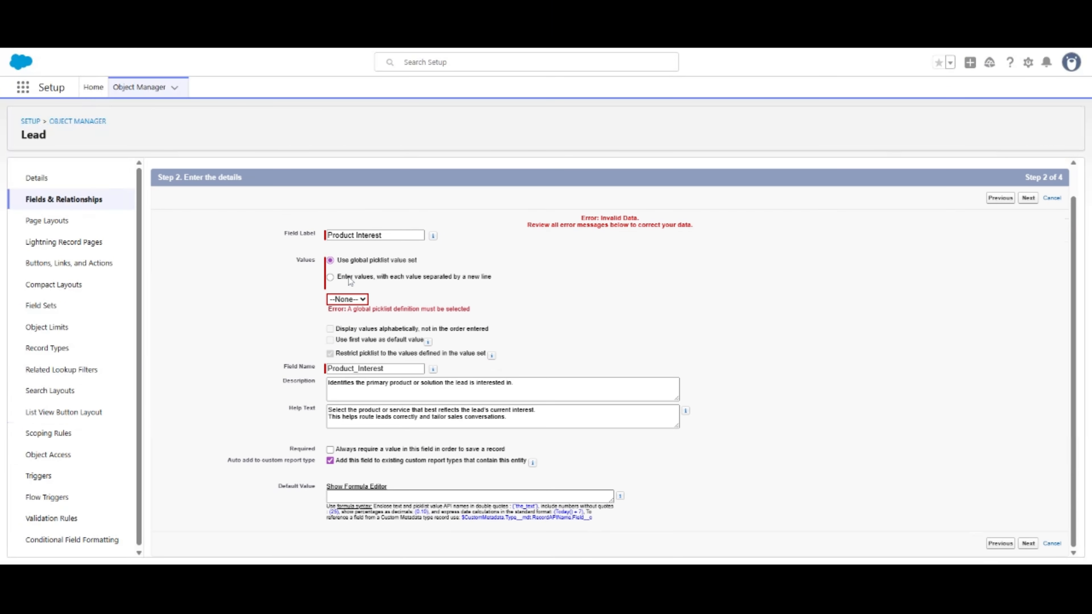
Switch Product Interest to its own value list, enter 1-10, 11-50, 51-200, 201-1000 and 1000+ on separate lines, and continue to field-level security
left_click(350, 281)
left_click(478, 309)
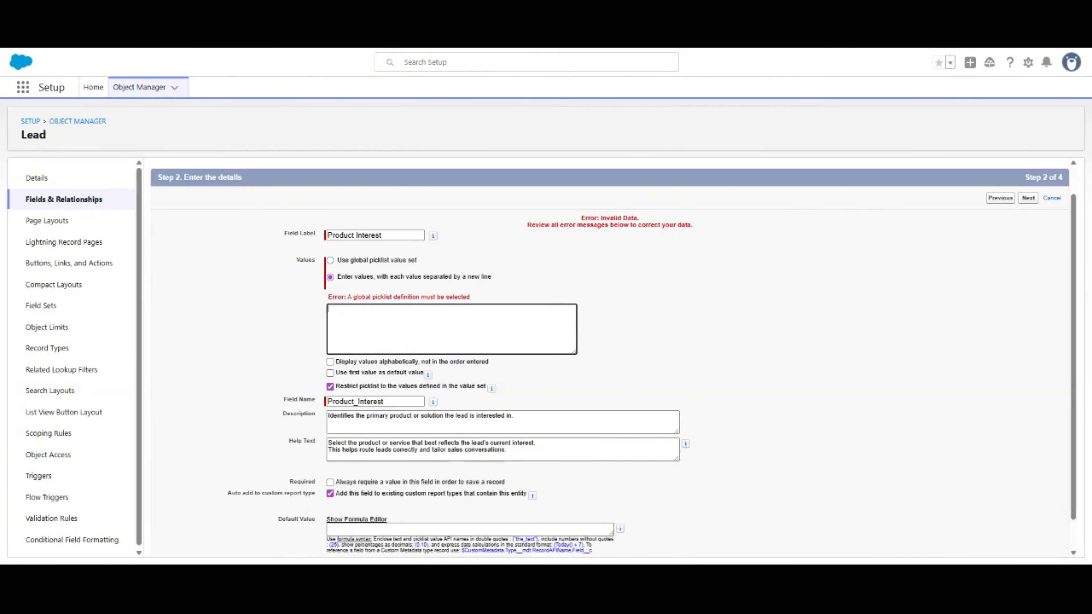
key("alt+Tab")
key("alt+Tab")
type("1-10")
key("Return")
type("11")
type("-50 ")
type("51-200 ")
type("201")
type("- 1000")
key("Return")
type("1000+")
key("BackSpace")
left_click(692, 347)
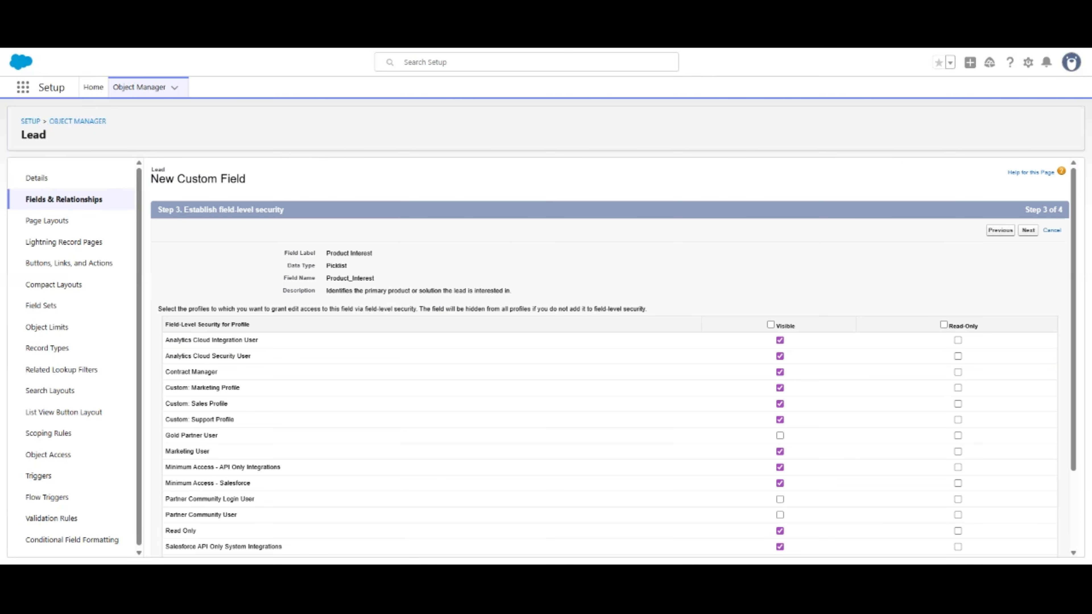
Save Product Interest with the default field-level security on all page layouts, and start another custom field with the Date data type
left_click(1029, 232)
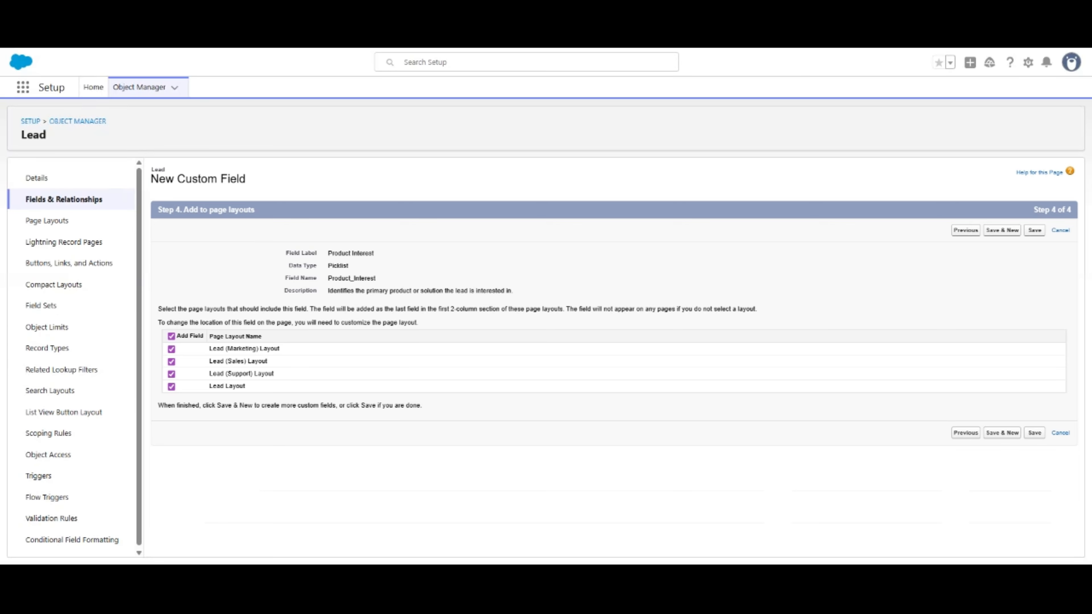
left_click(991, 233)
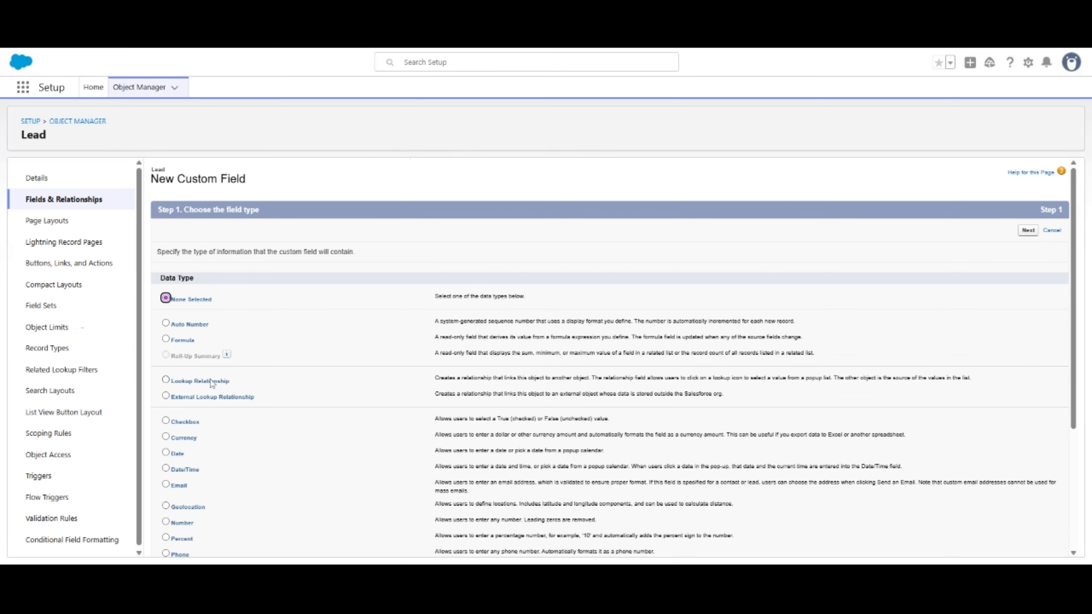
scroll(211, 384, "down", 3)
left_click(166, 339)
scroll(303, 349, "down", 2)
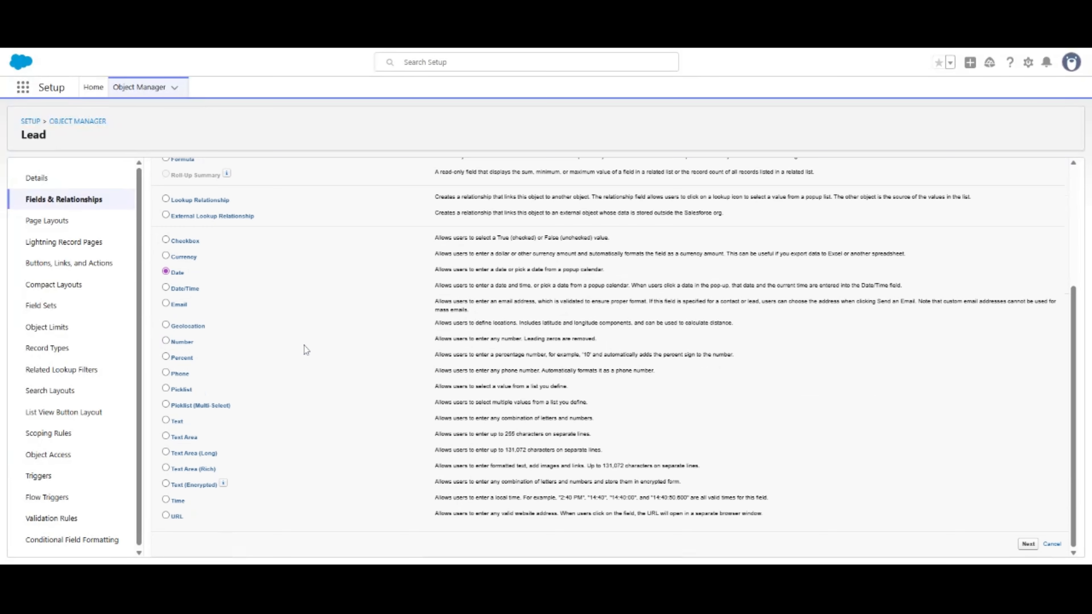
left_click(1028, 544)
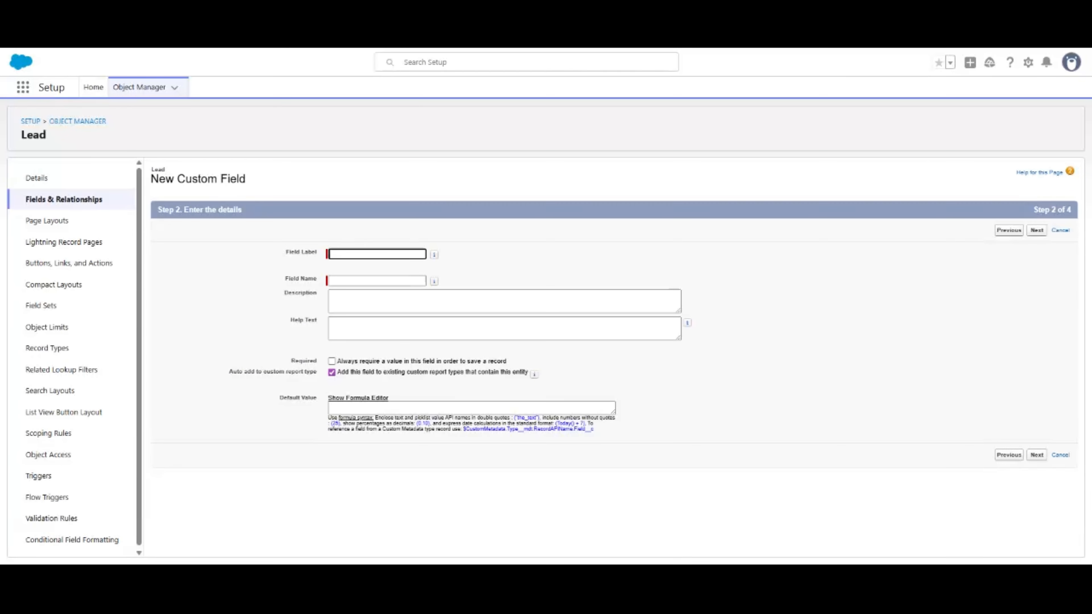
Label the field Qualified Date and set its description to "Date the lead was marked as qualified and ready for sales engagement."
type("Qualified Date")
key("Tab")
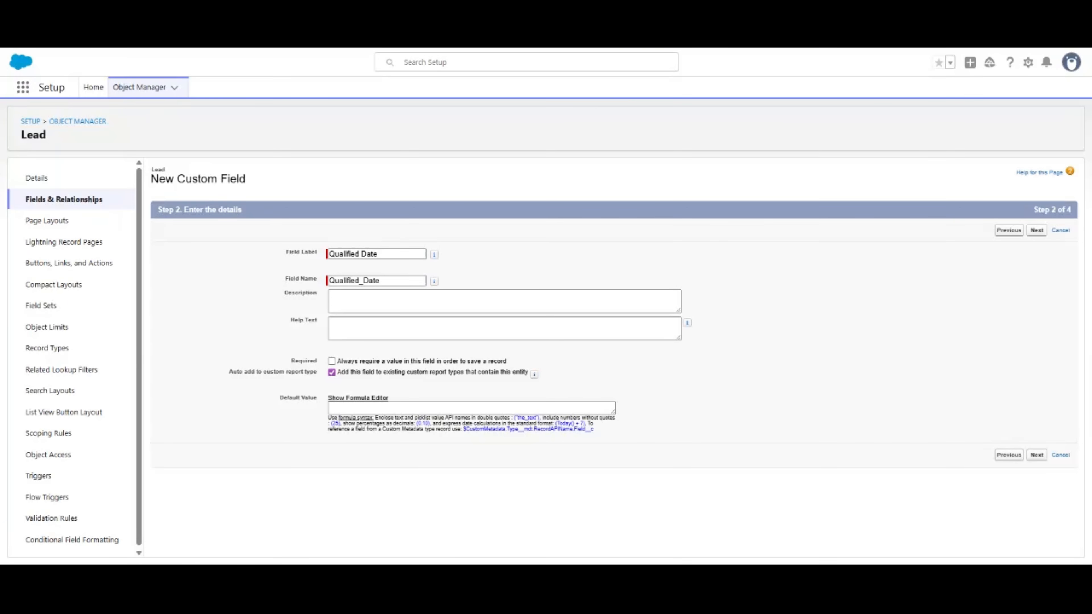
key("Tab")
type("Date the lead was marked as qualified and ready for sales engagement.")
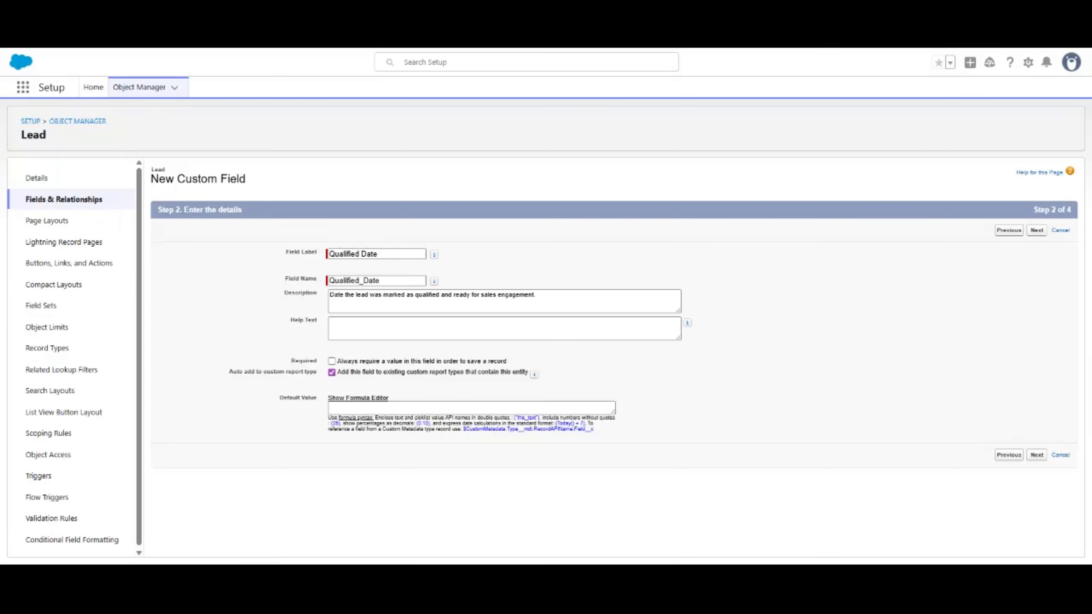
Add help text starting "Automatically or manually set when the lead meets qualification criteria." and save Qualified Date with the default field-level security
key("Tab")
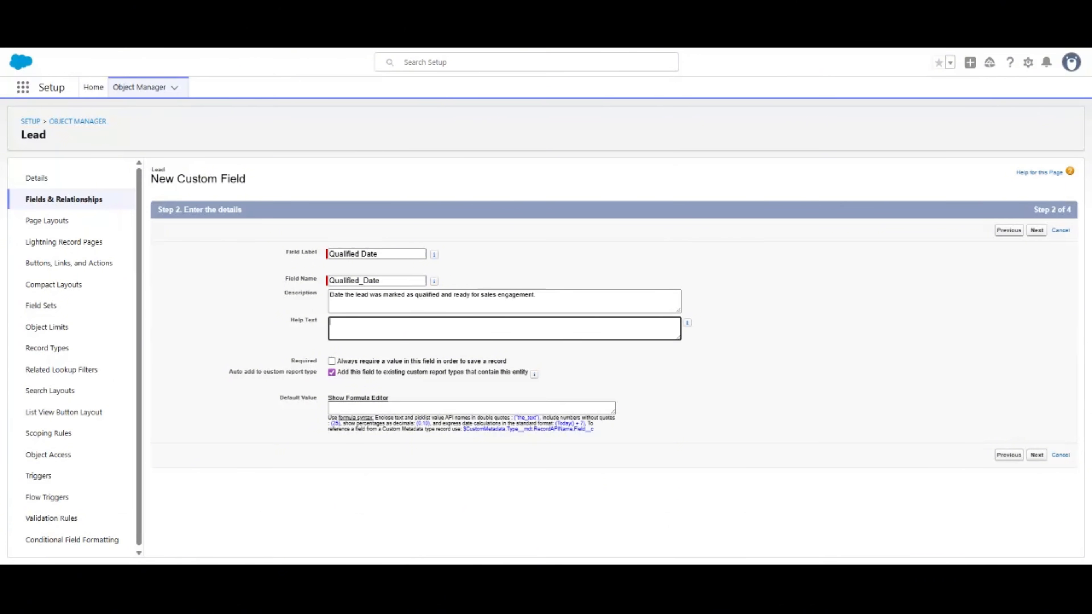
type("Automatically or manually set when the lead meets qualification criteria. Used for reporting on lead velocity, conversion timelines, and sales performance.")
left_click(1037, 230)
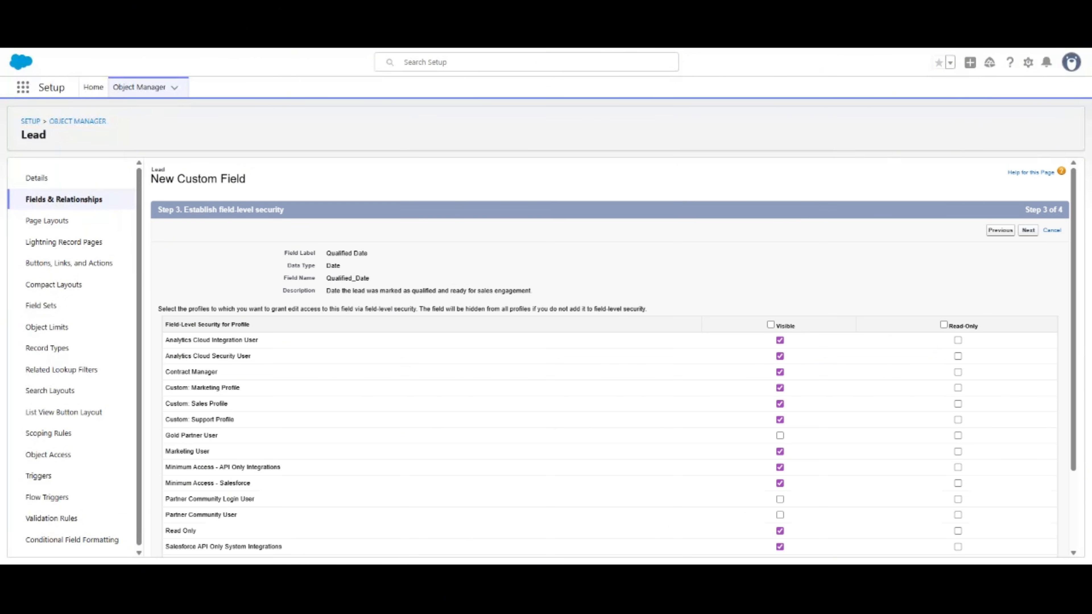
left_click(1028, 230)
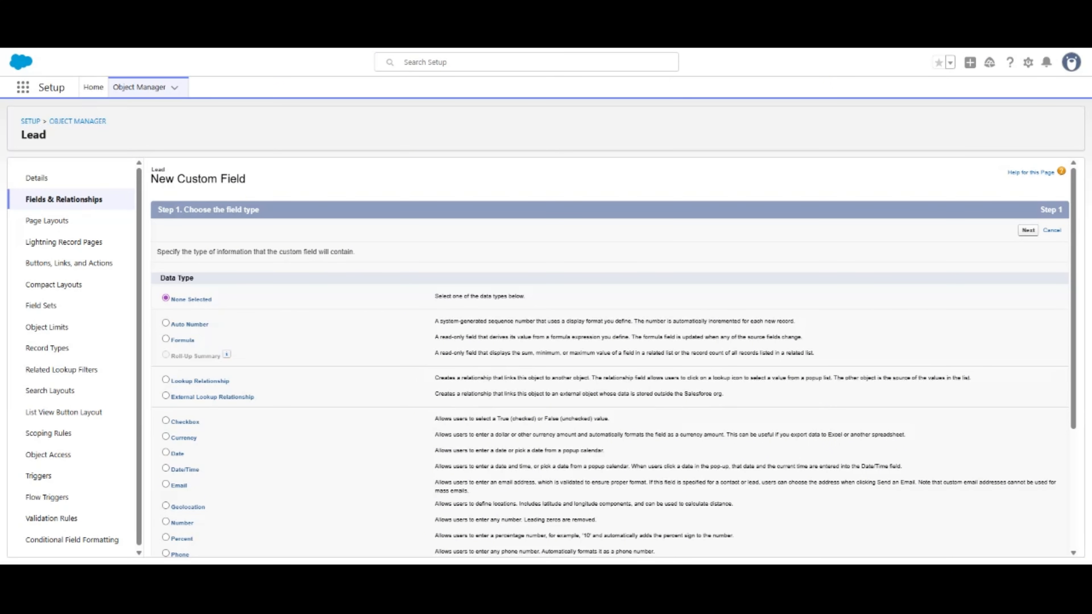
Leave the new field setup, find the Lead object in Object Manager, and start a new validation rule for it
left_click(1051, 230)
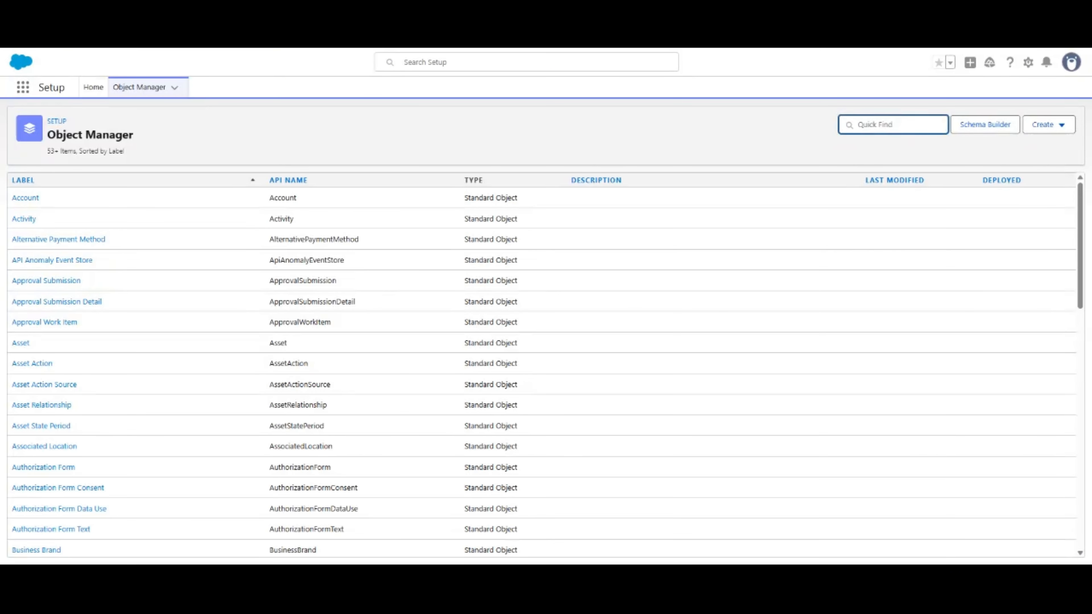
type("lead")
left_click(20, 198)
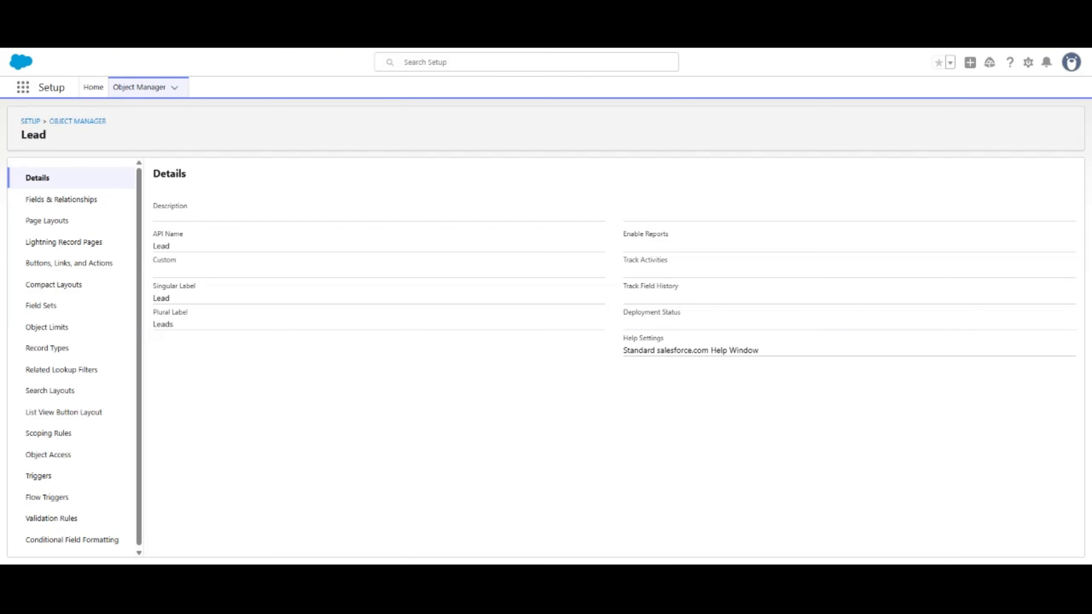
left_click(79, 518)
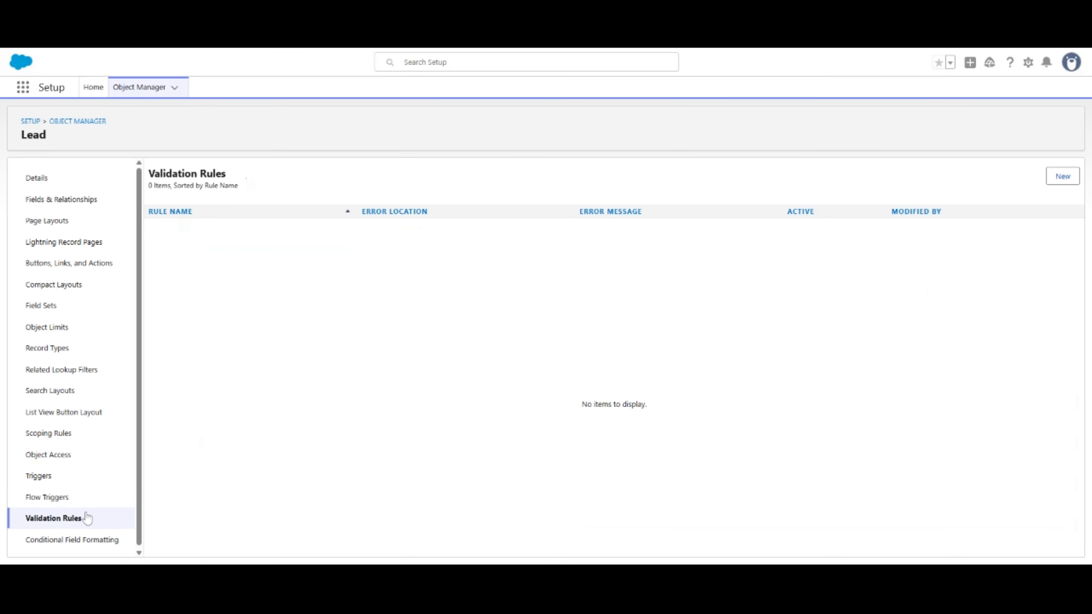
left_click(1061, 177)
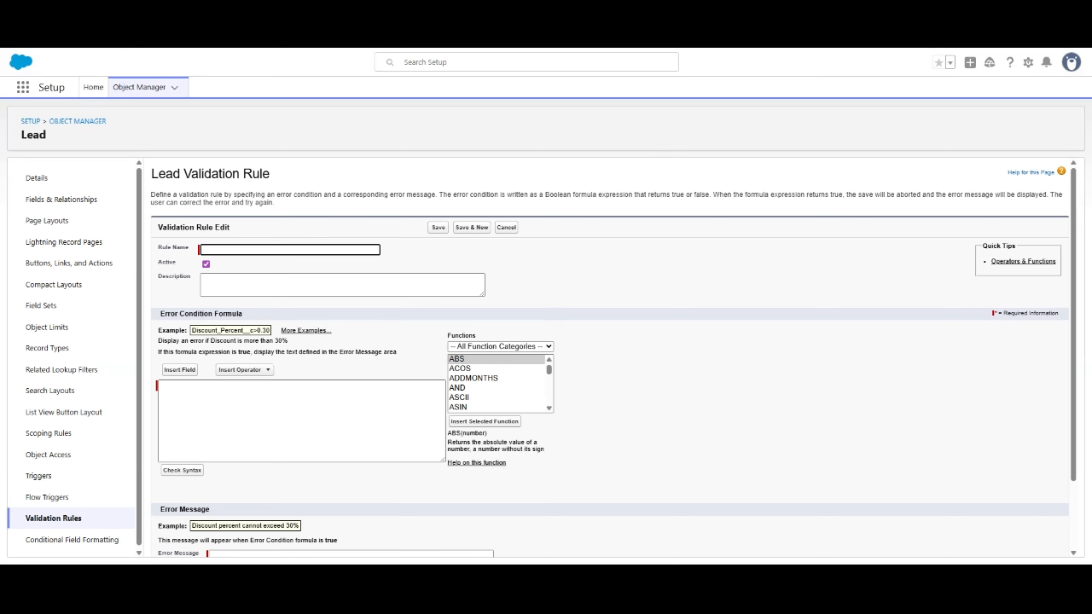
Name the rule Require_Notes_When_Hot and enter the error condition AND(ISPICKVAL(Lead_Temperature__c, "Hot"), ISBLANK(Description))
left_click(325, 237)
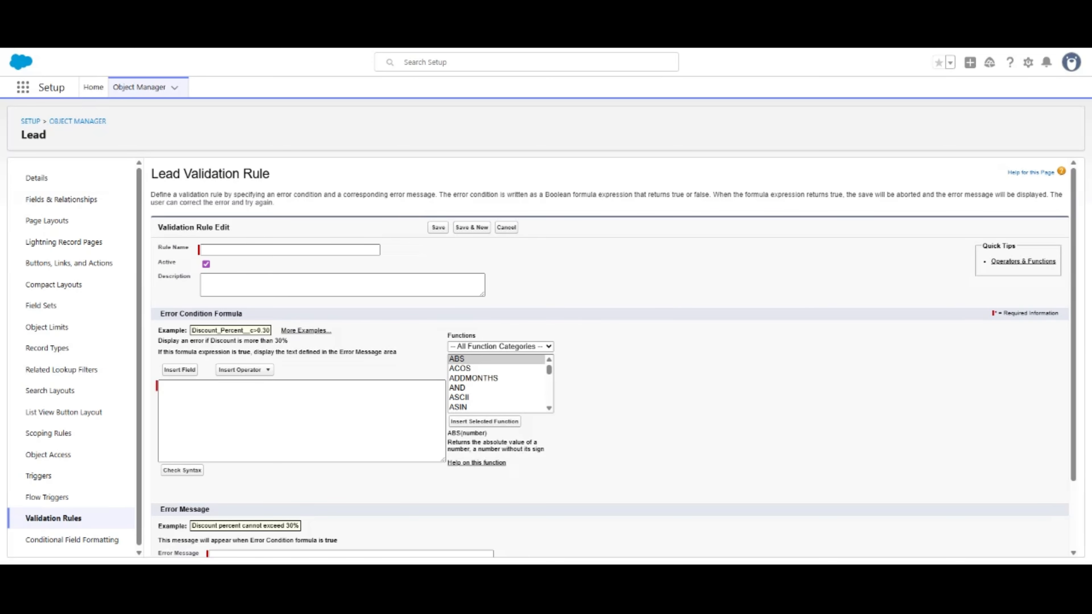
left_click(284, 249)
type("Require_Notes_When_Hot")
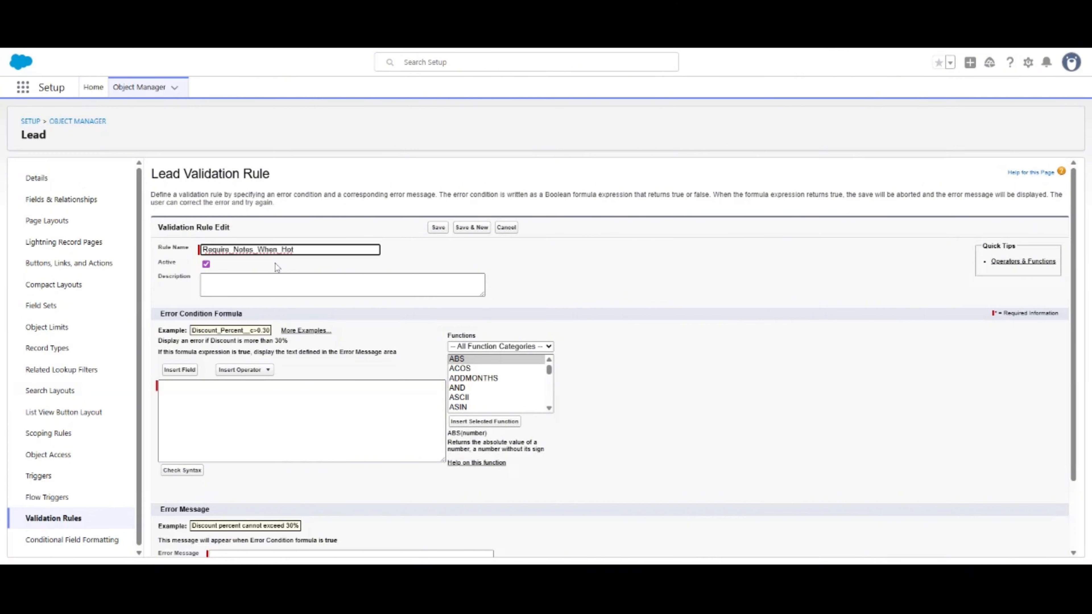
left_click(276, 267)
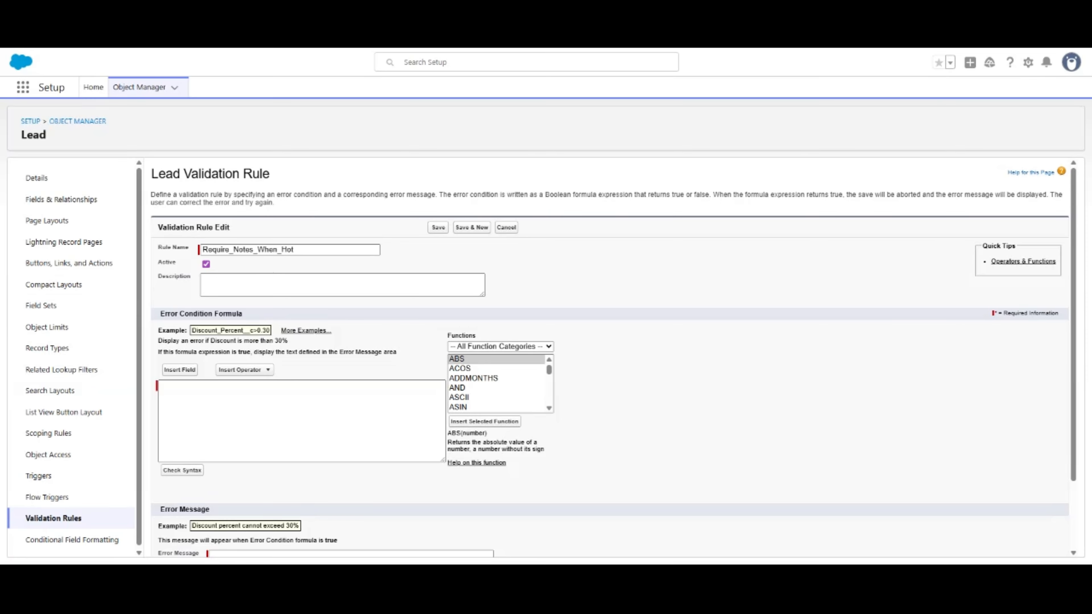
left_click(296, 421)
type("AND(   ISPICKVAL(Lead_Temperature__c, \"Hot\"),   ISBLANK(Description) )")
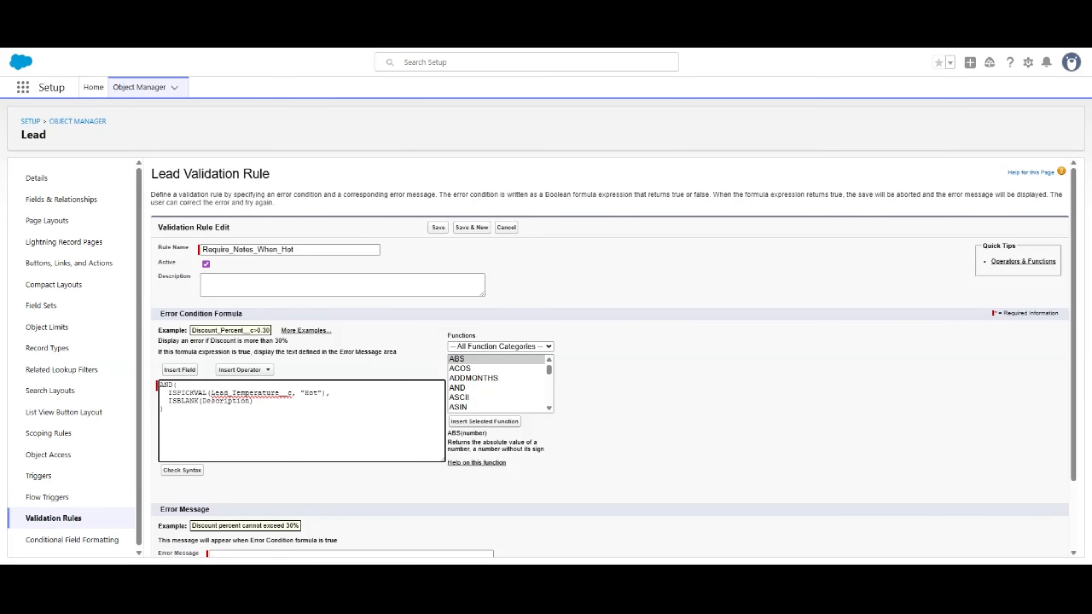
Set the error message to "Add context in Description before marking a Lead as Hot (use case, pain, timeline, etc.)."
scroll(277, 377, "down", 3)
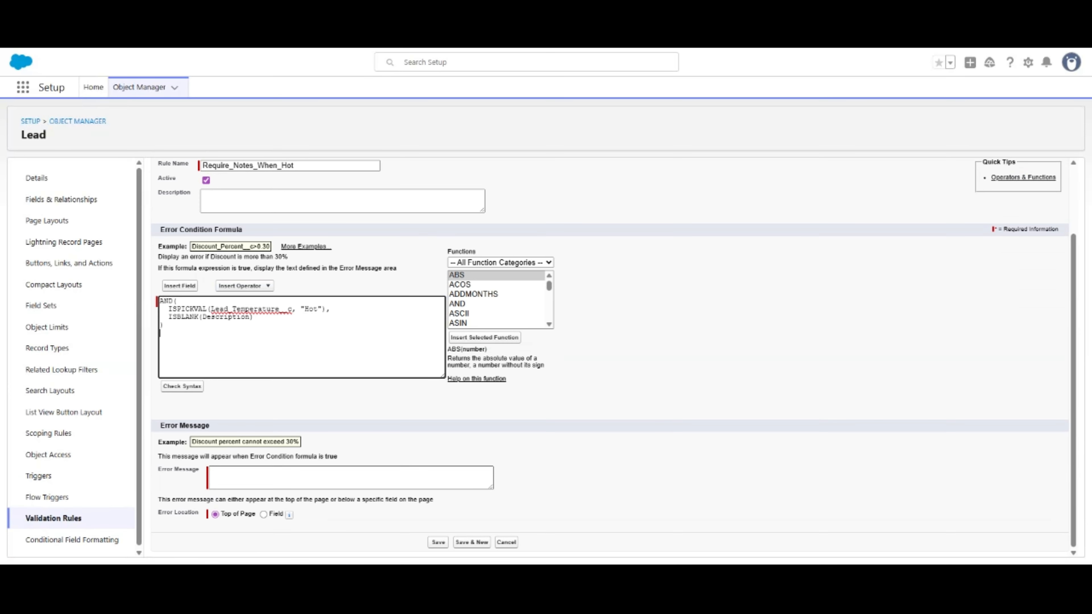
left_click(318, 477)
key("alt+Tab")
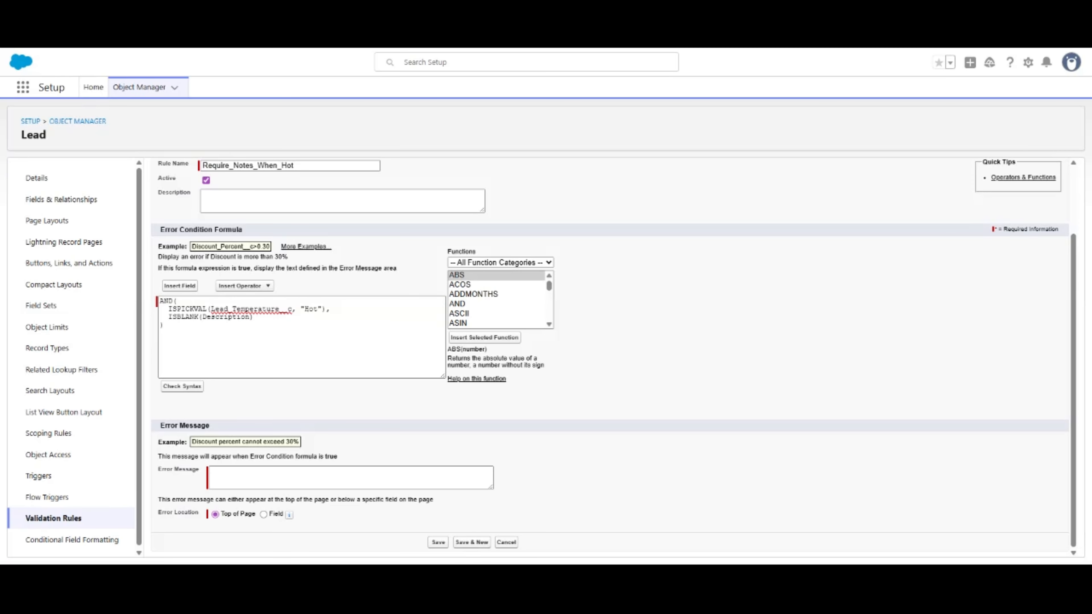
key("alt+Tab")
type("Add context in Description before marking a Lead as Hot (use case, pain, timeline, etc.).")
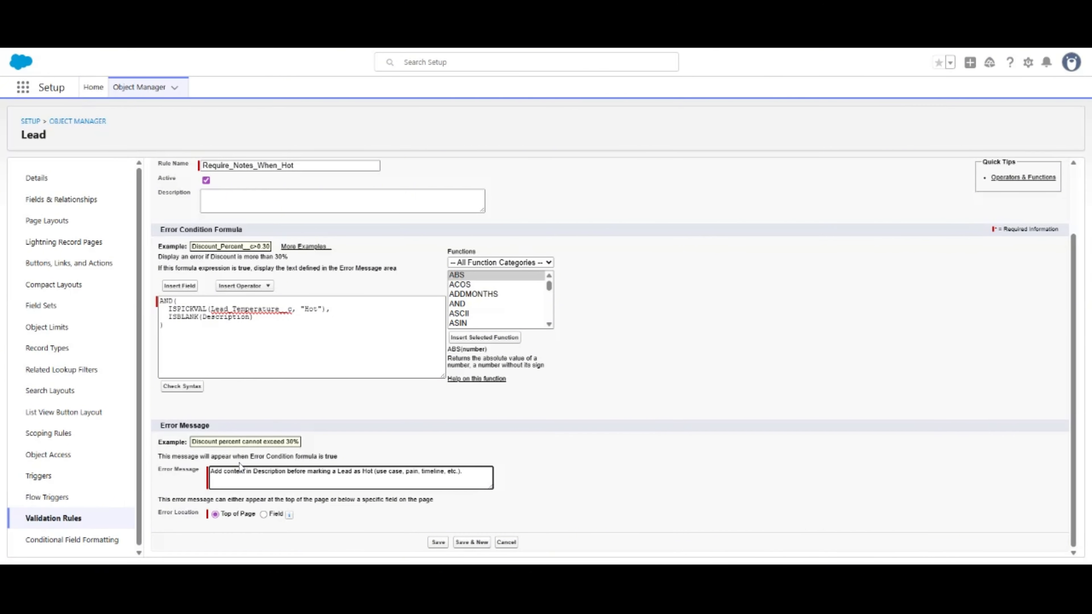
Check the syntax of the error condition formula and save the validation rule
scroll(609, 366, "up", 2)
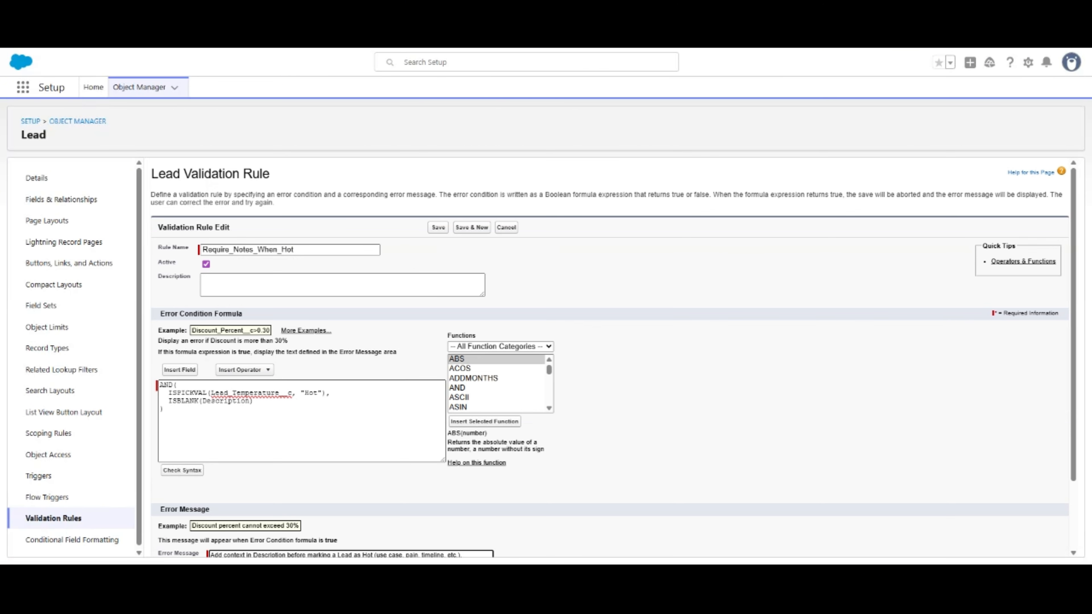
scroll(229, 393, "down", 2)
scroll(229, 393, "up", 2)
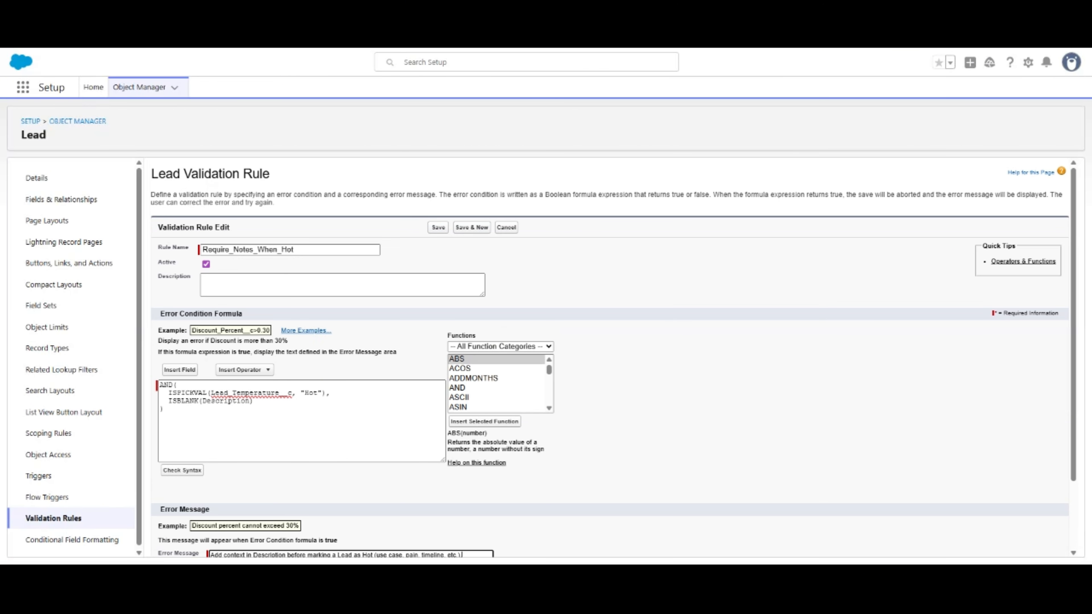
left_click(195, 471)
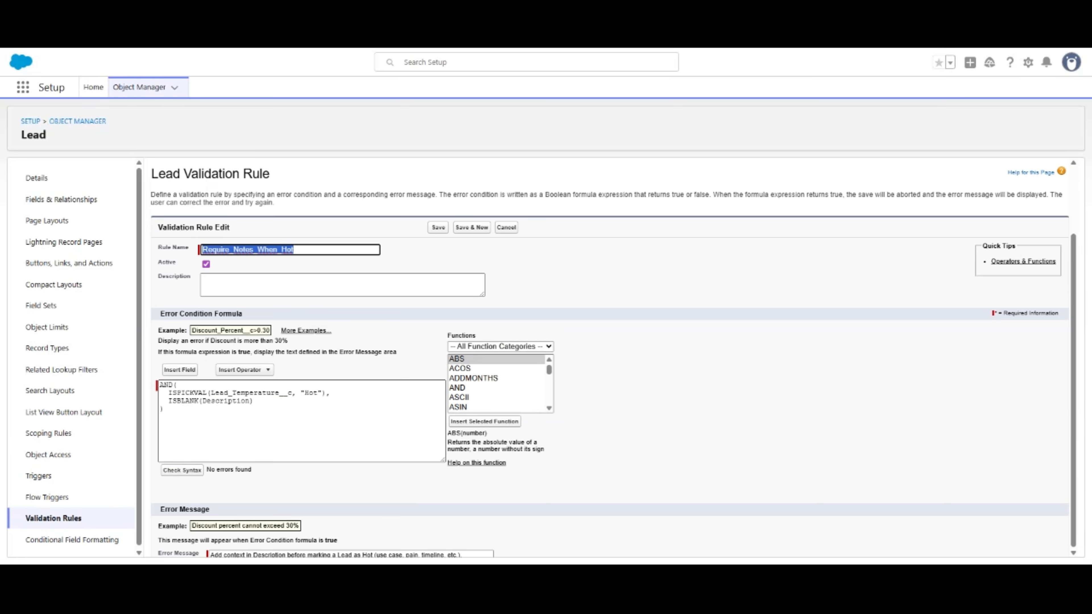
scroll(228, 387, "down", 2)
left_click_drag(207, 386, 263, 392)
left_click(281, 398)
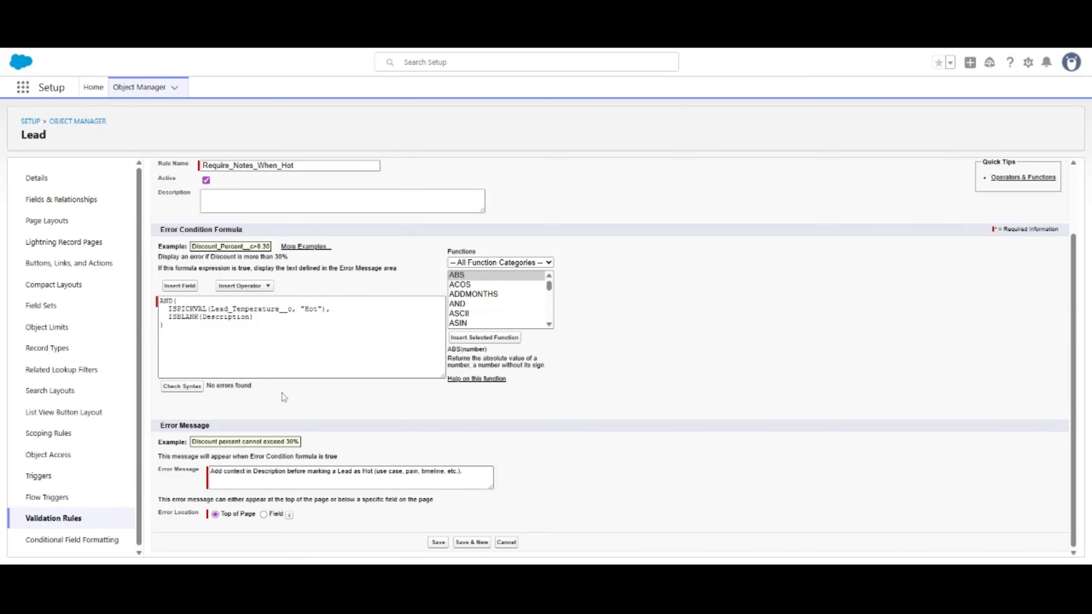
scroll(285, 401, "up", 2)
left_click(438, 228)
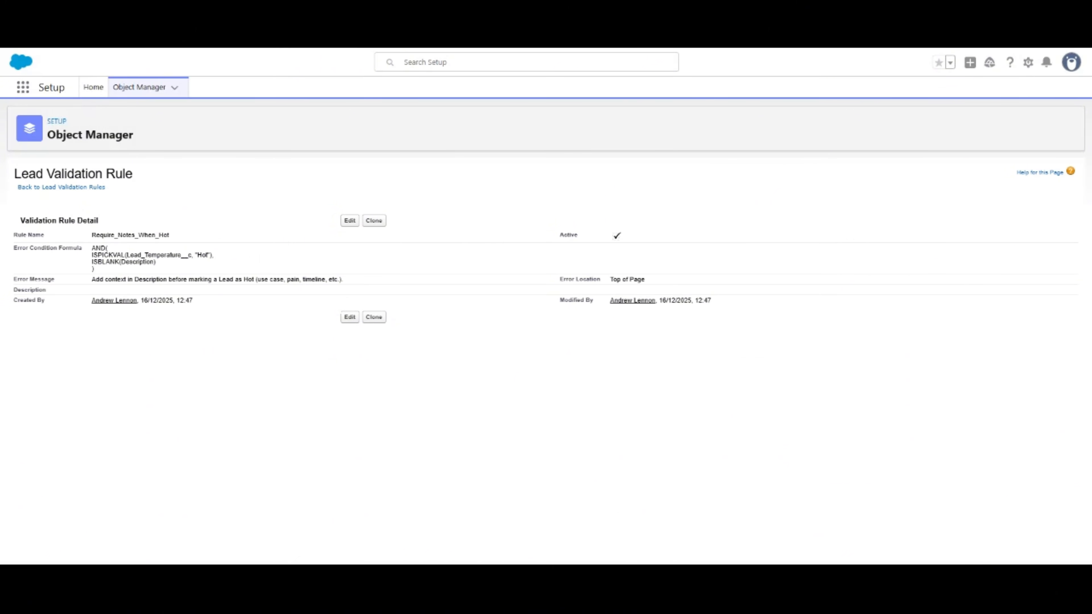
Edit the saved validation rule so its error appears at the Description field, and save it again
left_click(349, 220)
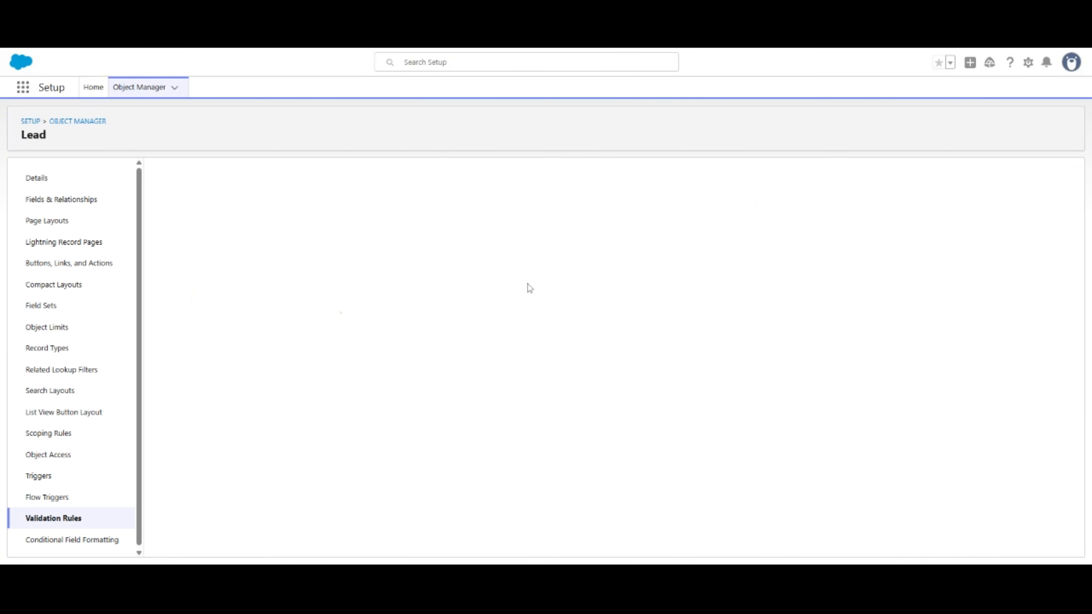
scroll(266, 525, "down", 2)
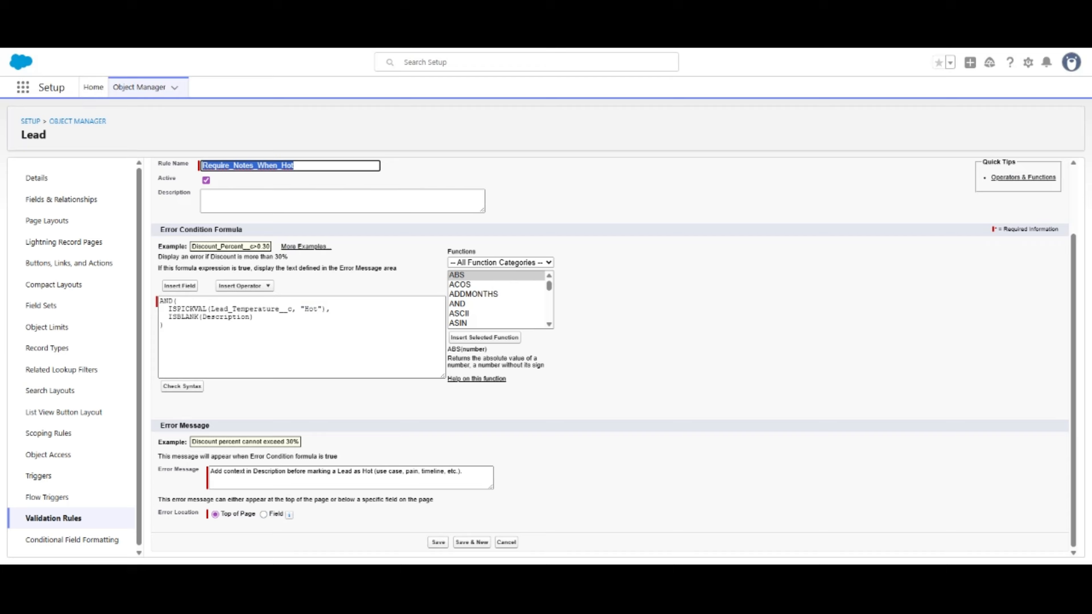
left_click(264, 514)
left_click_drag(162, 500, 288, 511)
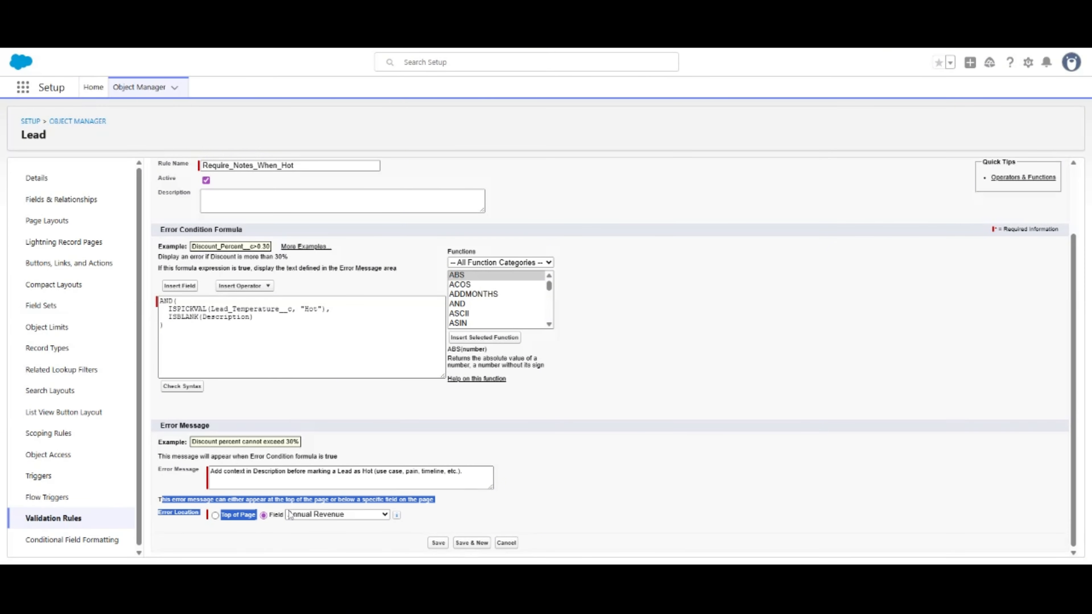
left_click(362, 533)
left_click(384, 518)
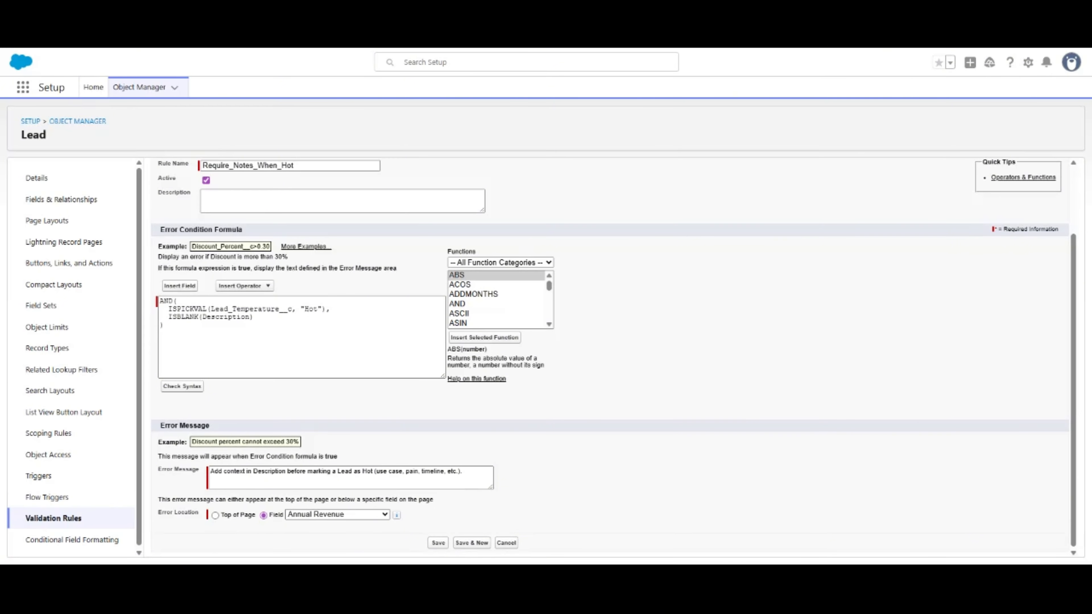
left_click(327, 517)
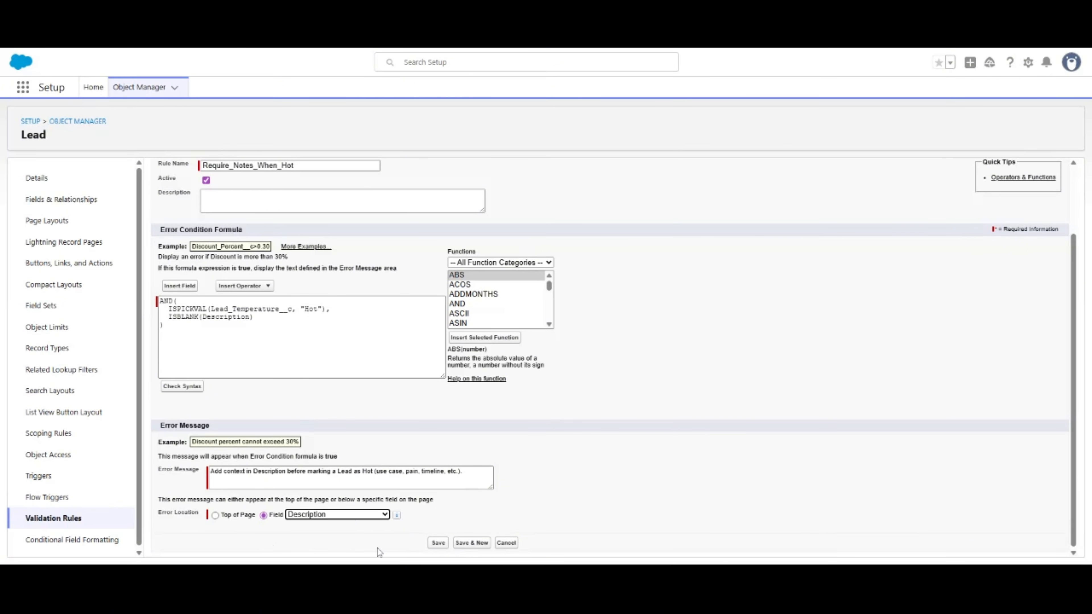
left_click(438, 543)
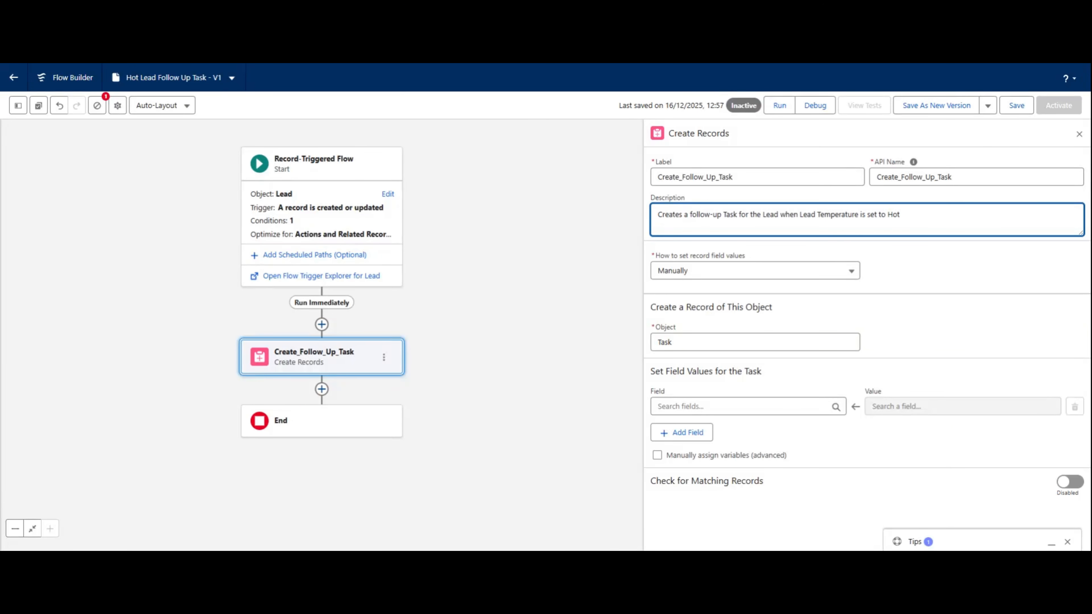
In the Hot Lead Follow Up Task flow's Create_Follow_Up_Task element, choose Subject as the first Task field to populate
left_click_drag(901, 215, 645, 209)
left_click(896, 269)
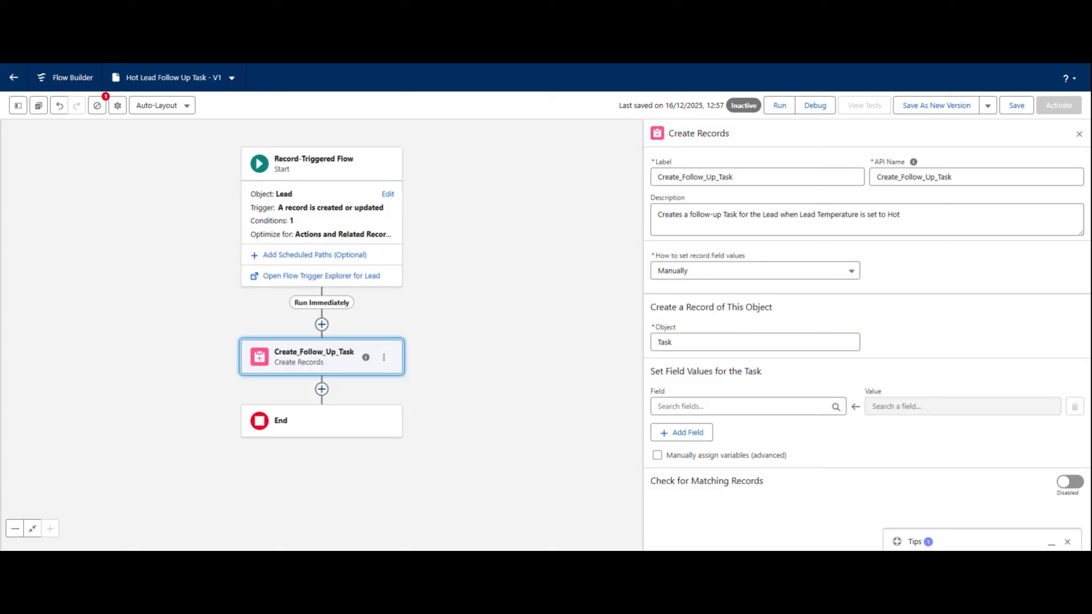
left_click(716, 404)
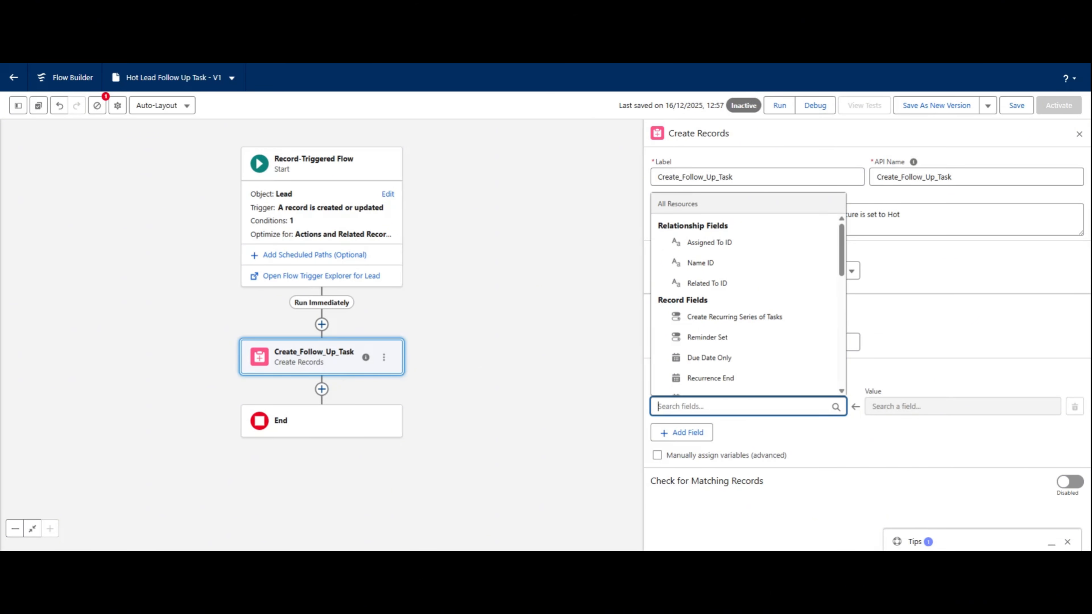
key("Escape")
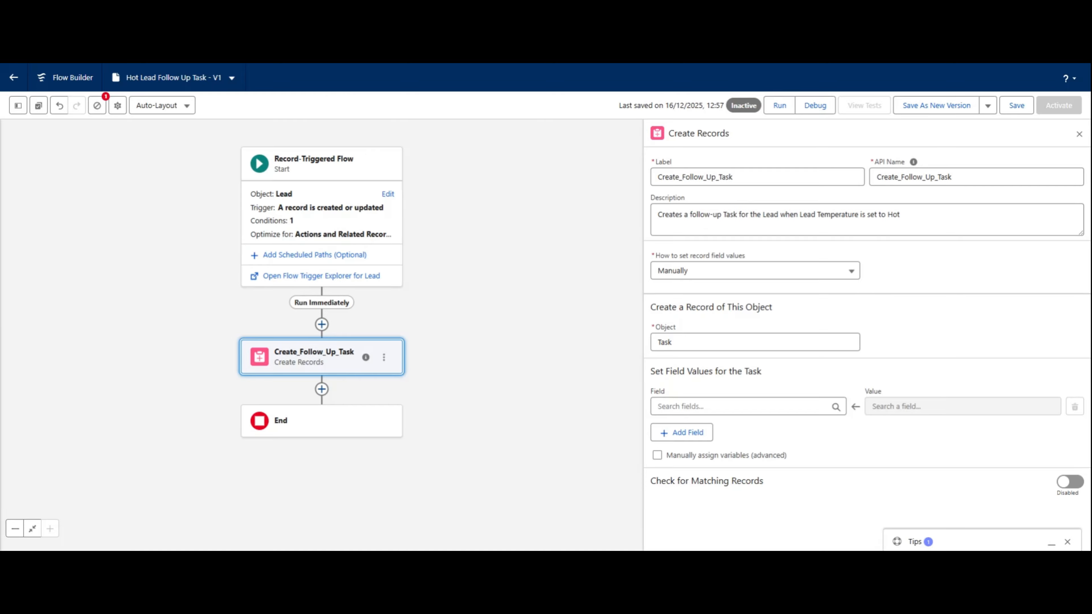
left_click(731, 406)
type("Subject")
left_click(701, 386)
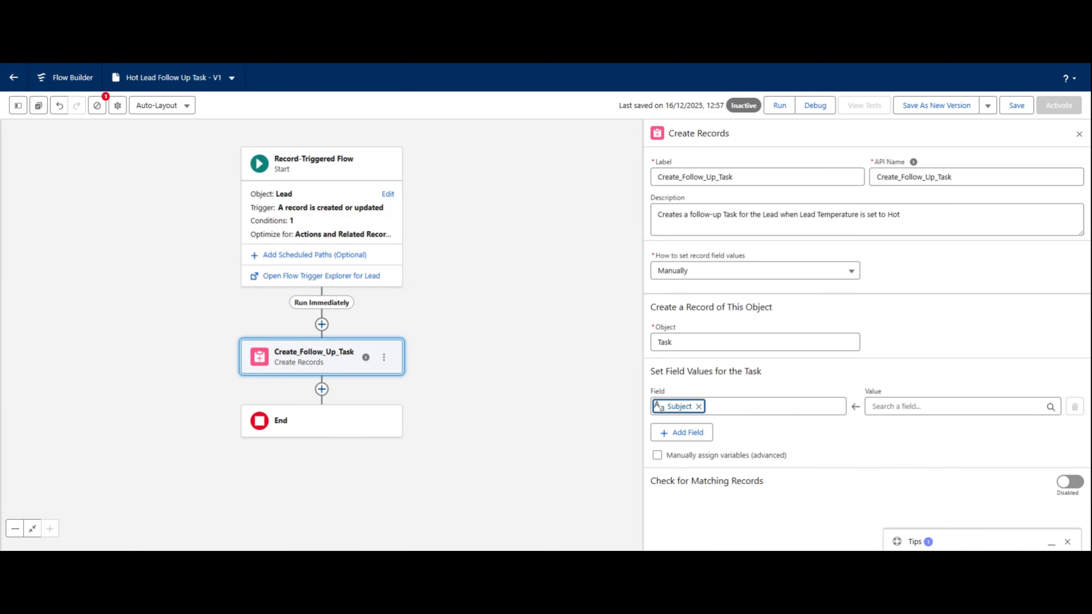
Set the Task's Subject value to "Follow up - Hot Lead" in the Create_Follow_Up_Task element
left_click(926, 401)
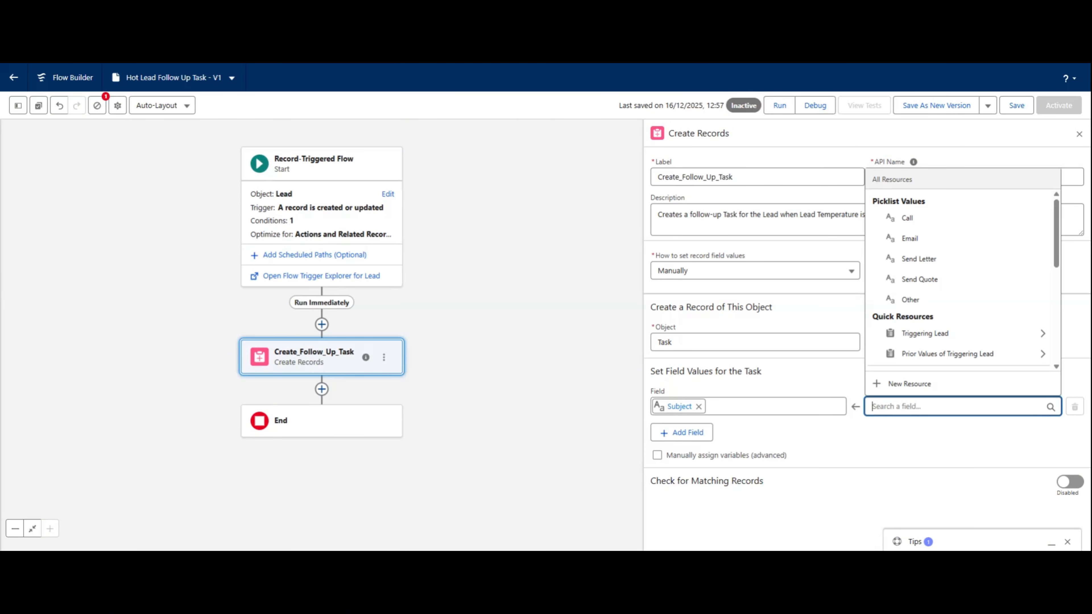
key("Escape")
left_click(946, 406)
type("Follow up - Hot Lead")
left_click(916, 434)
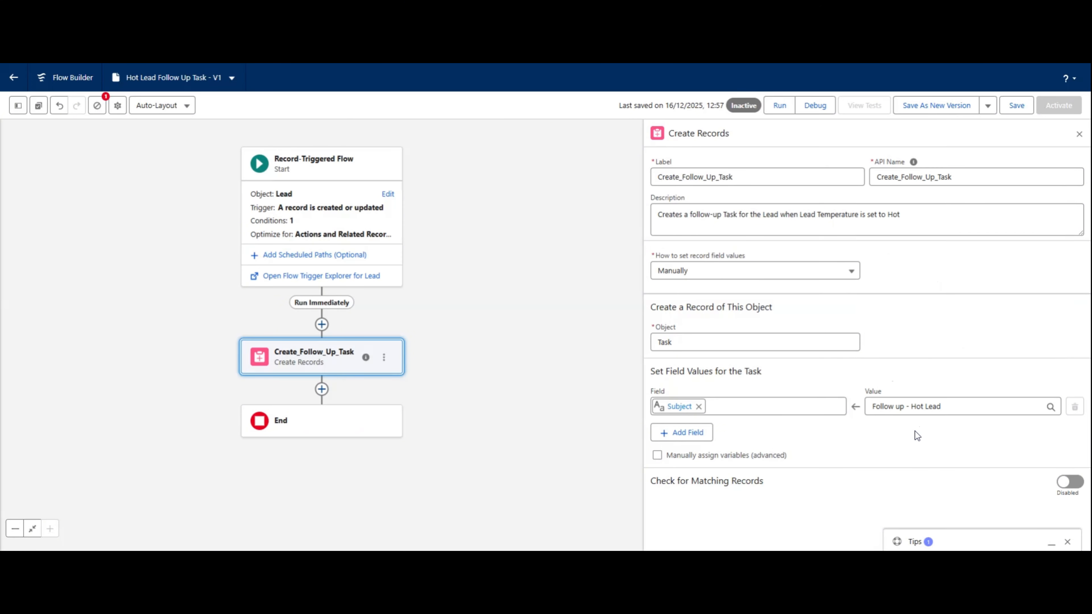
Add Status to the Task's field values and set it to Not Started
left_click(684, 433)
left_click(843, 476)
left_click(727, 444)
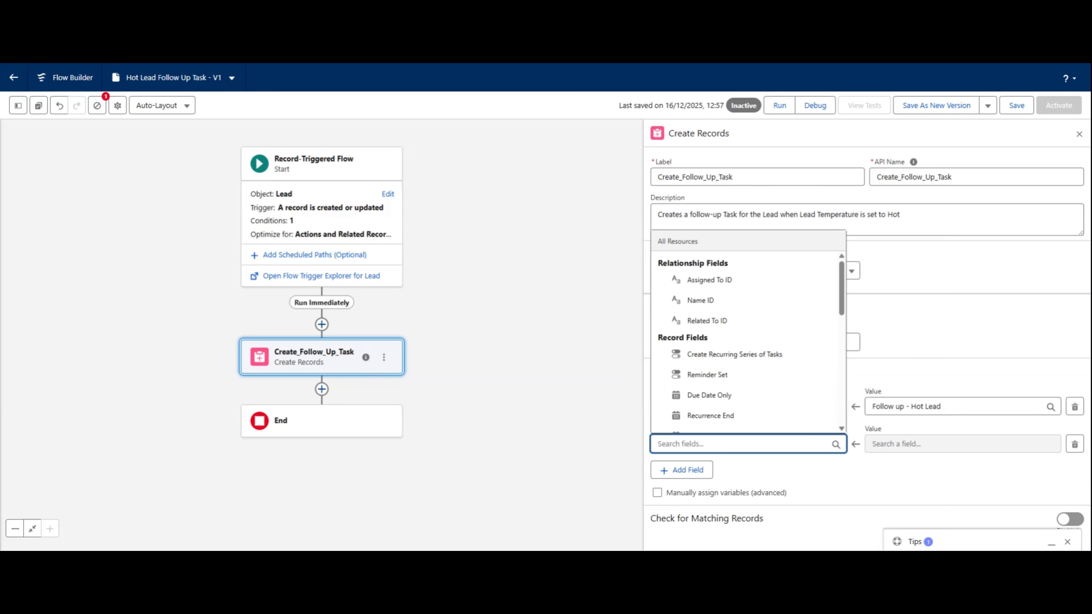
type("Stat")
left_click(697, 423)
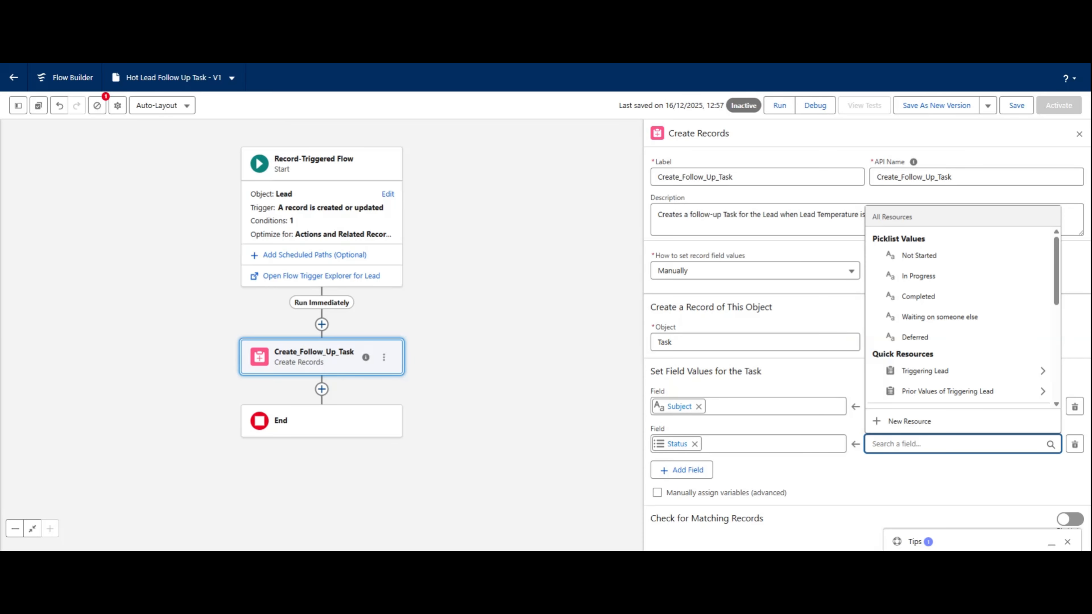
left_click(919, 255)
Add Priority to the Task's field values and set it to High
left_click(681, 470)
left_click(850, 510)
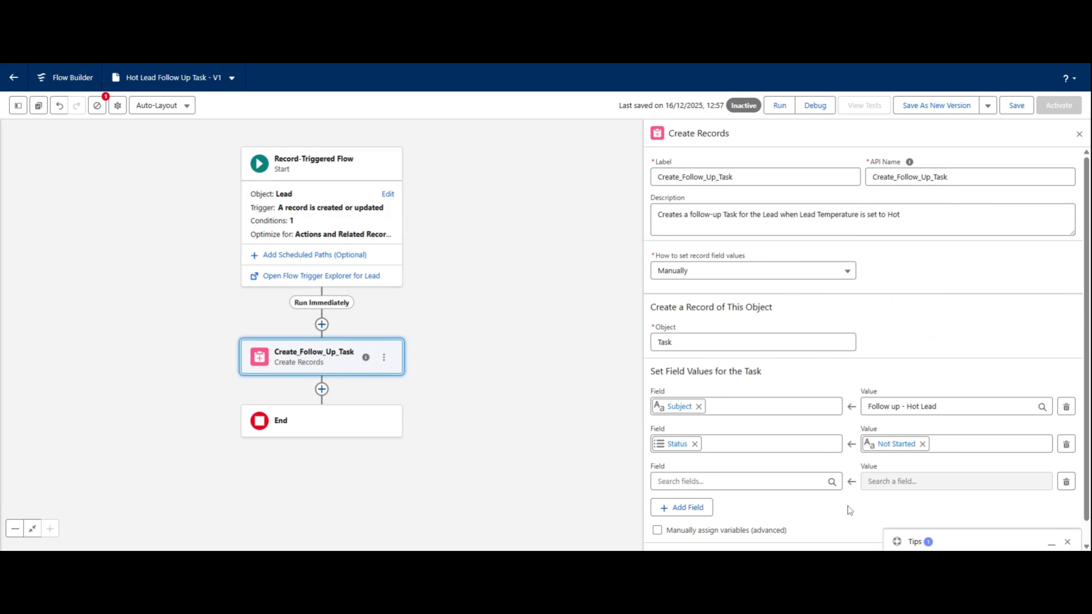
scroll(850, 510, "down", 1)
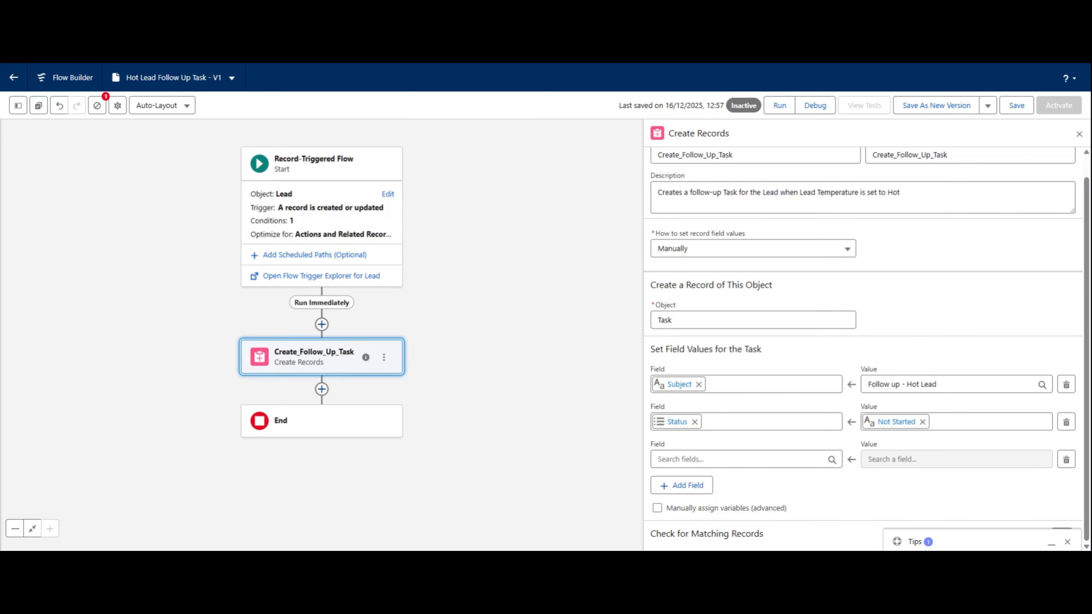
left_click(746, 459)
type("Prio")
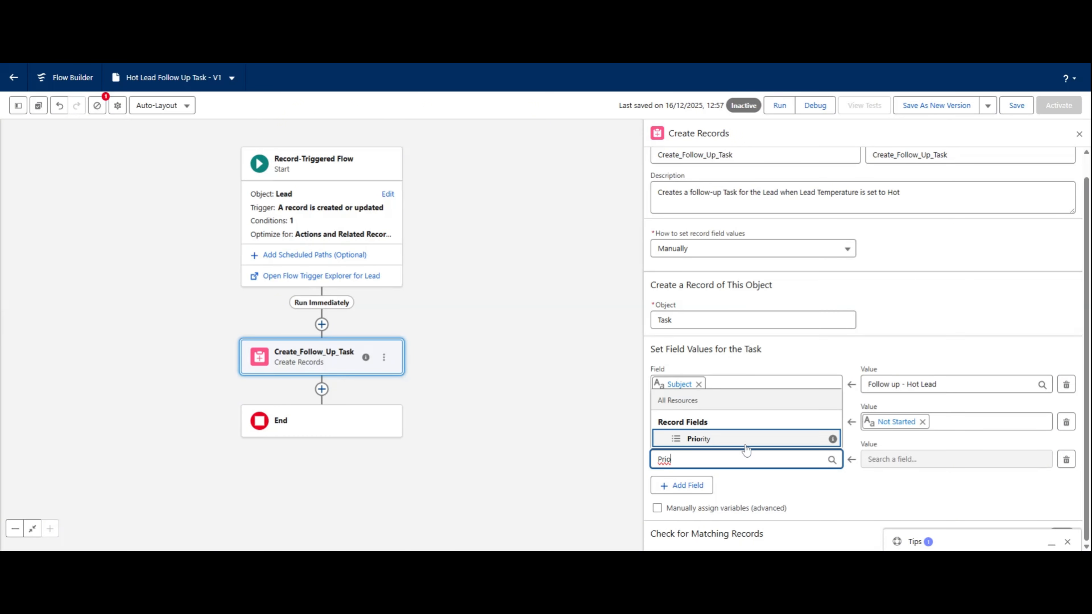
left_click(747, 446)
left_click(924, 459)
left_click(903, 271)
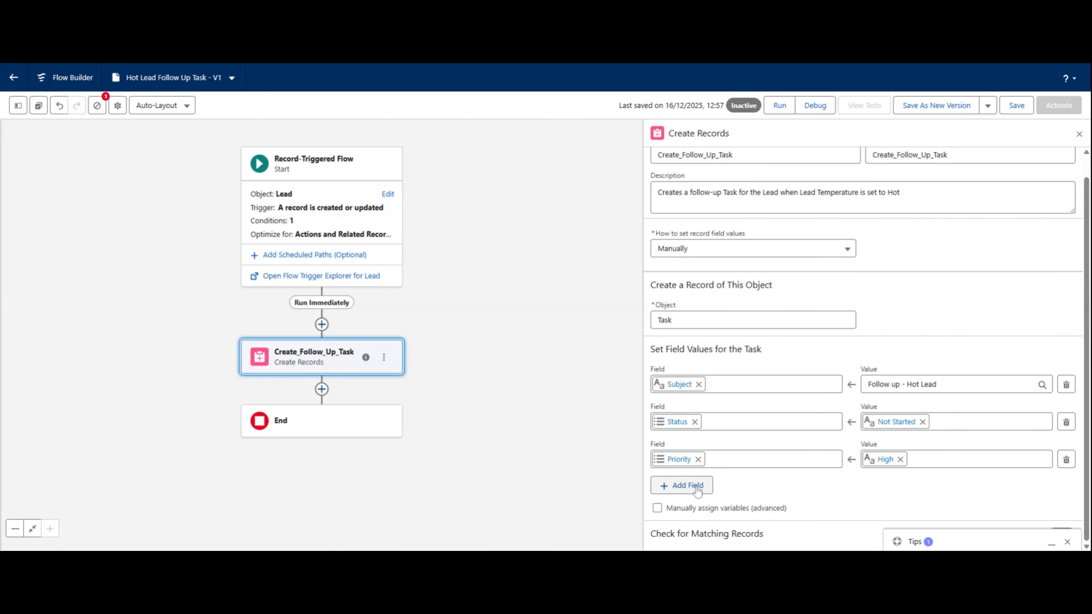
Add Due Date Only to the Task's field values and enter TODAY() + 1 as its value
left_click(683, 485)
left_click(746, 497)
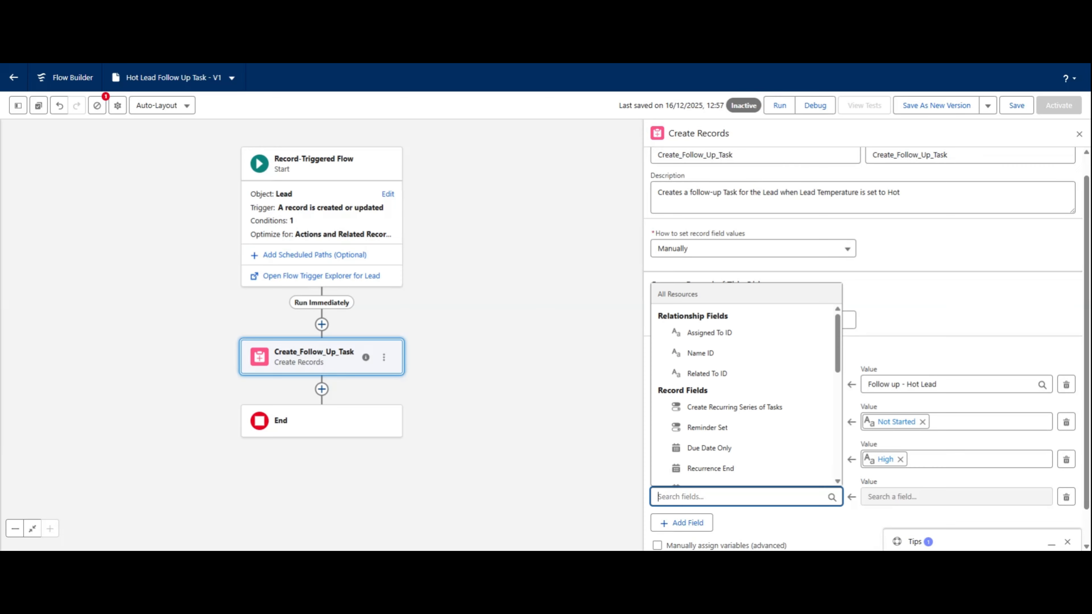
type("dat")
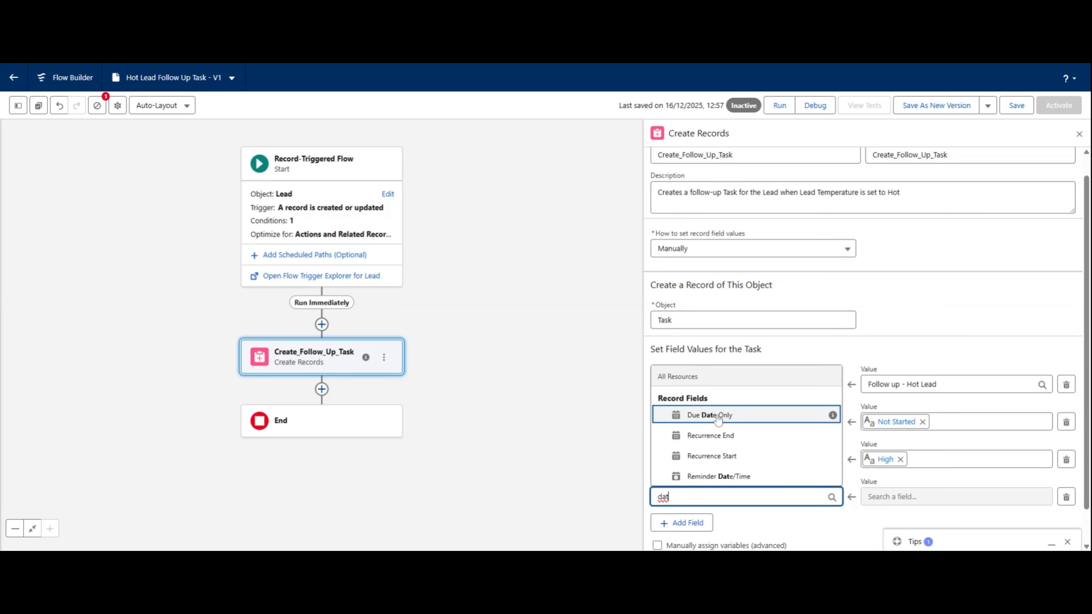
scroll(717, 416, "down", 1)
left_click(718, 381)
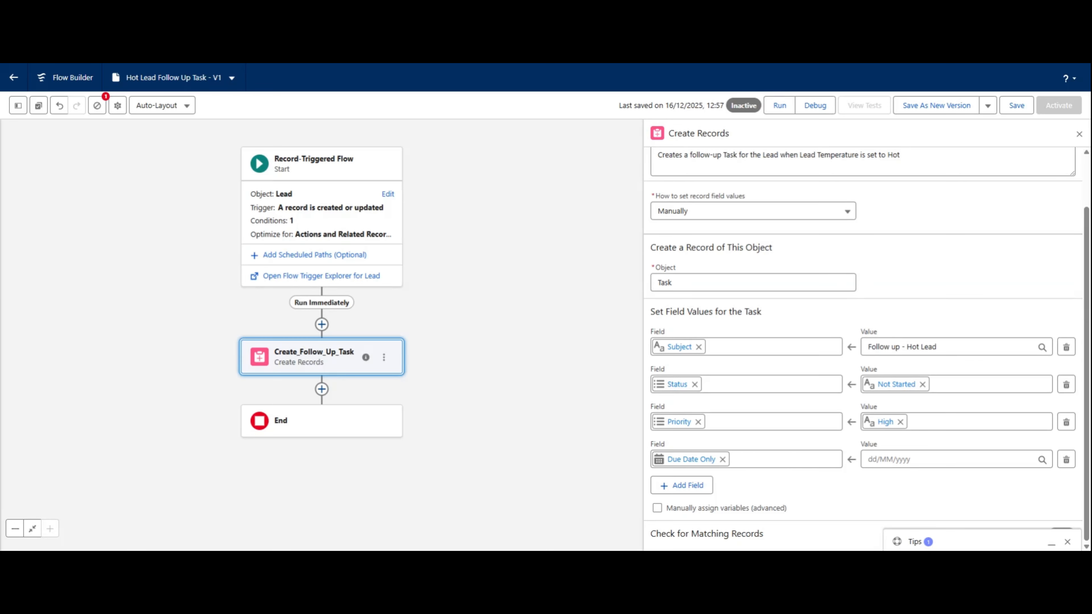
left_click(946, 459)
type("TODAY() + 1")
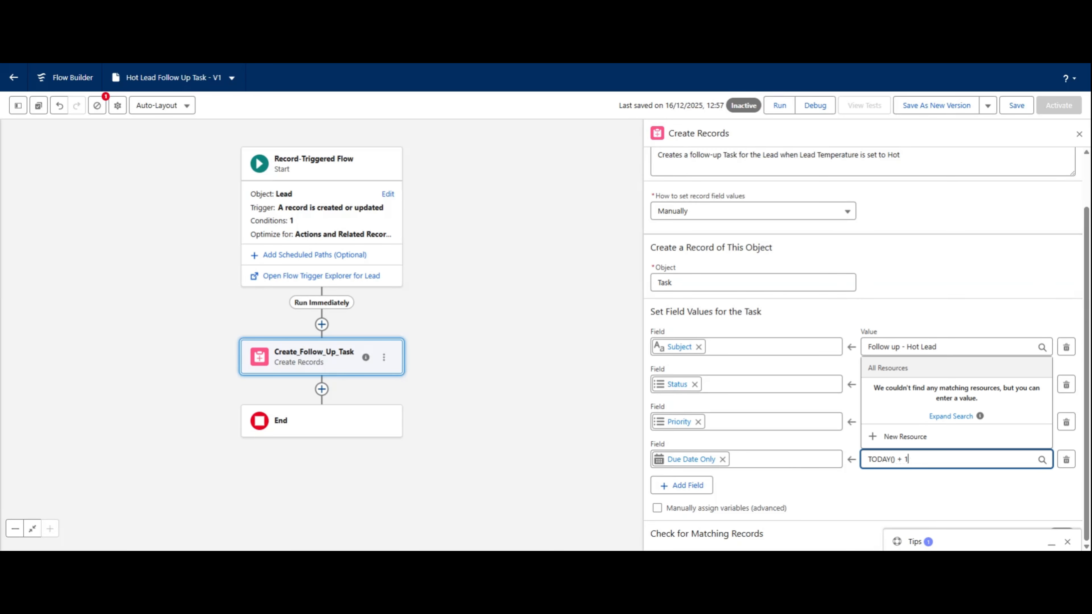
left_click(862, 494)
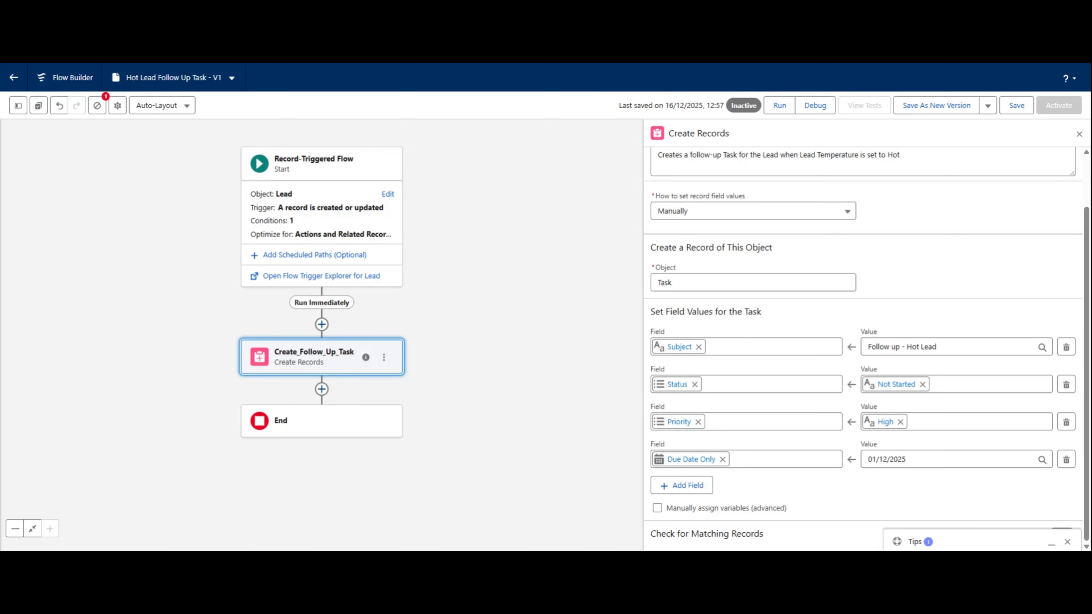
Add Name ID to the Task's field values and link it to the triggering lead with {!$Record.Id}
left_click(684, 485)
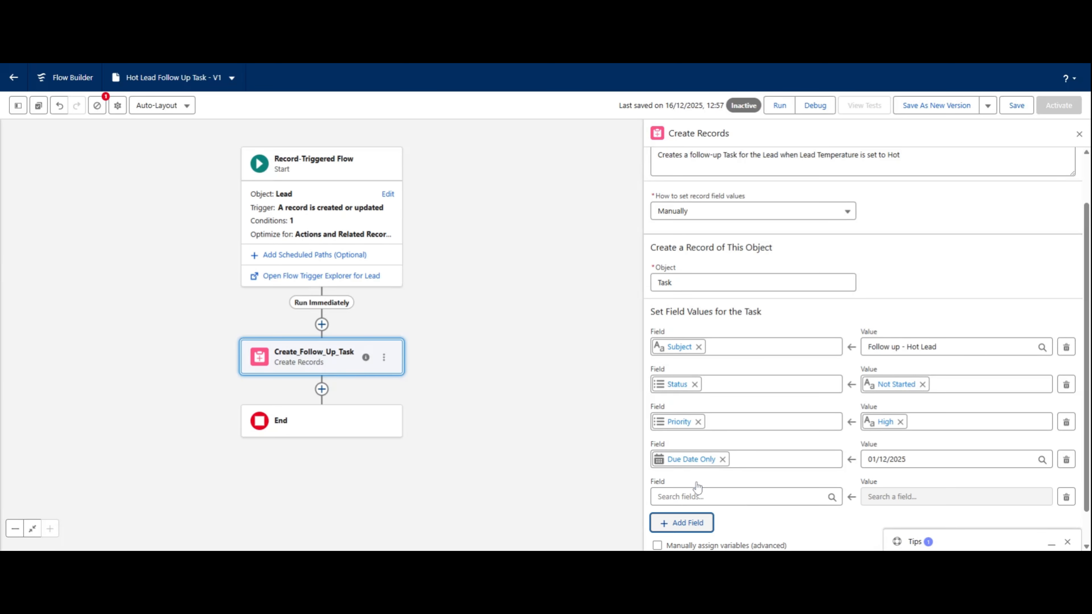
left_click(694, 495)
left_click(702, 354)
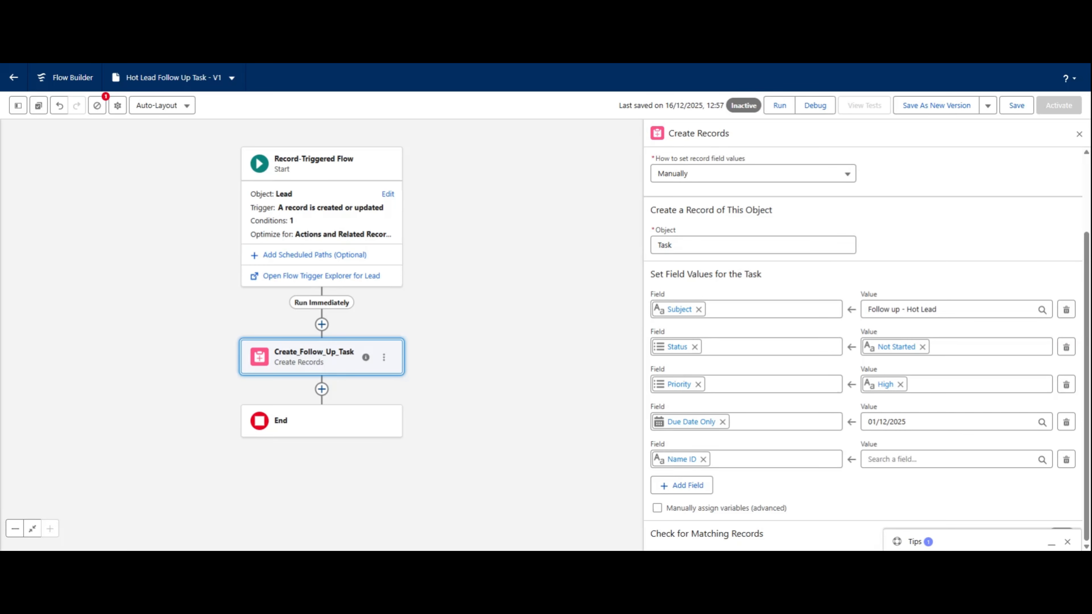
scroll(804, 330, "up", 3)
scroll(804, 330, "down", 3)
left_click(924, 459)
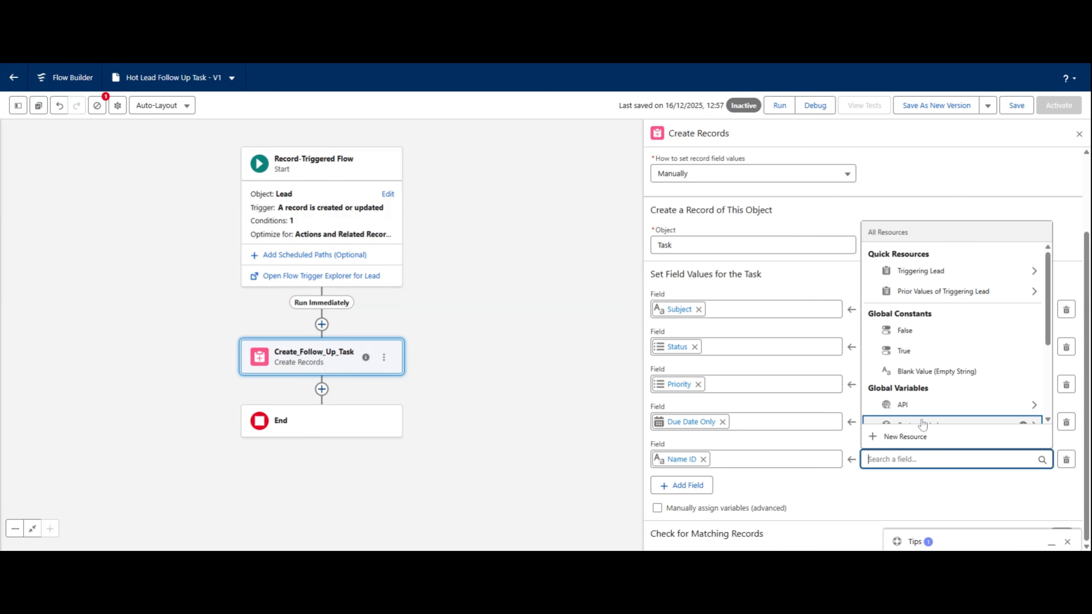
type("ID")
key("BackSpace")
key("BackSpace")
type("{!$Record.Id}")
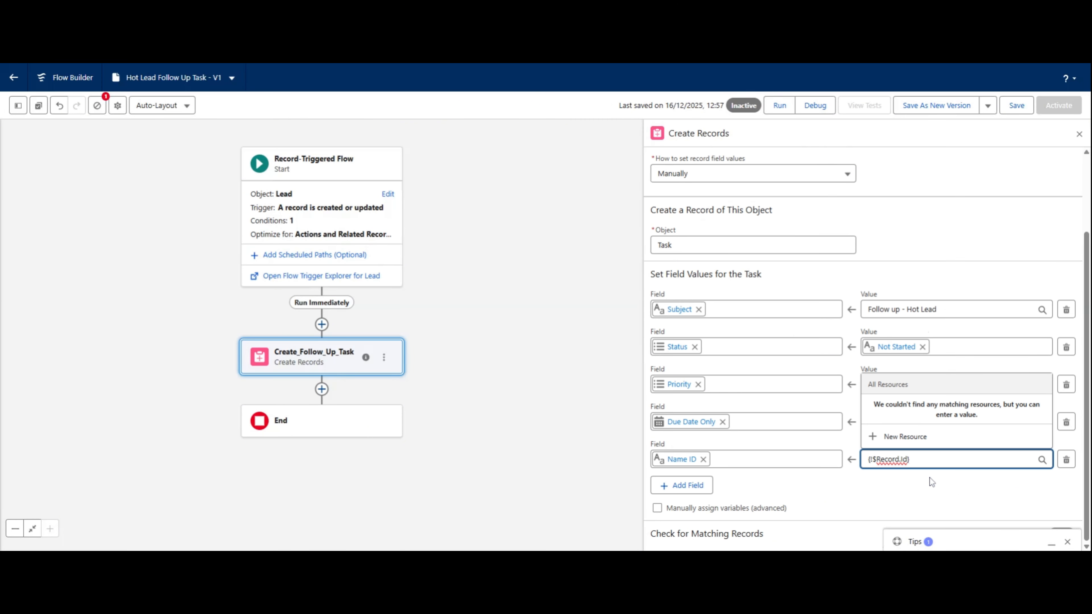
left_click(927, 488)
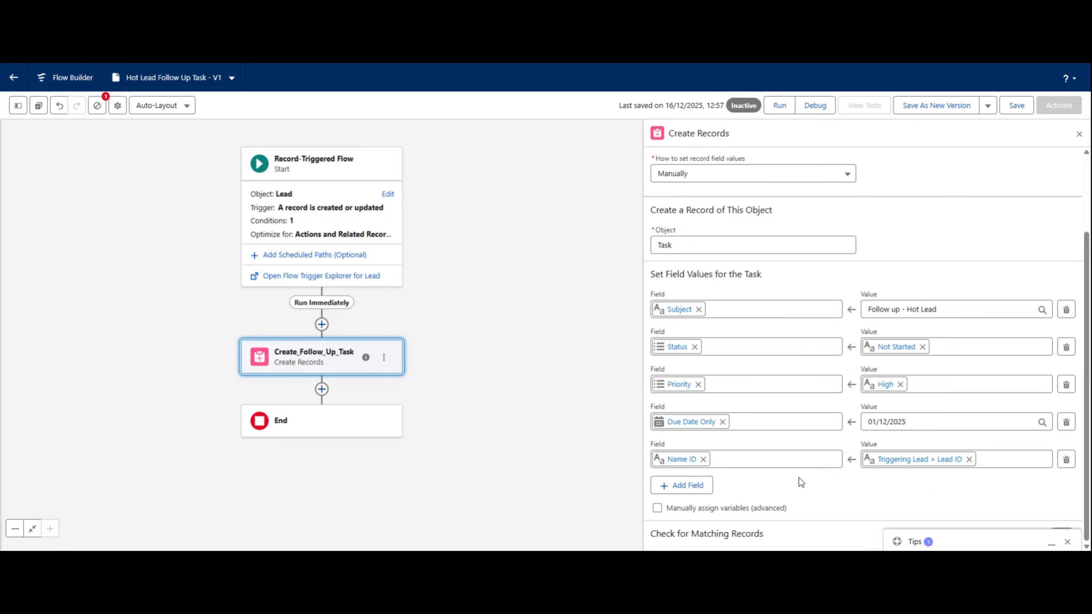
Add Assigned To ID to the Task's field values and map it to the triggering lead's Owner ID
left_click(682, 485)
left_click(670, 459)
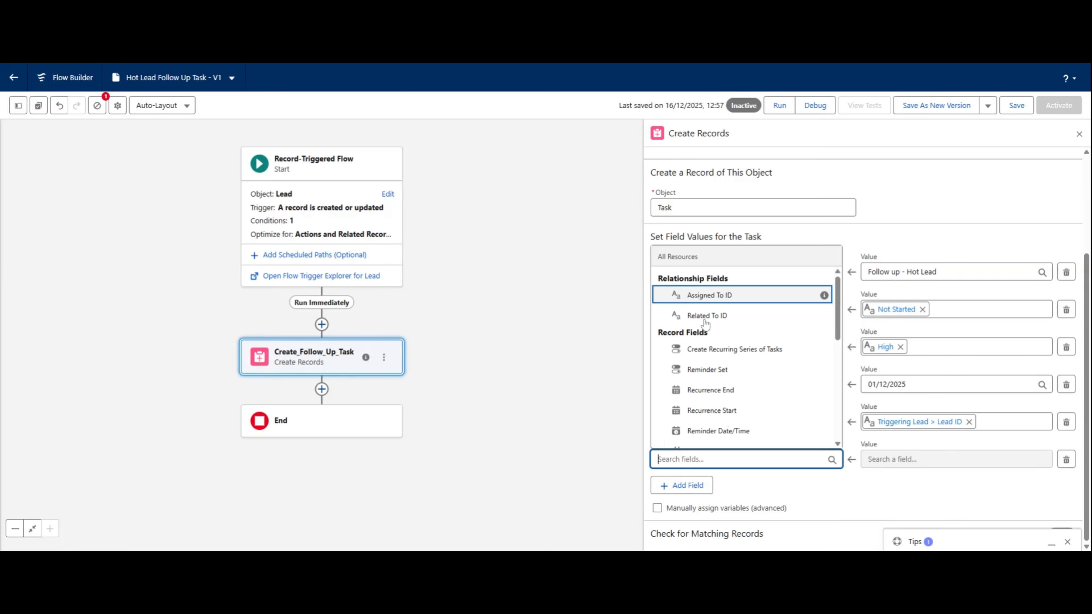
left_click(709, 295)
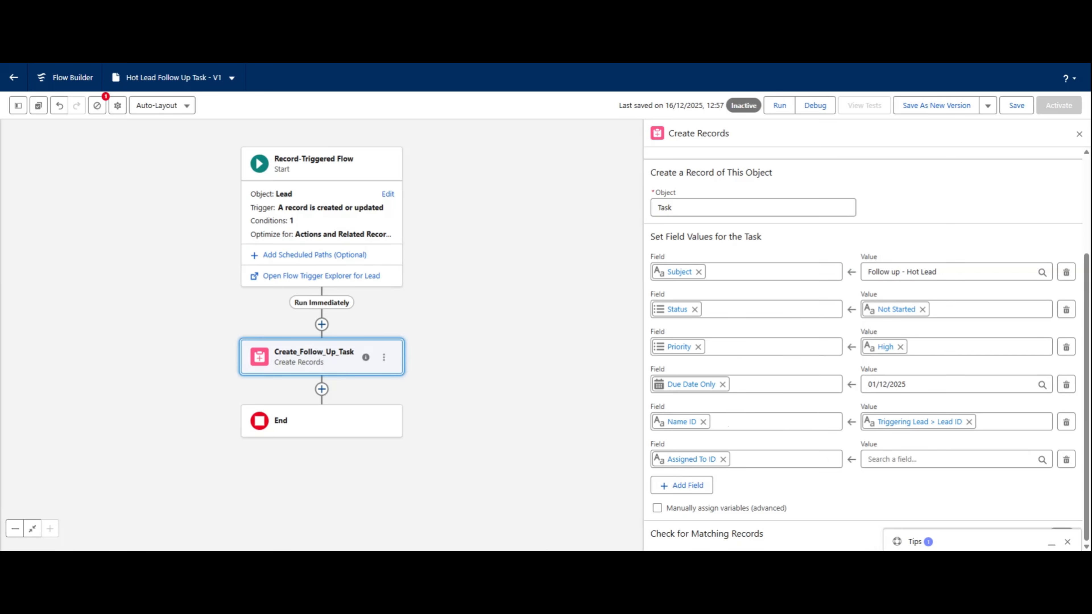
left_click(924, 459)
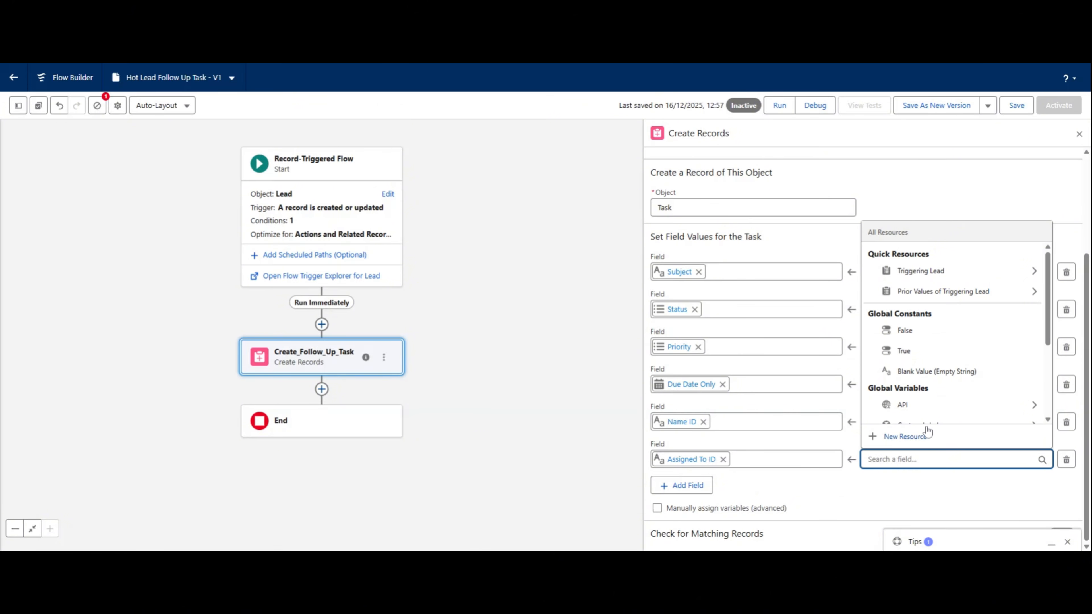
scroll(918, 306, "down", 5)
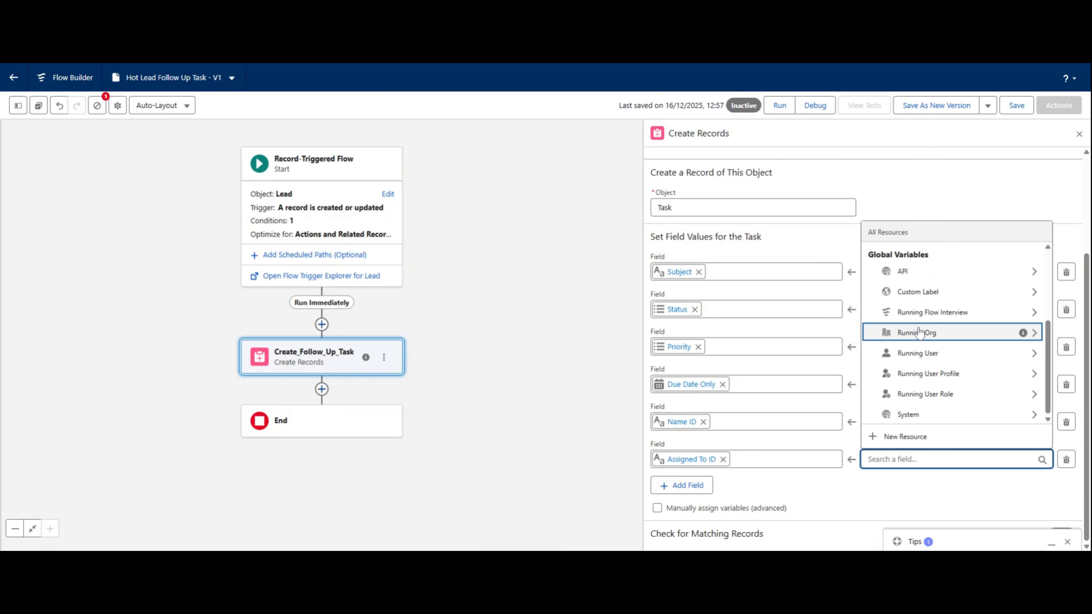
scroll(919, 352, "up", 6)
left_click(919, 381)
scroll(973, 380, "down", 5)
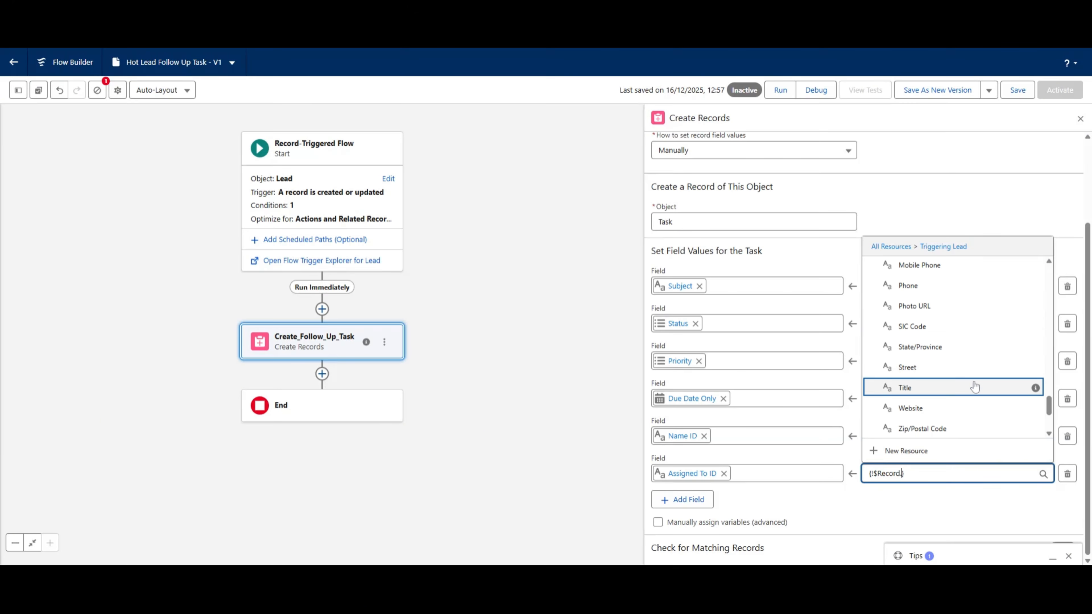
scroll(973, 381, "up", 3)
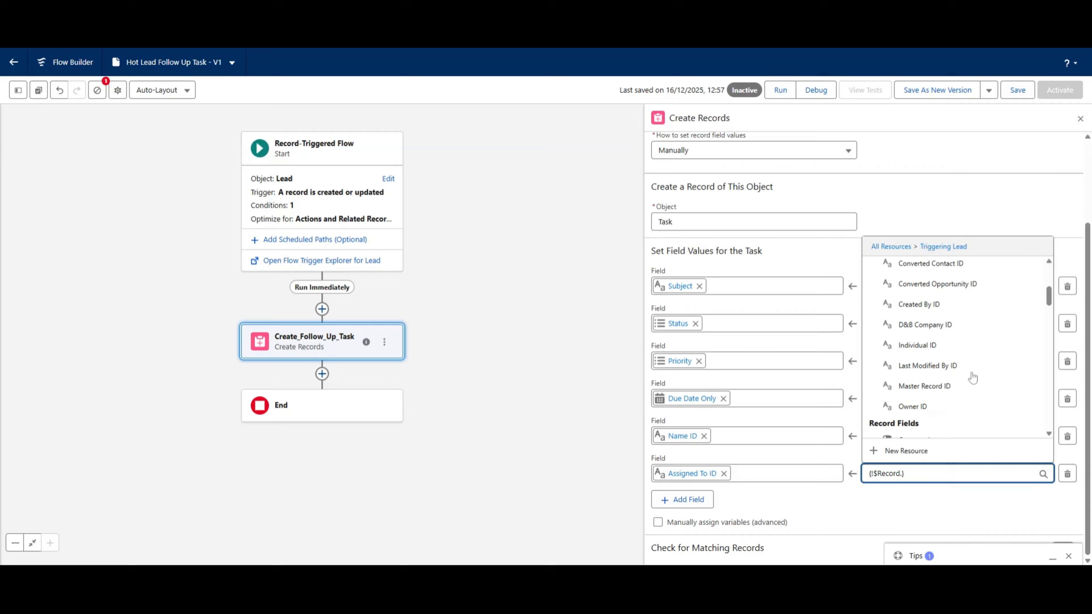
left_click(924, 413)
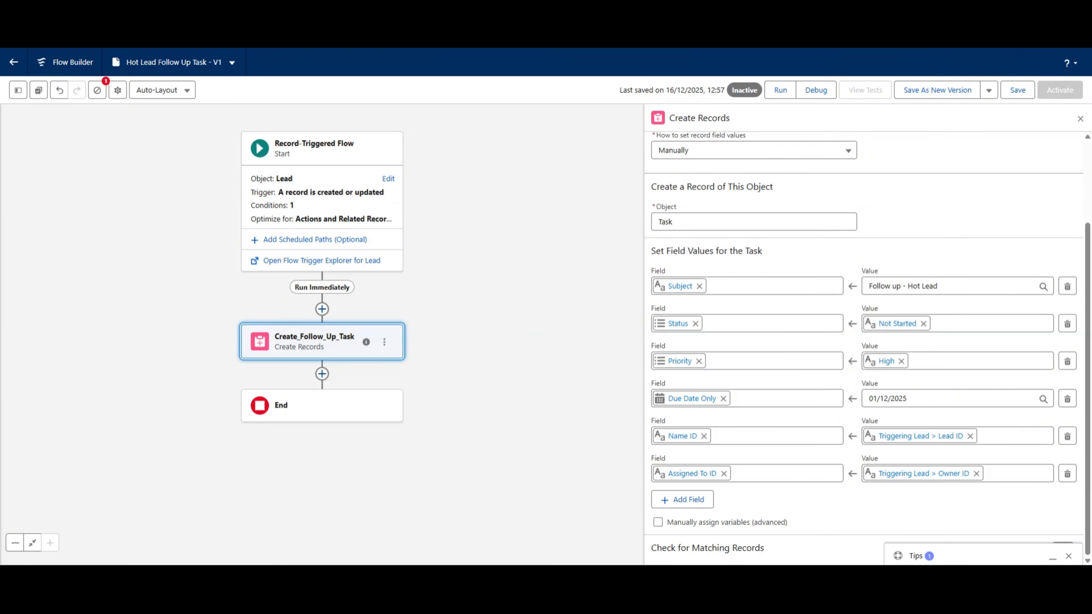
Add Description to the Task's field values with the text "Lead marked Hot. Follow up ASAP and update next steps."
left_click(688, 499)
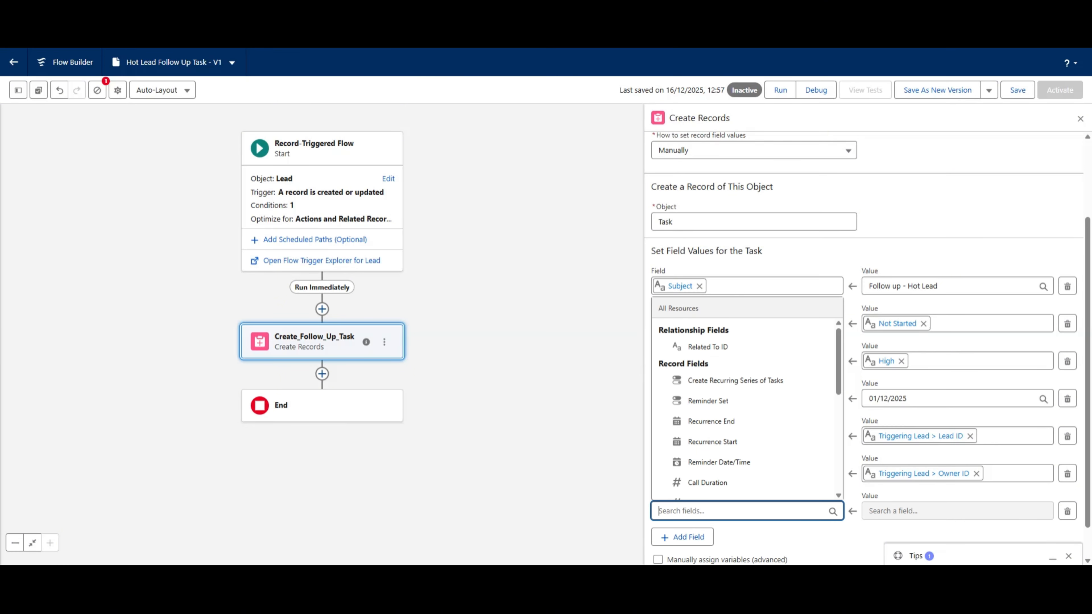
scroll(744, 409, "down", 5)
left_click(716, 493)
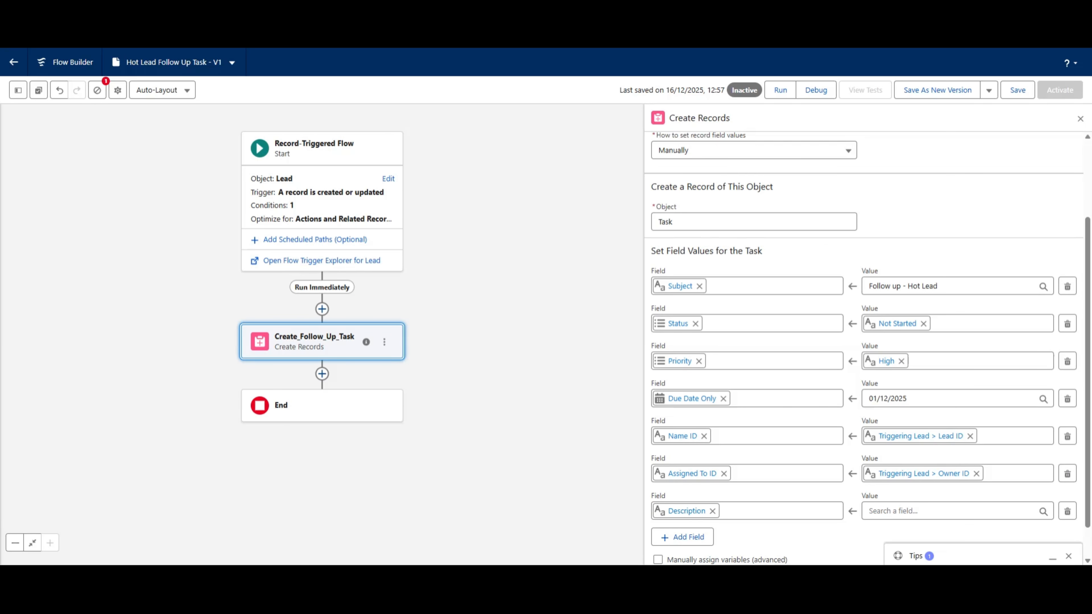
left_click(898, 513)
type("Lead marked Hot. Follow up ASAP and update next steps.")
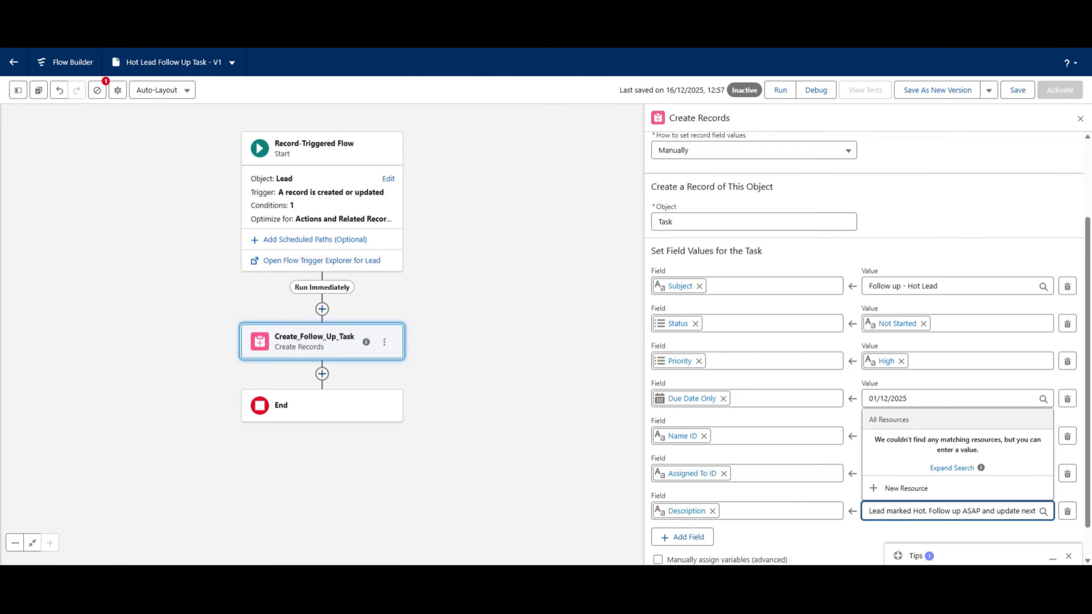
left_click(937, 536)
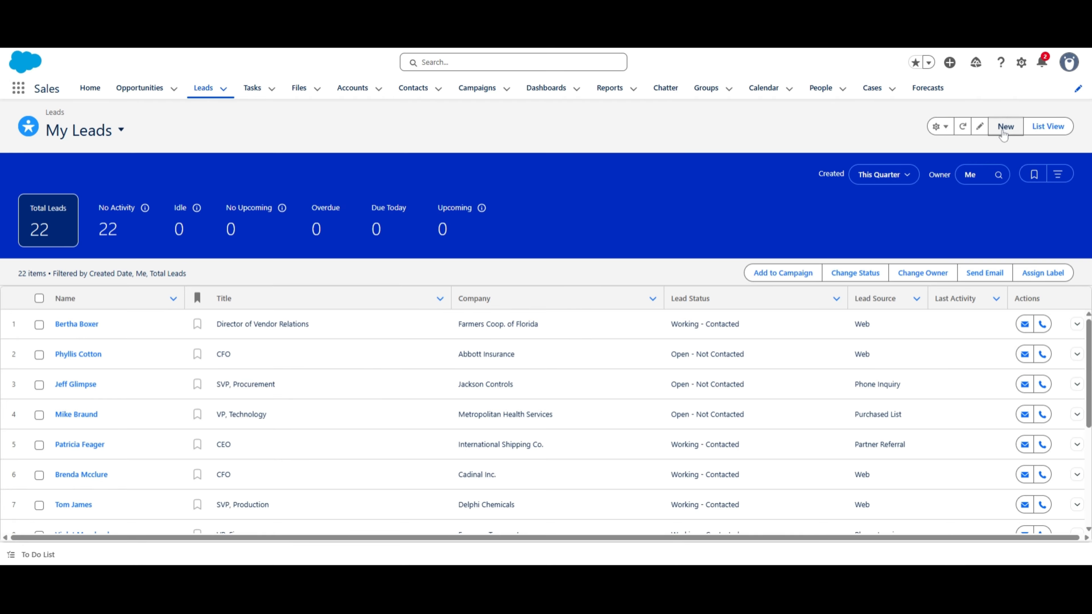
Start a new lead from the My Leads list, entering the lead's last name and JVCP as the company
left_click(1004, 128)
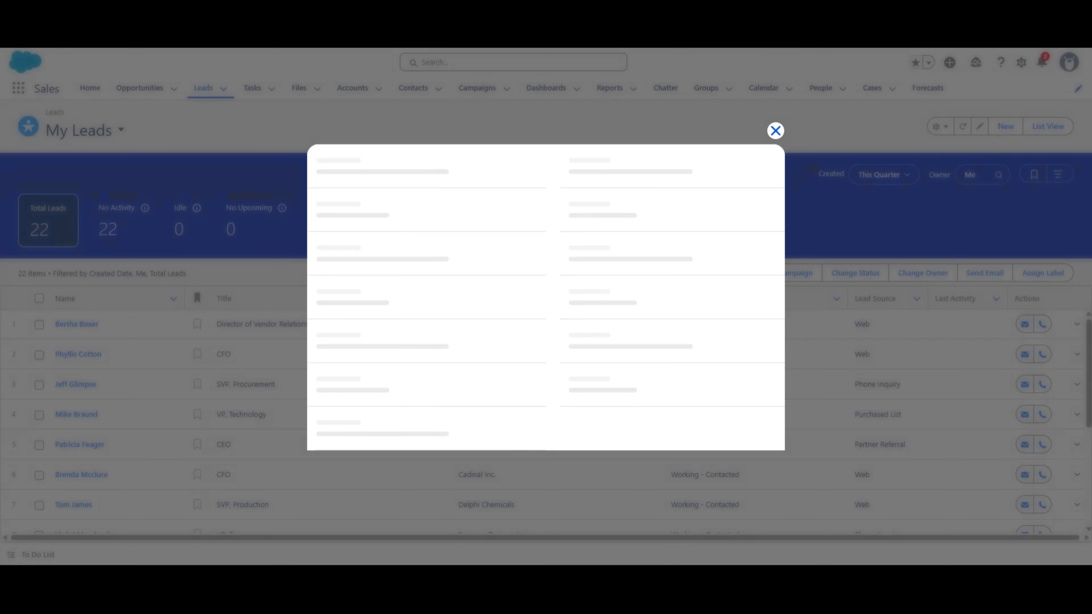
left_click(430, 302)
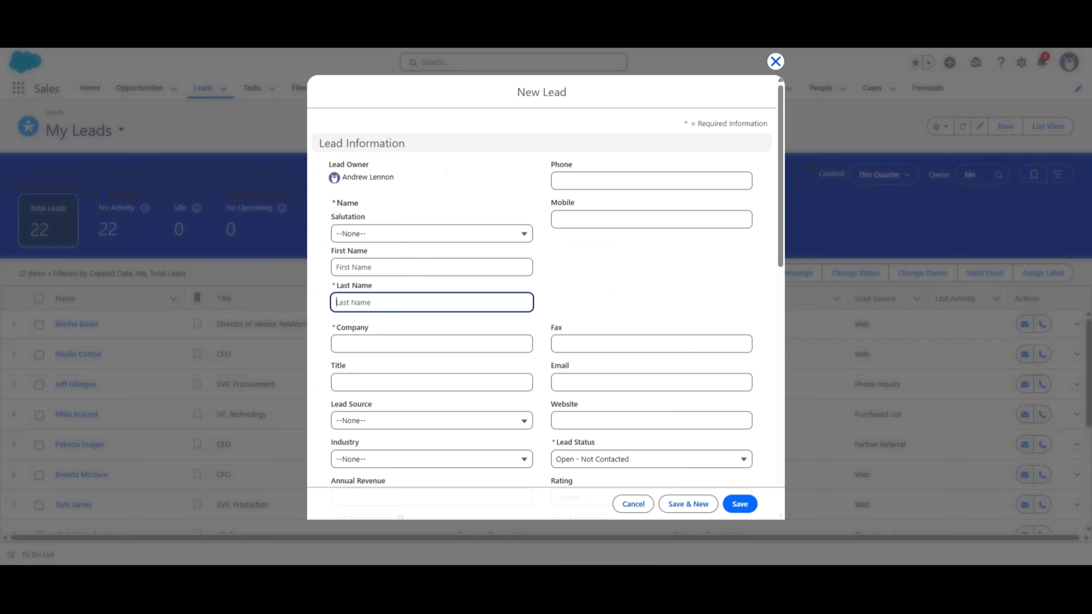
type("Lennon")
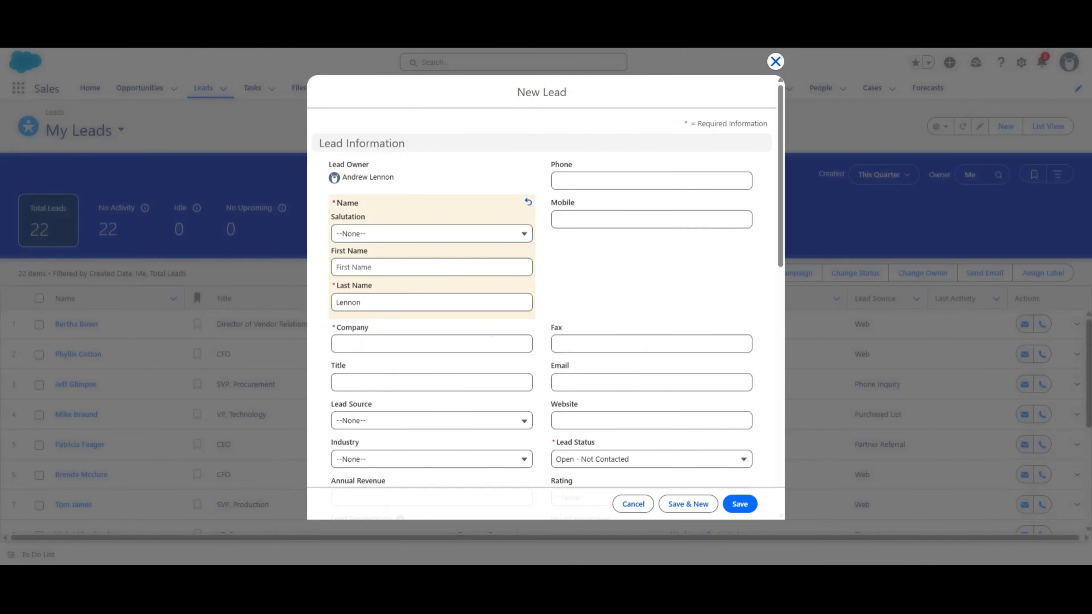
left_click(491, 343)
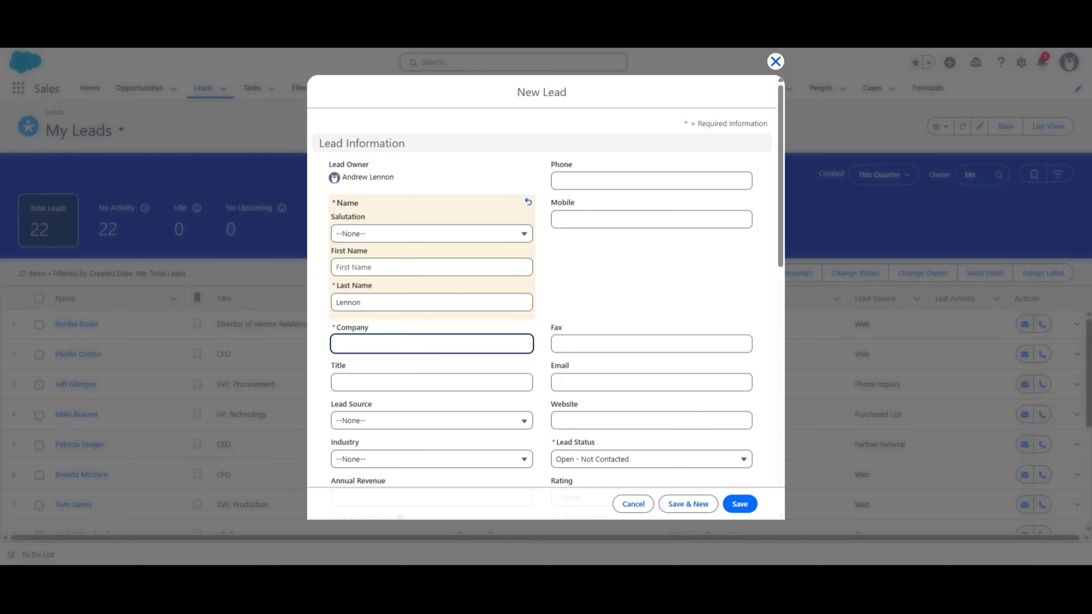
type("JVCP")
left_click(597, 294)
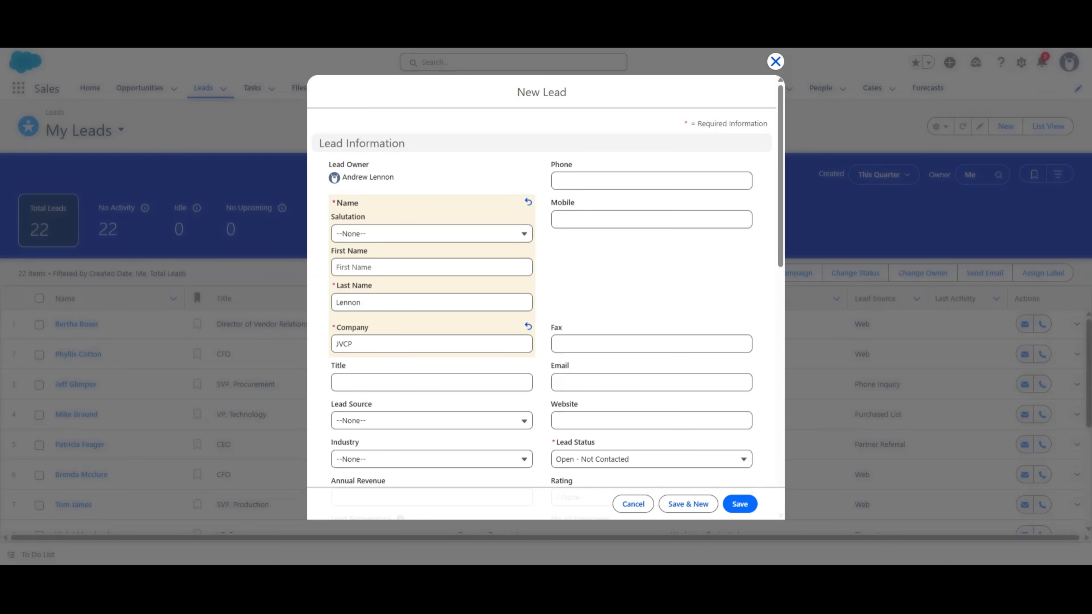
Set the new lead's Lead Temperature to Hot and try to save it without a description
scroll(606, 396, "down", 5)
left_click(370, 313)
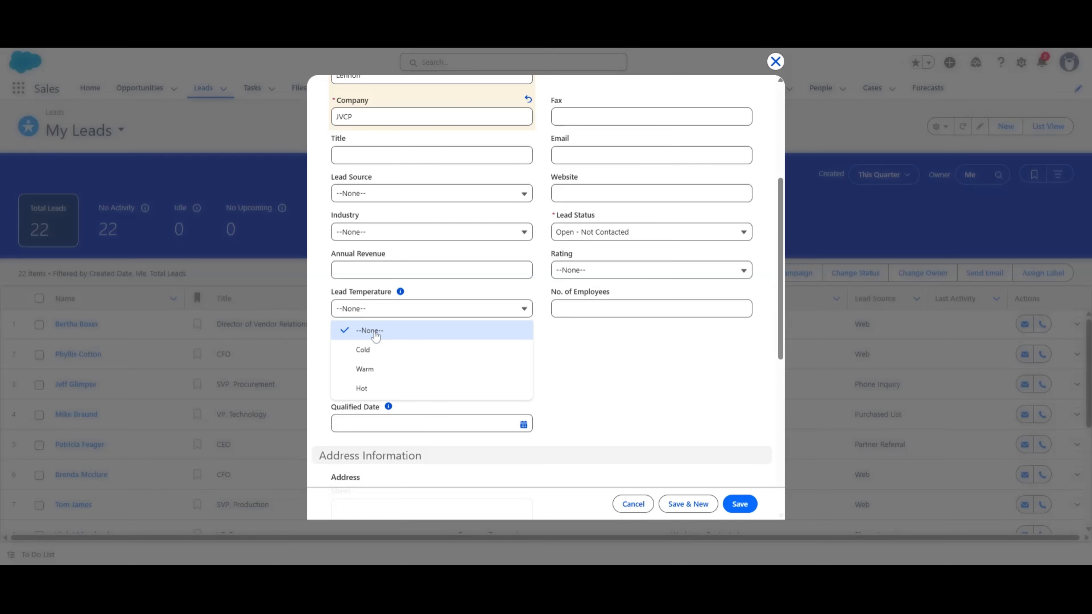
left_click(362, 388)
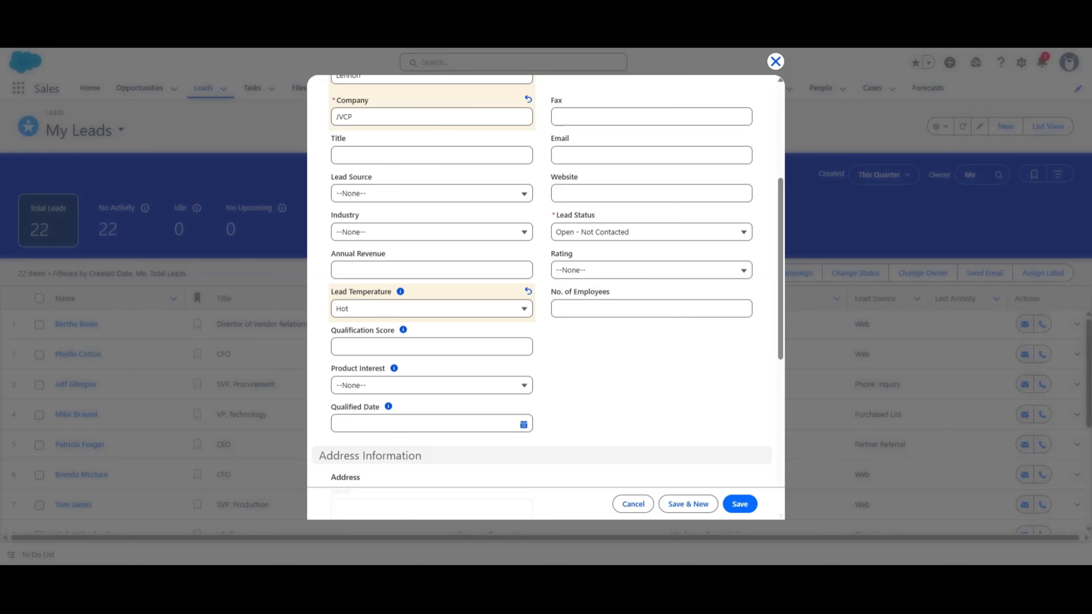
scroll(351, 308, "down", 8)
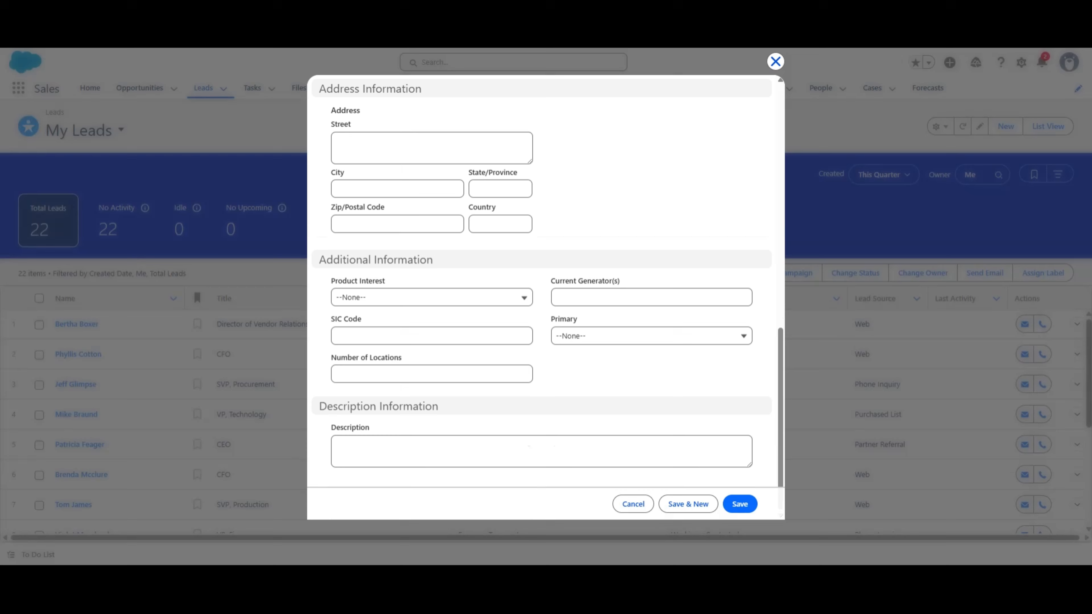
left_click(748, 505)
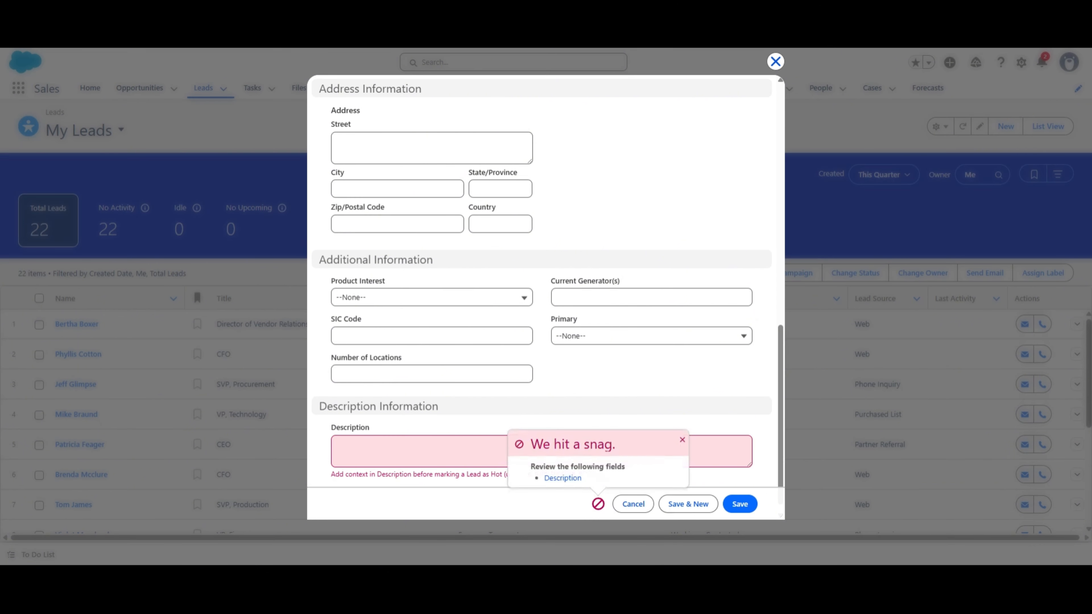
Enter "Testing" as the lead's Description, save the lead, and open its "Follow up - Hot Lead" task
left_click(683, 440)
left_click_drag(595, 465, 303, 461)
left_click(370, 485)
left_click(413, 442)
type("Testing")
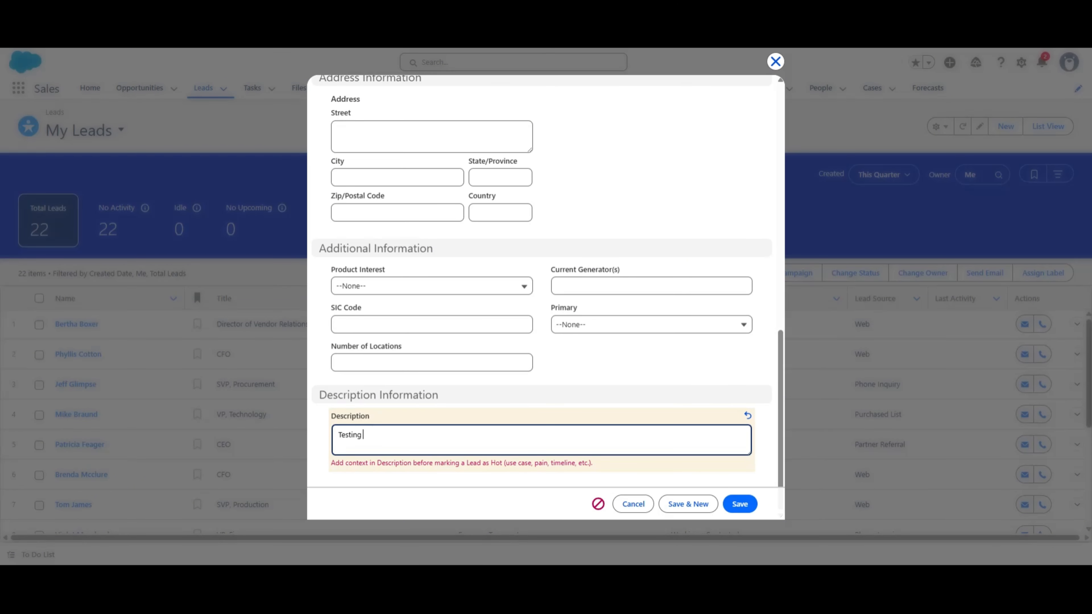
left_click(740, 504)
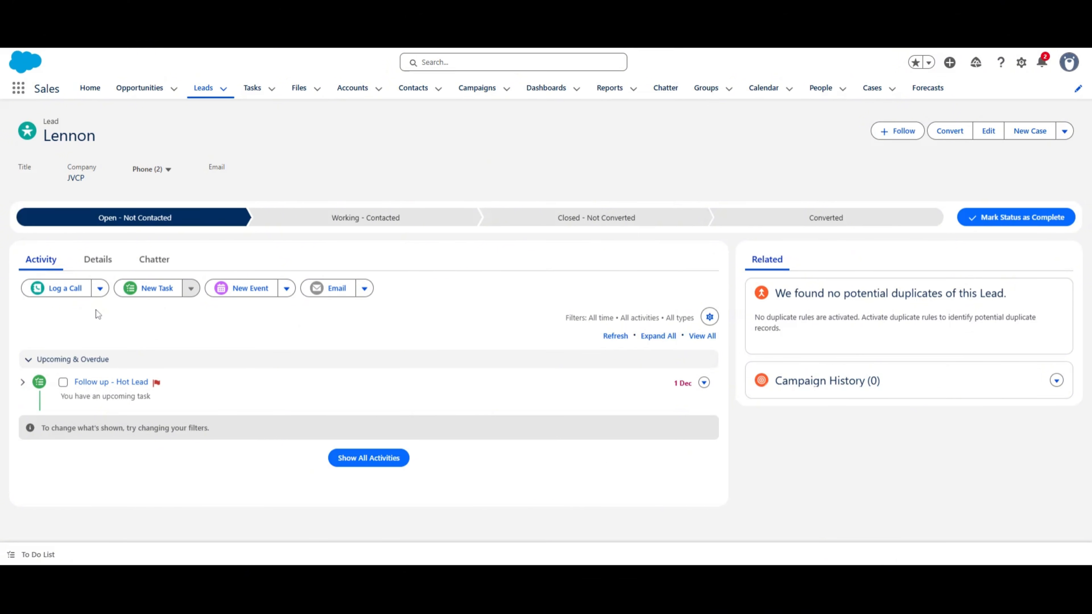
left_click(111, 382)
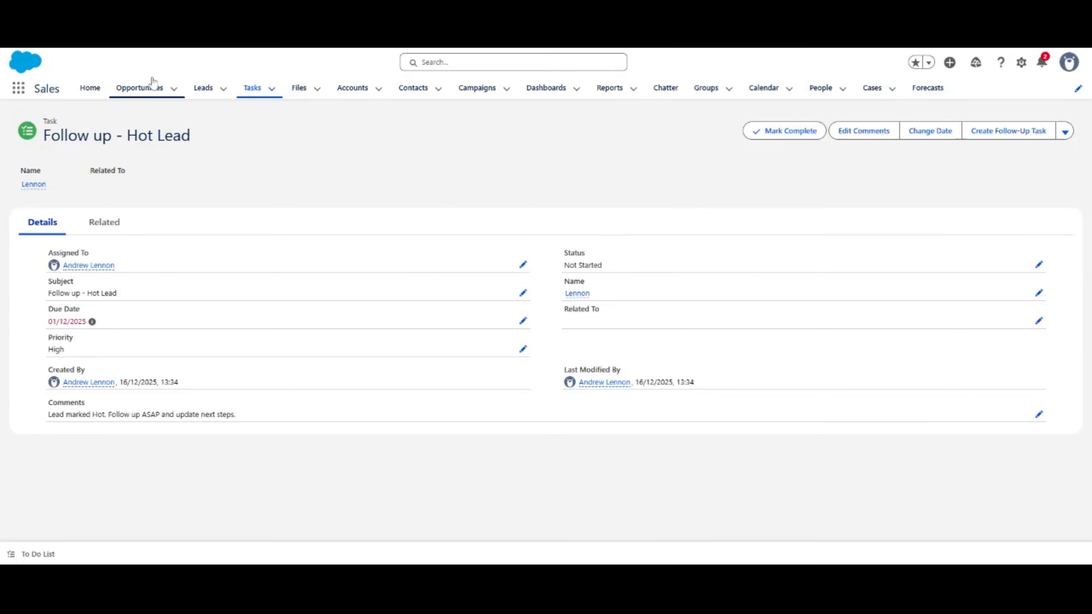
Return to the leads and switch from the My Leads intelligence view to the standard list view
left_click(207, 89)
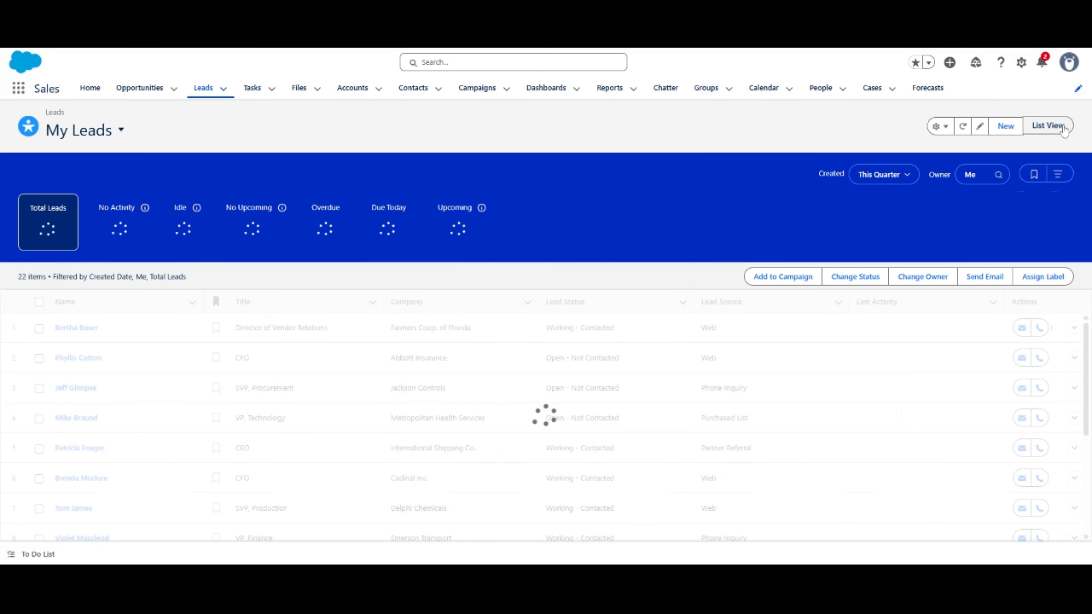
left_click(940, 126)
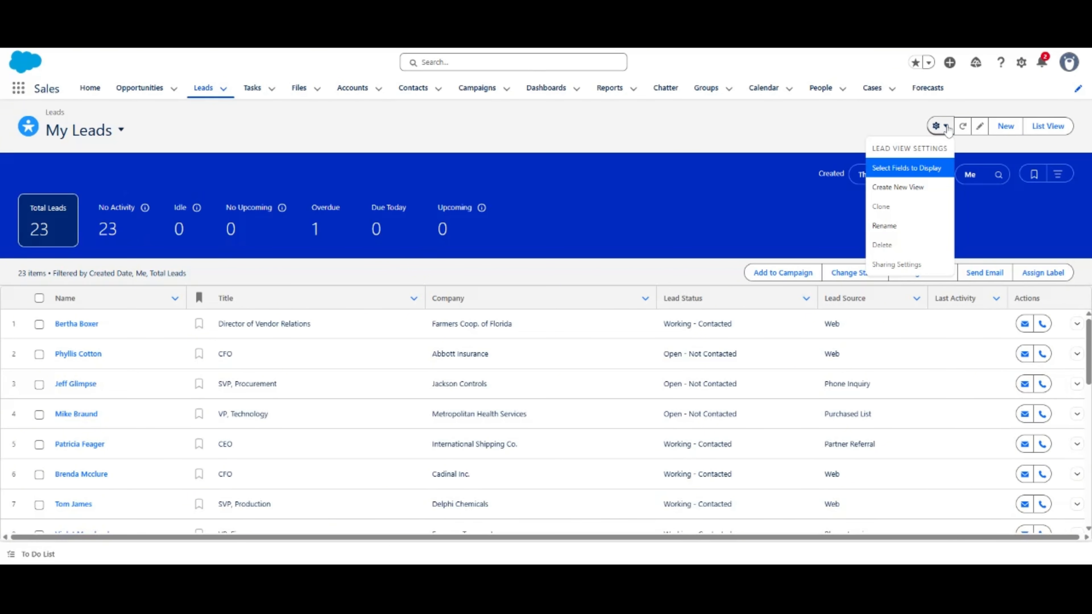
left_click(940, 126)
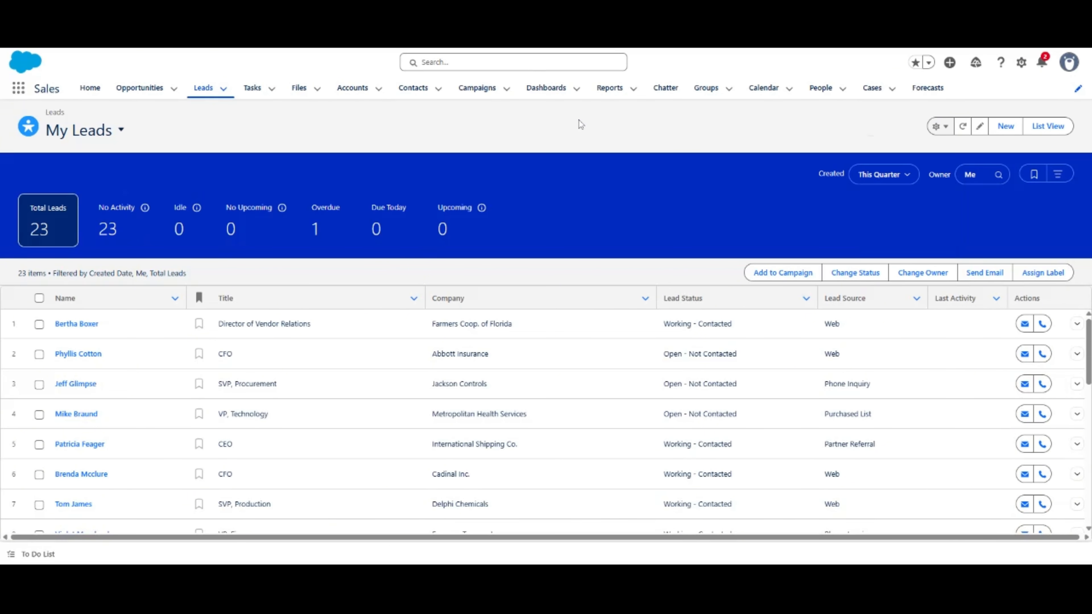
left_click(1047, 128)
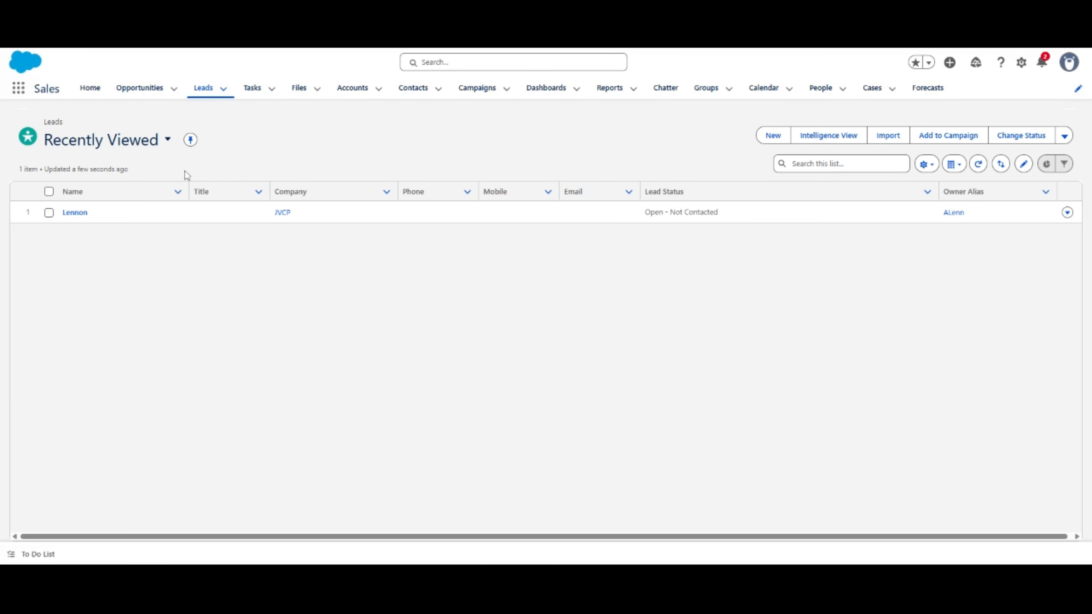
Create a lead list view named "Hot Leads" with the API name Hot_Leads, visible only to its creator
left_click(926, 164)
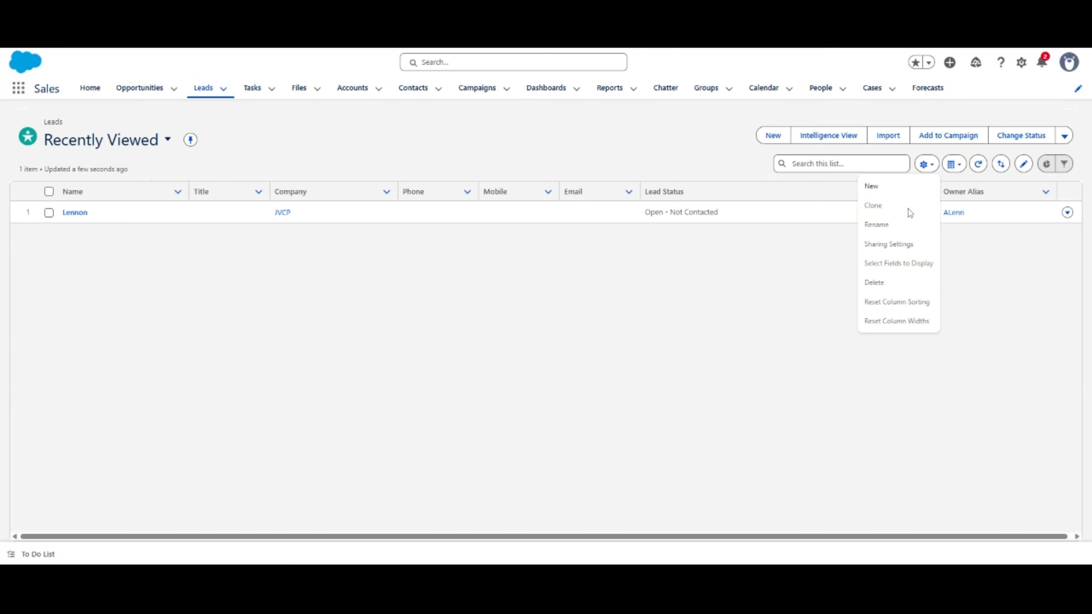
left_click(877, 186)
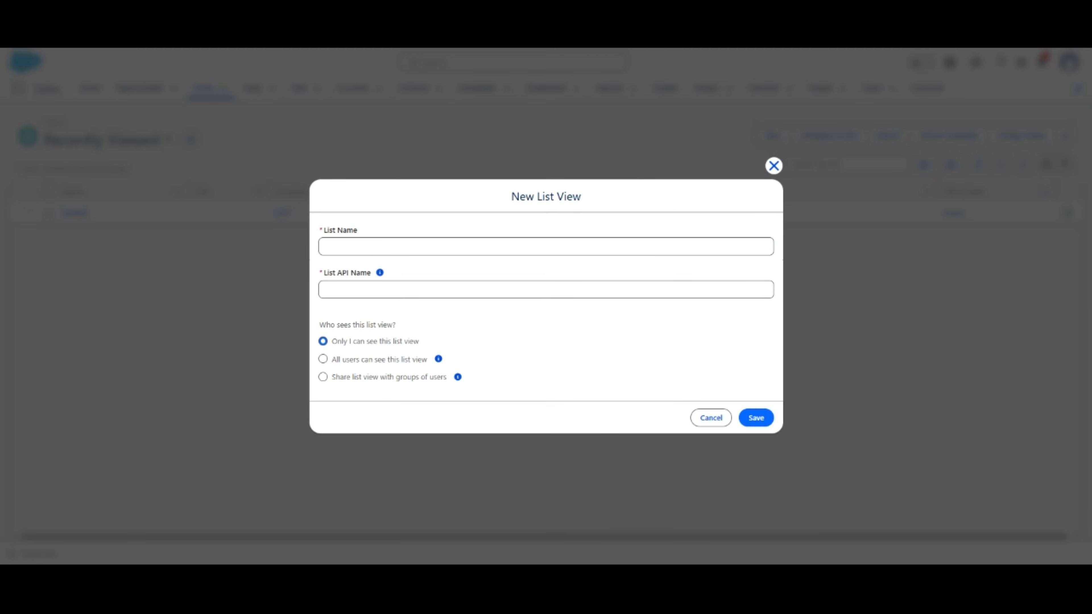
type("Hot Leads")
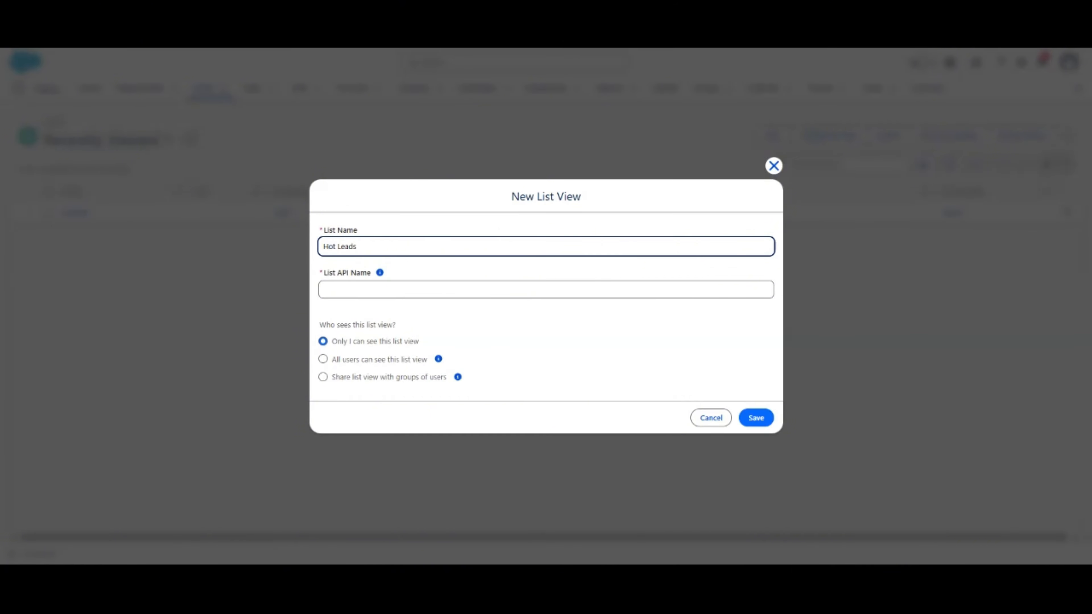
key("Tab")
left_click(547, 321)
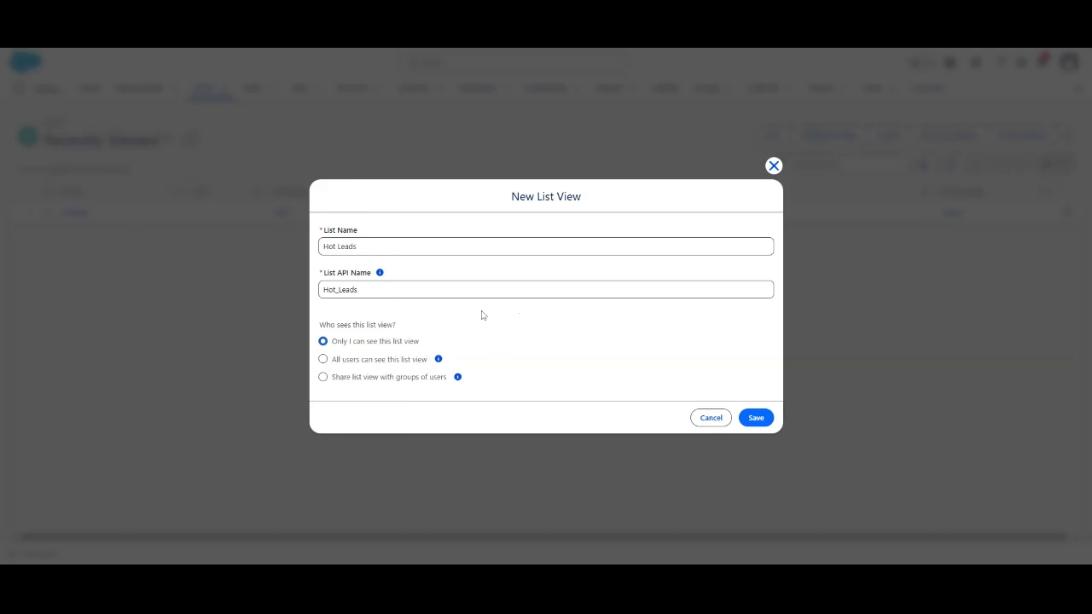
left_click(755, 418)
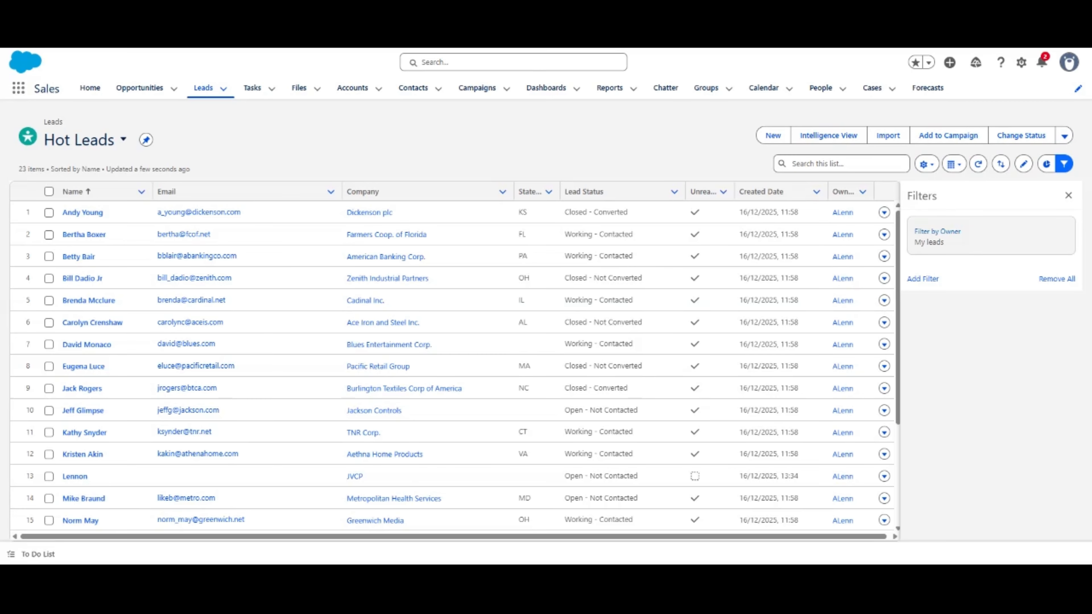
Try to filter the Hot Leads list view to leads whose Lead Temperature equals Hot
left_click(922, 278)
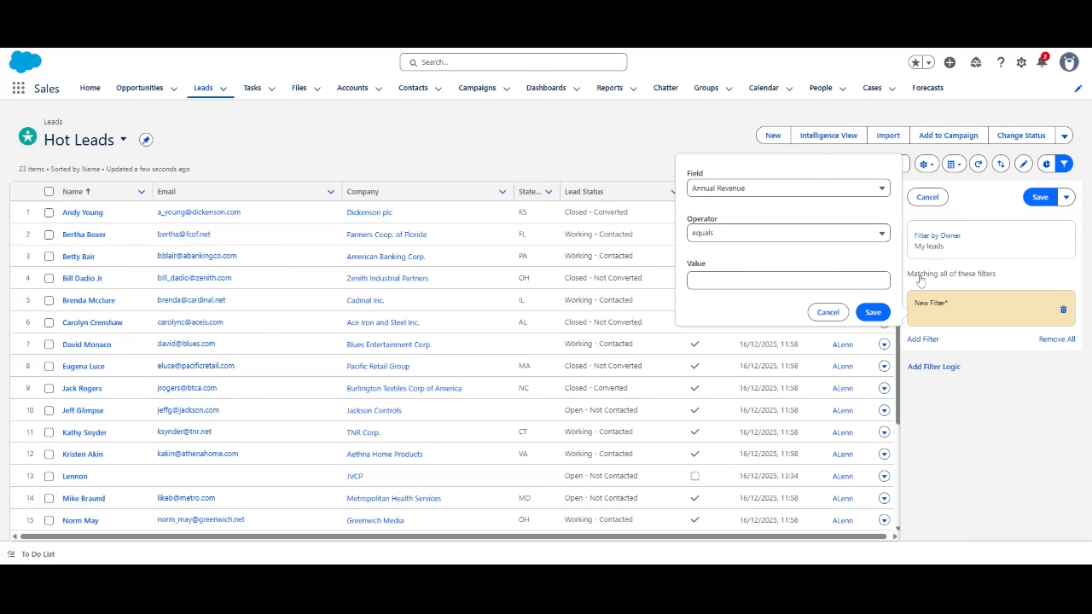
left_click(804, 190)
scroll(766, 271, "down", 5)
left_click(736, 351)
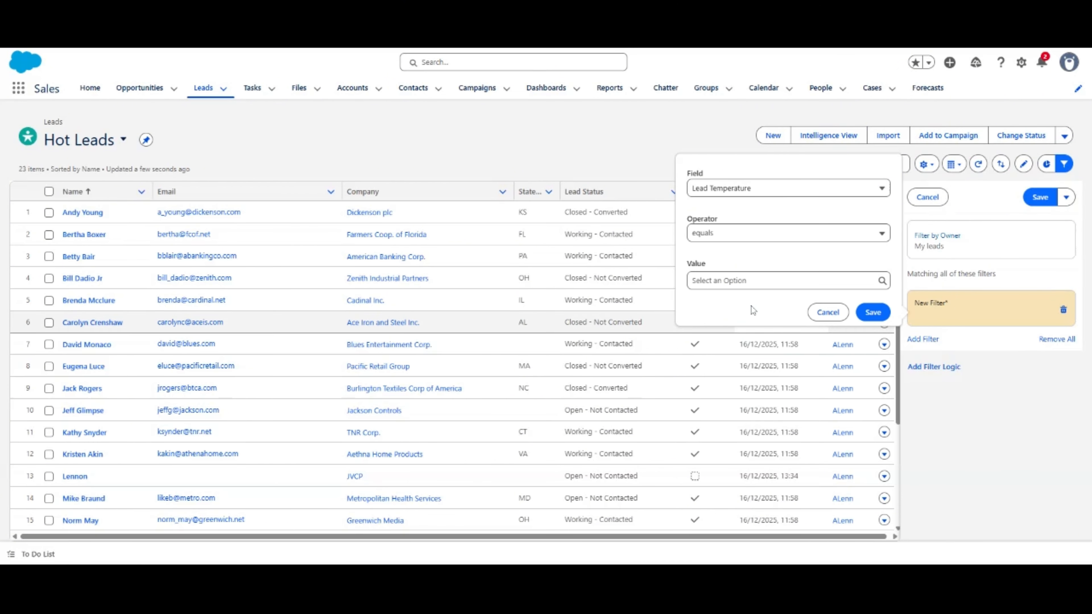
left_click(740, 277)
left_click(717, 360)
left_click(872, 327)
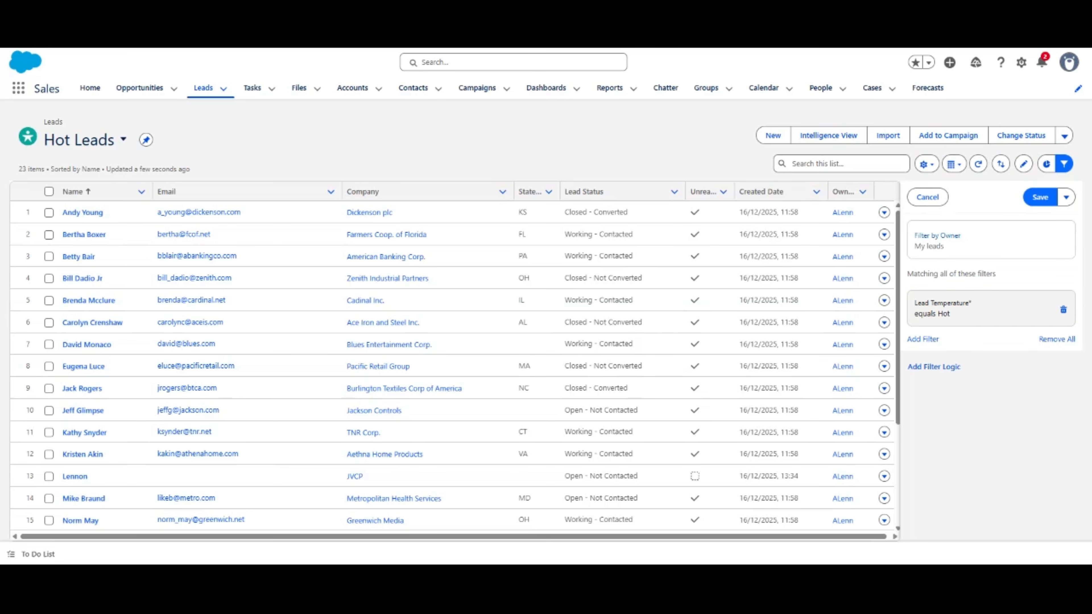
Remove State/Province and Unread By Owner from the Hot Leads list's visible fields and add Product Interest and No. of Employees
left_click(955, 165)
left_click(927, 165)
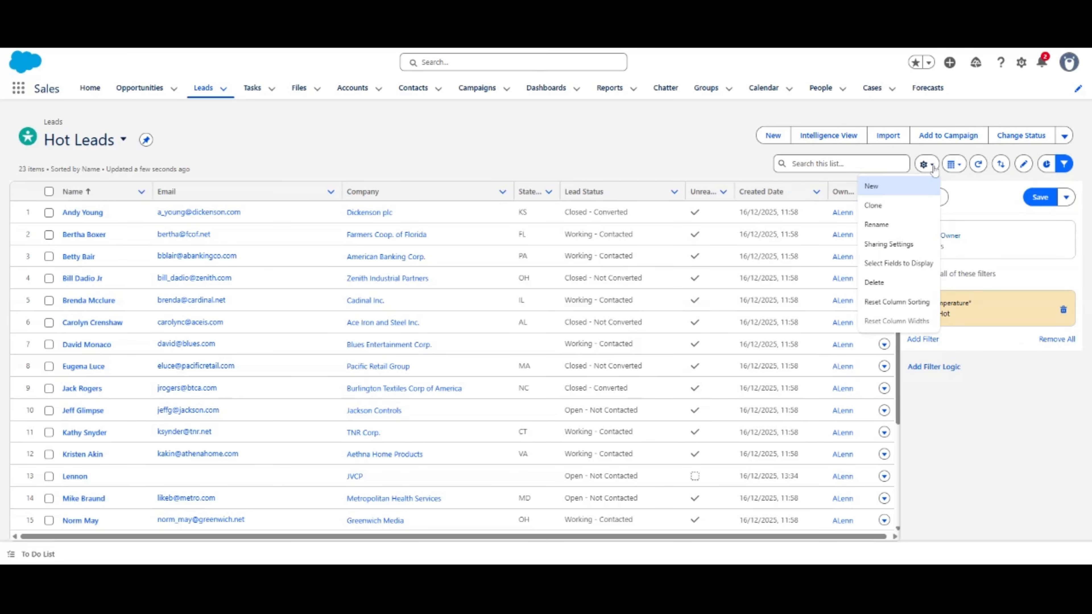
left_click(898, 263)
left_click(587, 305)
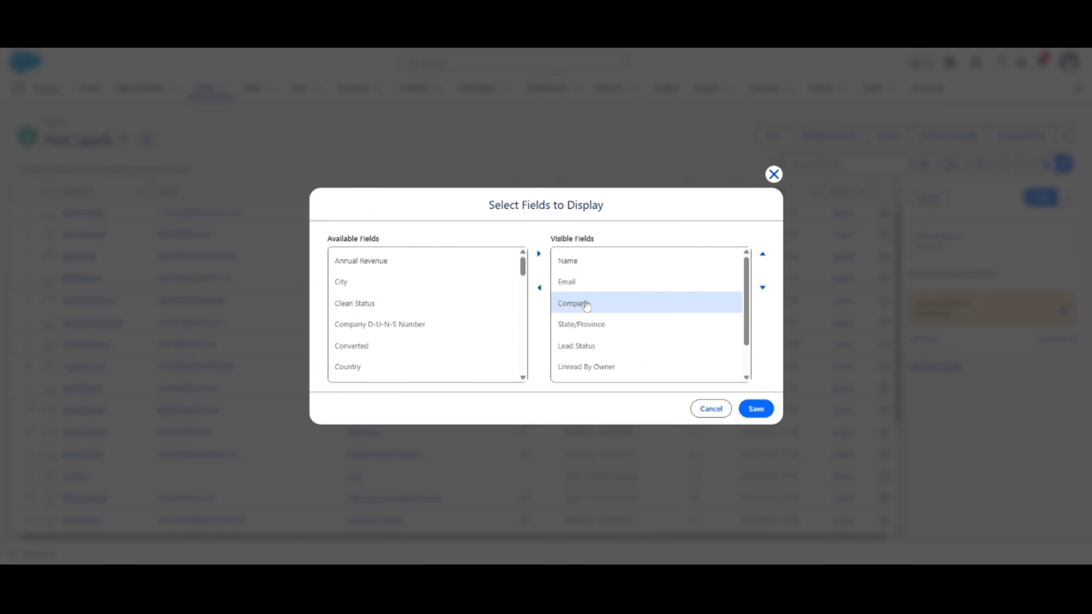
scroll(602, 344, "down", 1)
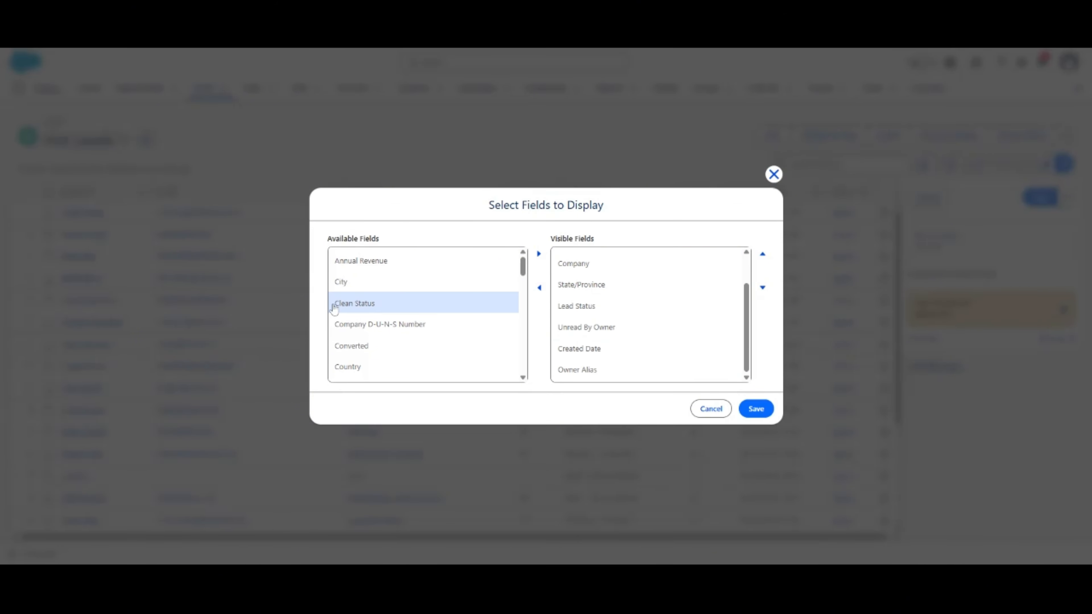
scroll(340, 306, "down", 10)
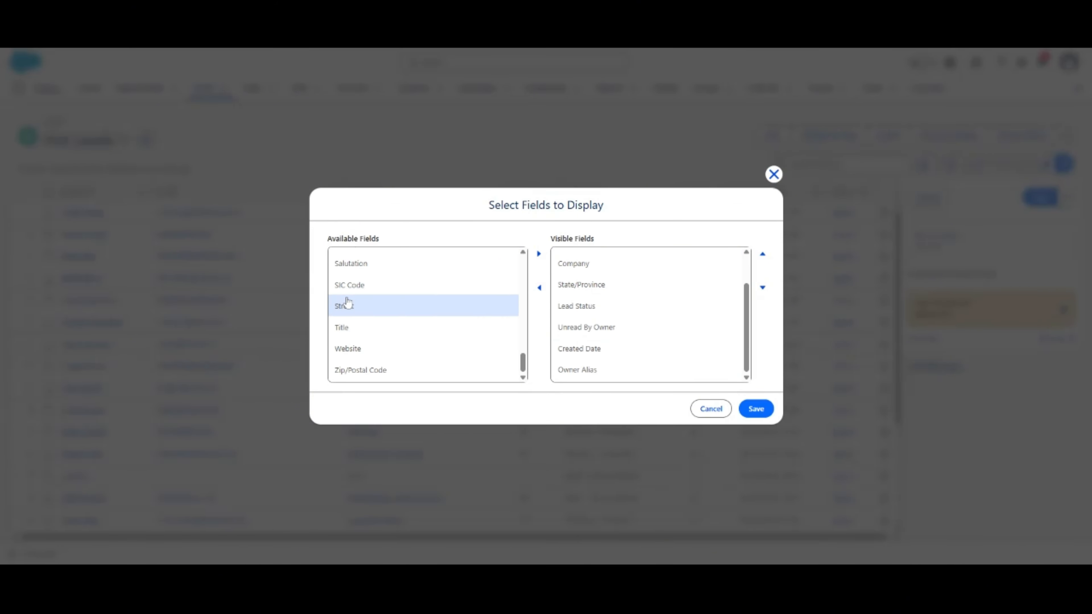
scroll(361, 353, "up", 3)
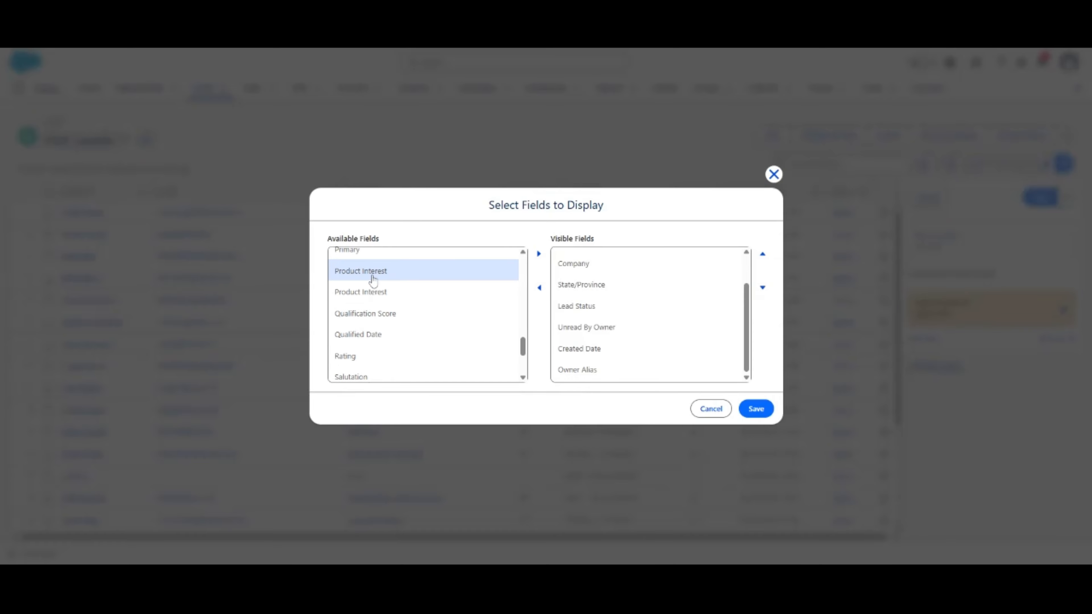
left_click(373, 275)
left_click(539, 254)
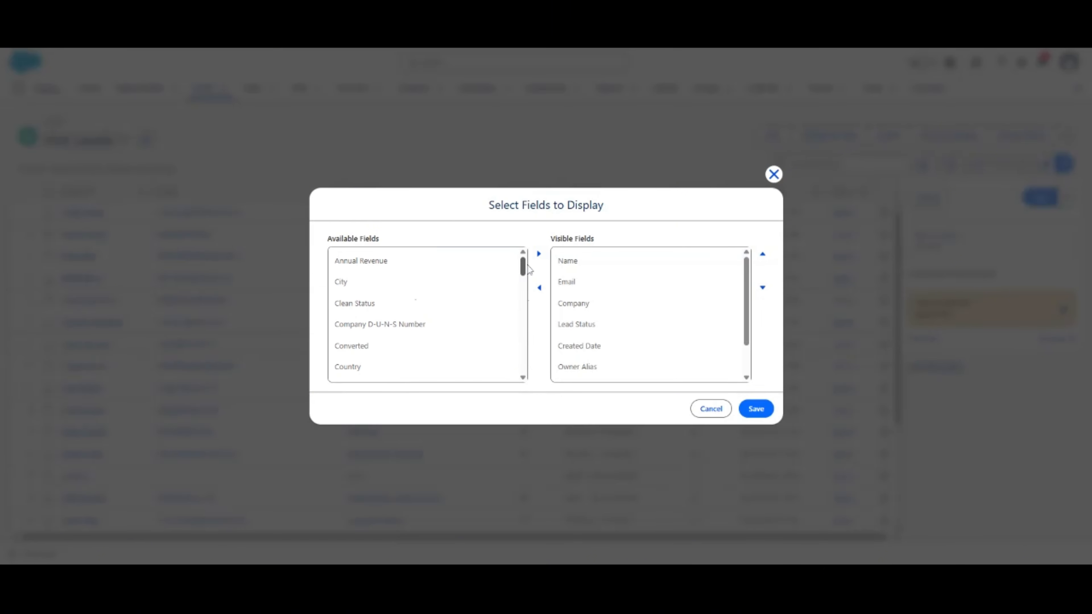
scroll(430, 314, "down", 10)
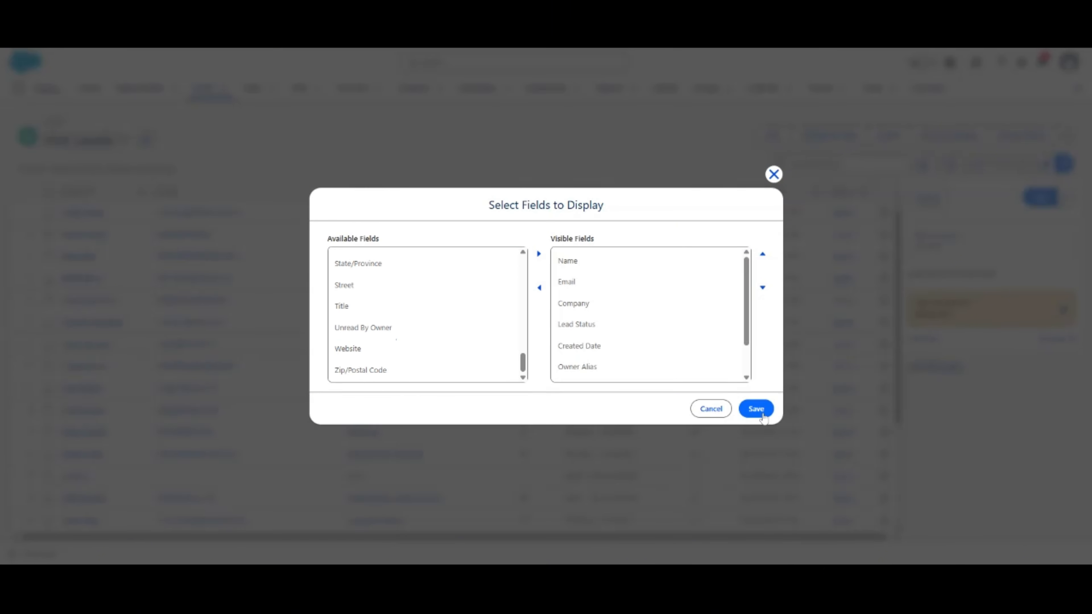
left_click(756, 408)
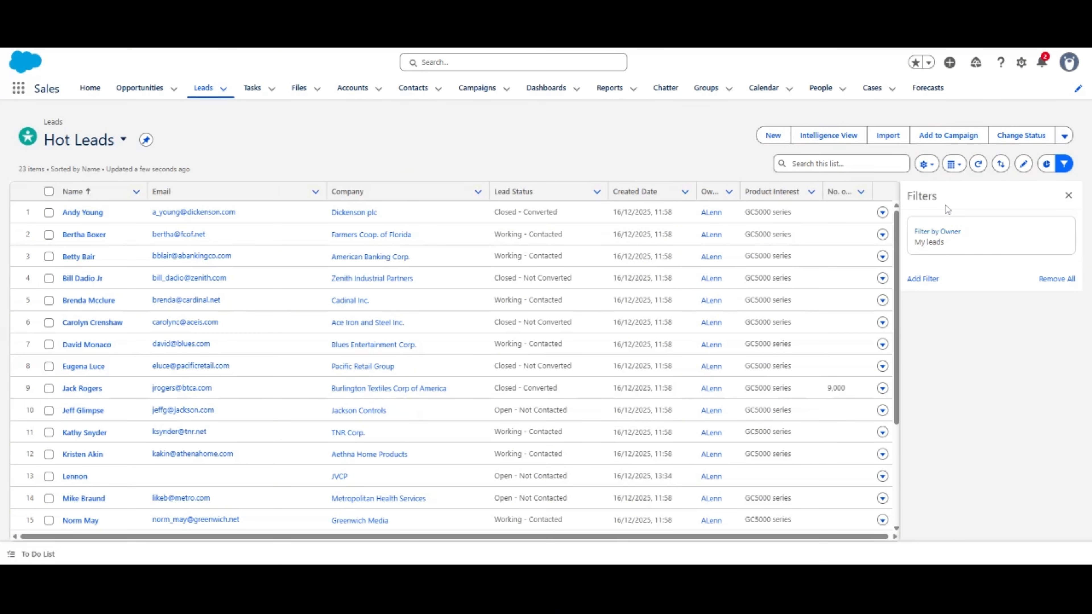
left_click(860, 194)
left_click(840, 212)
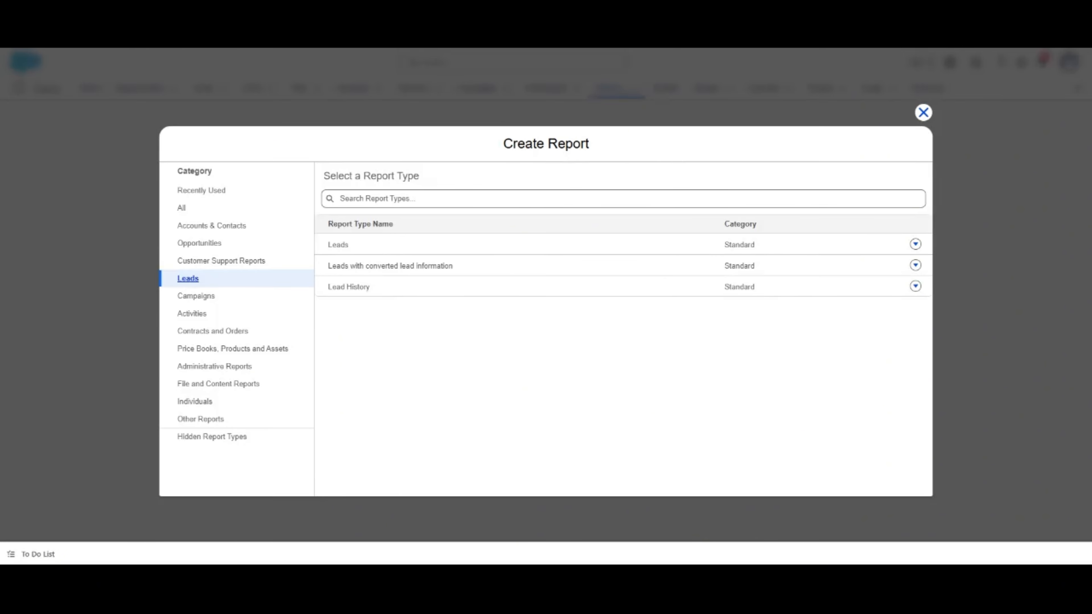
Start a report with the standard Leads report type and add a filter for Lead Temperature equals Hot
left_click(338, 249)
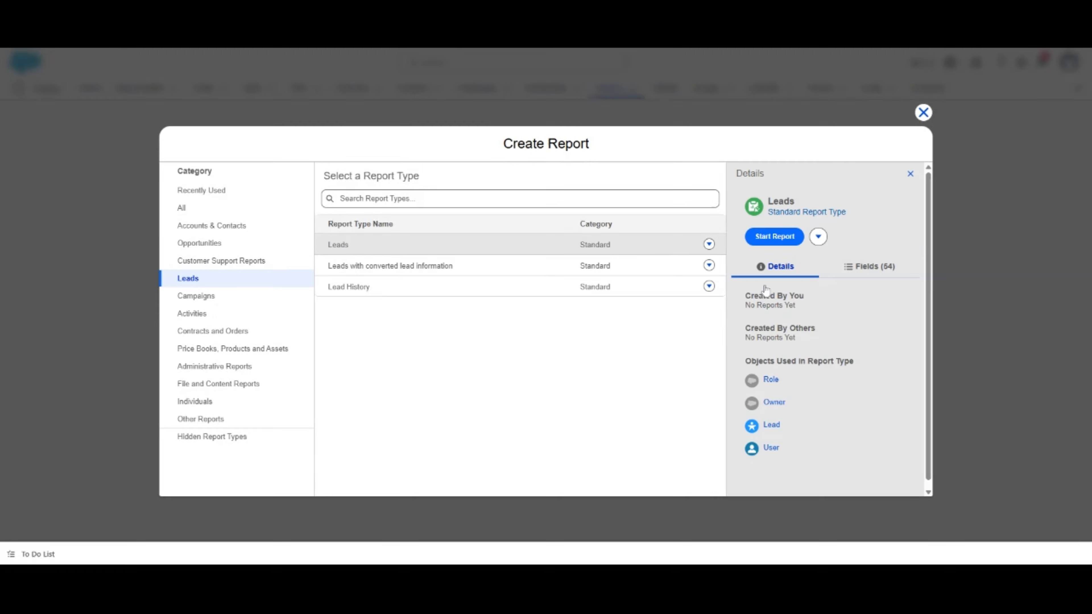
left_click(774, 236)
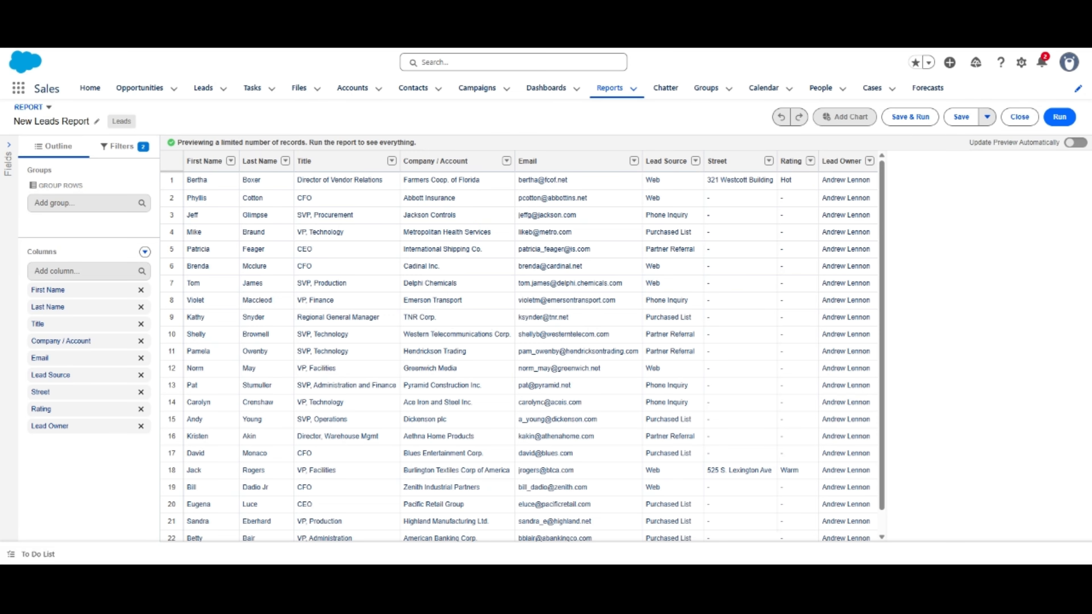
left_click(116, 147)
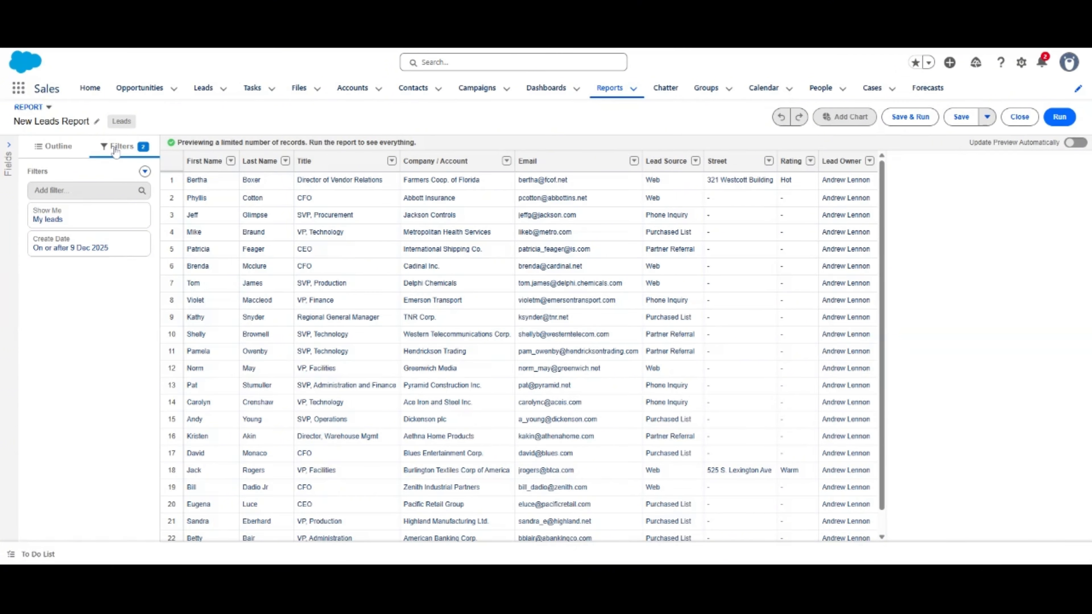
left_click(88, 190)
scroll(80, 280, "down", 5)
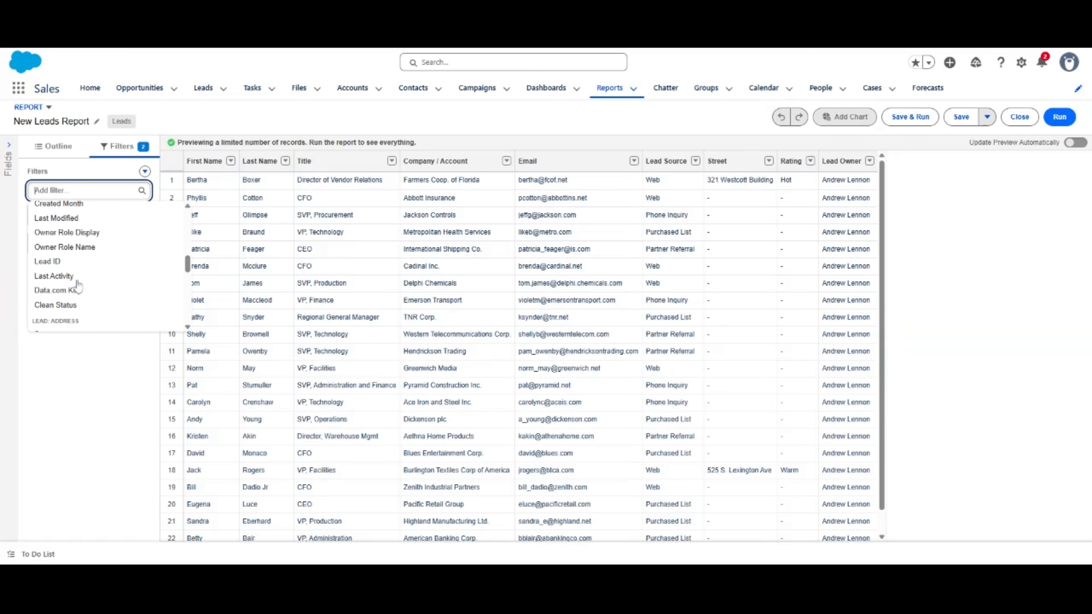
scroll(78, 286, "down", 5)
left_click(86, 222)
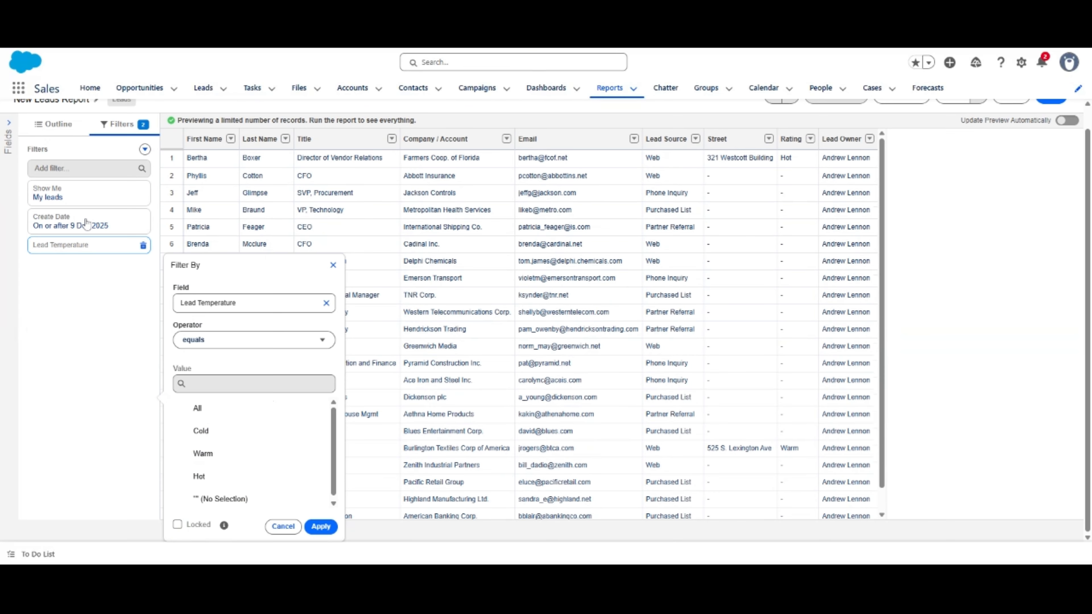
left_click(202, 476)
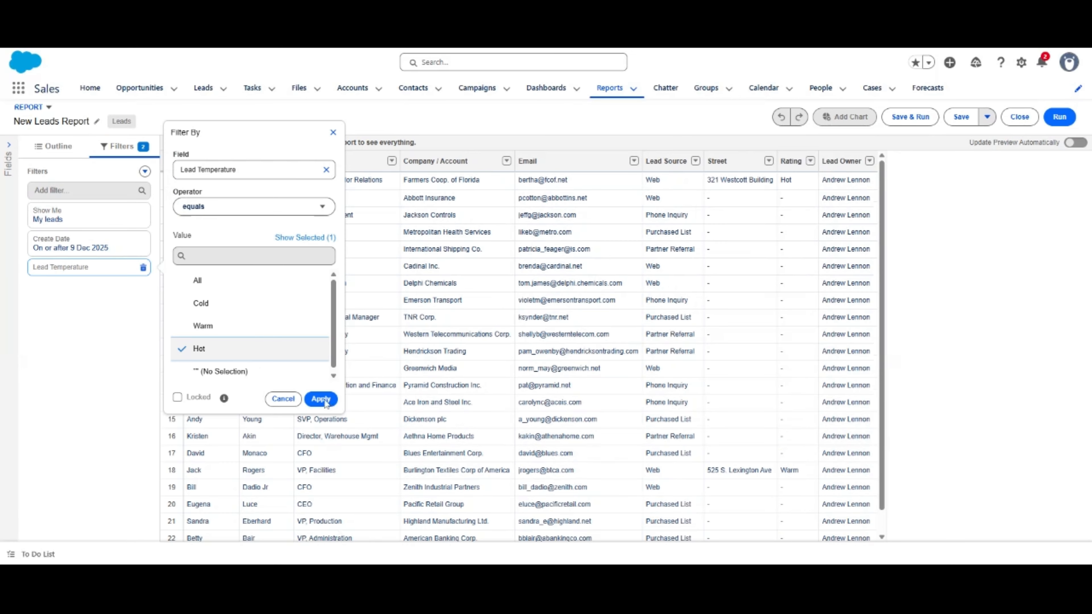
left_click(320, 399)
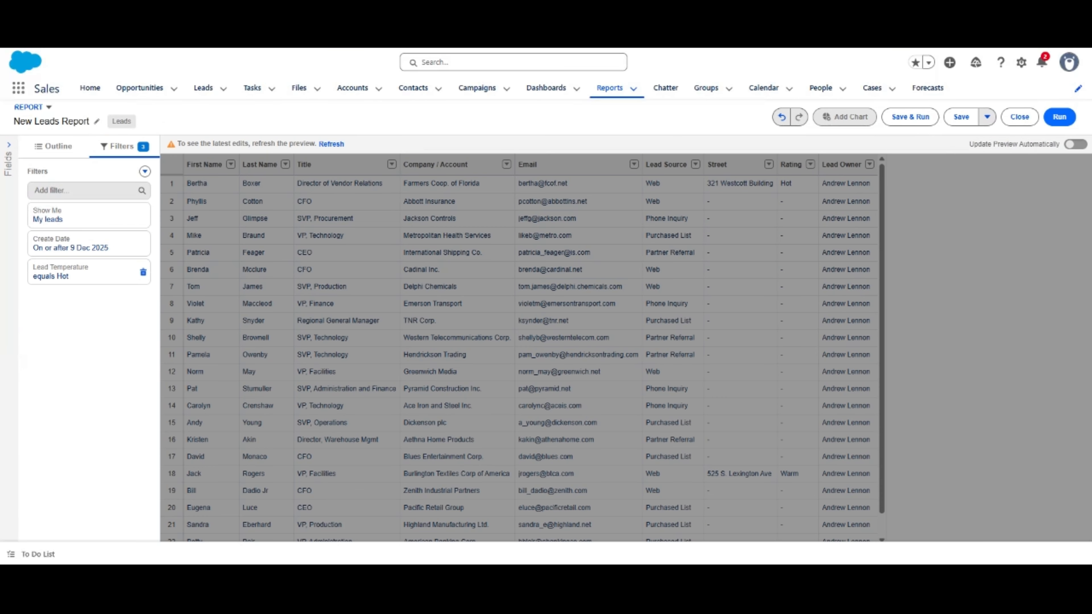
Group the report's rows by Lead Owner and its columns by Lead Temperature and Qualification Score
left_click(53, 146)
left_click(86, 202)
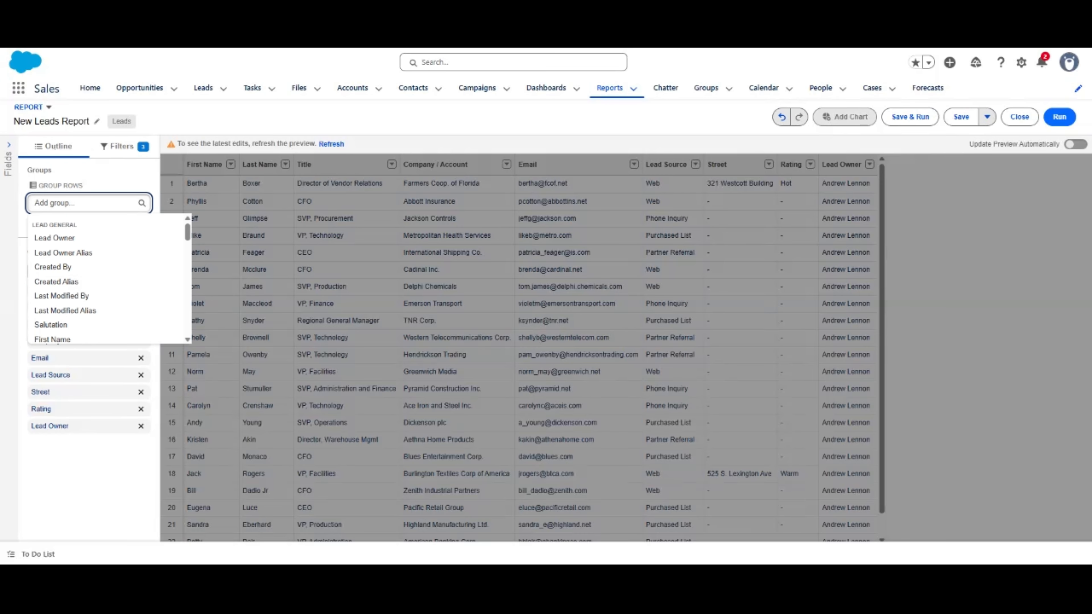
left_click(73, 237)
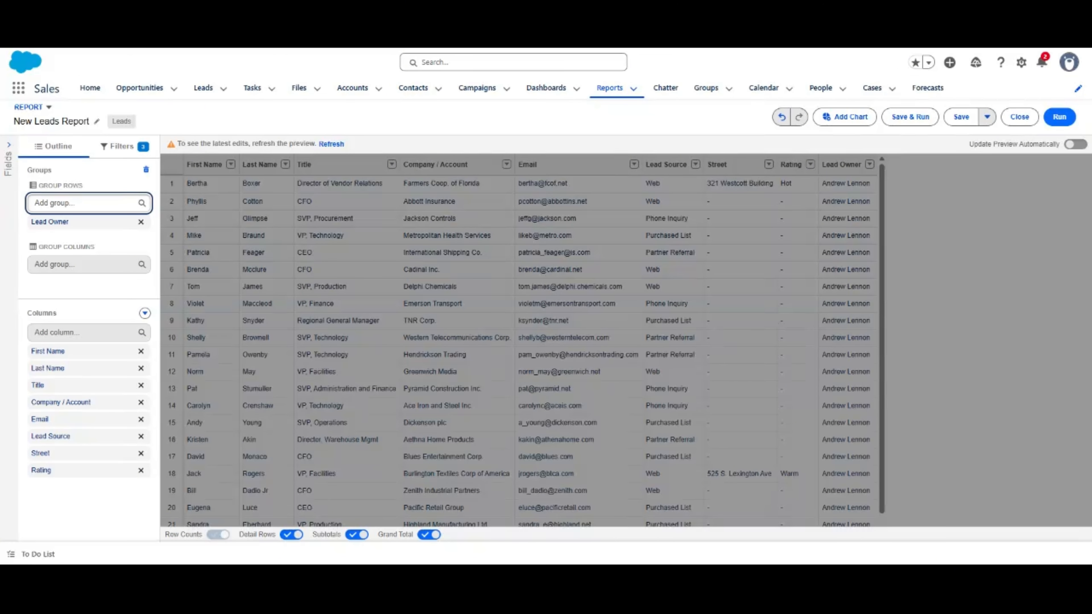
left_click(60, 264)
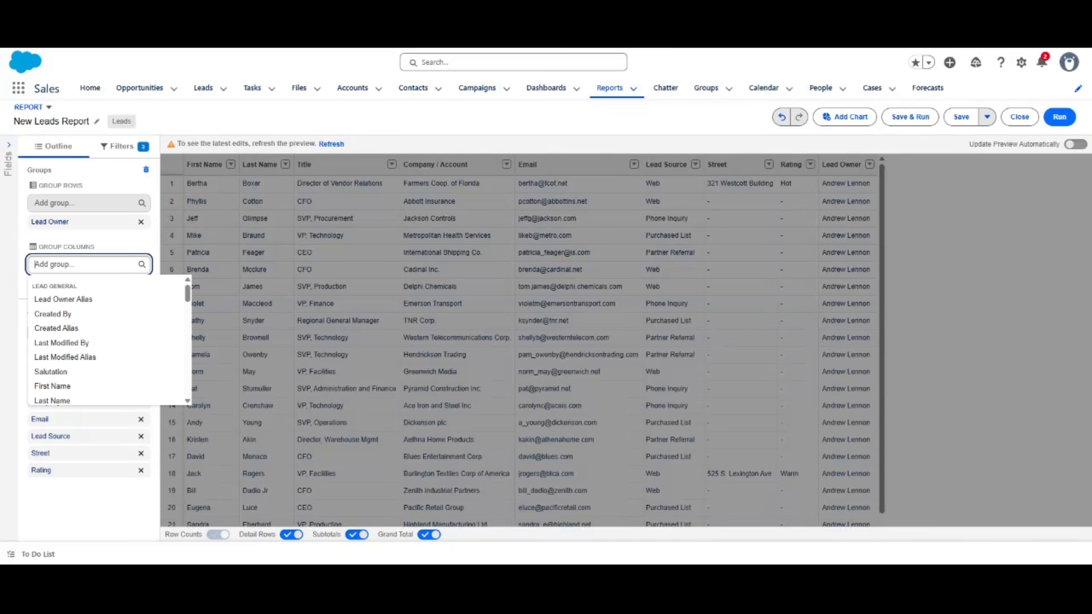
scroll(82, 313, "down", 15)
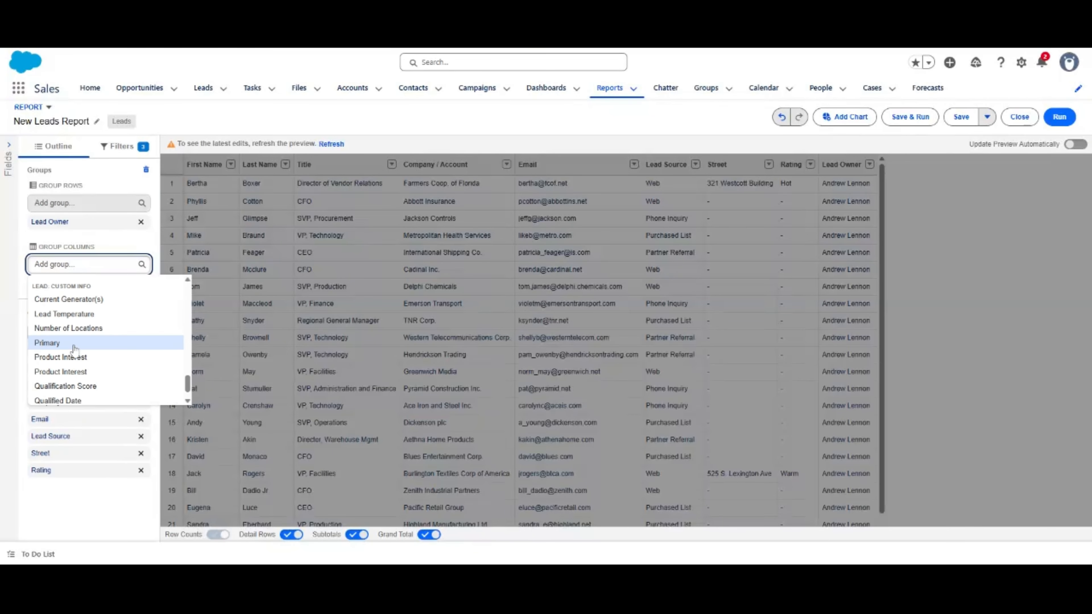
left_click(82, 309)
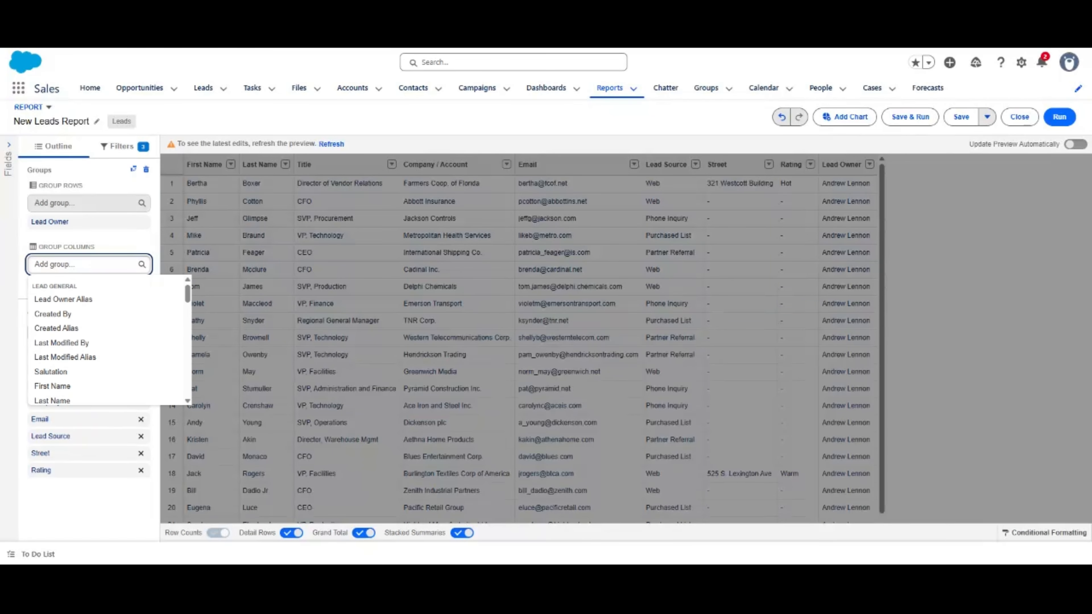
type("qual")
left_click(77, 298)
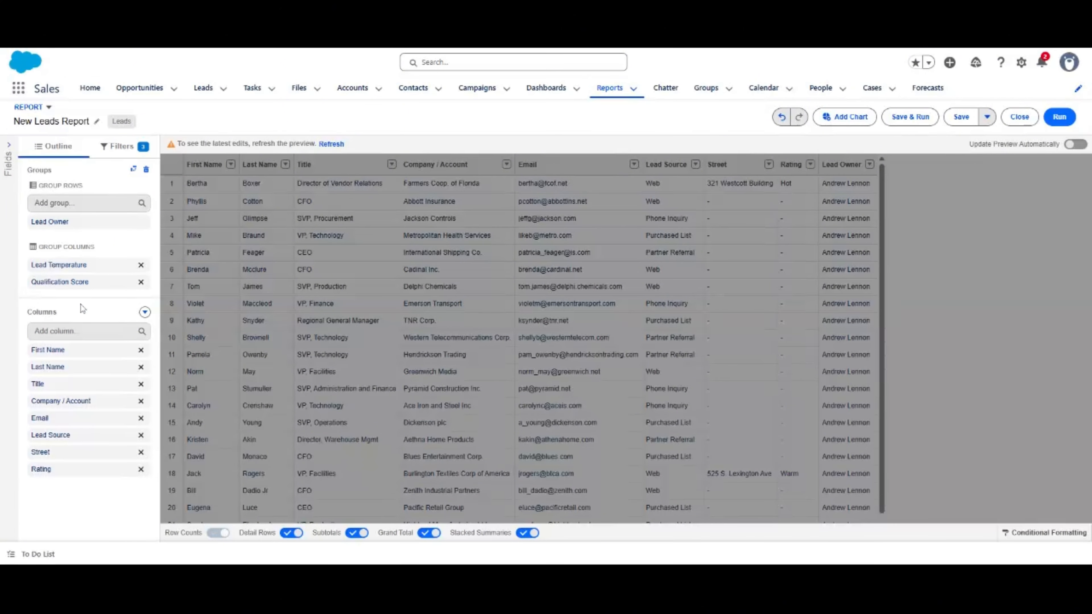
Add Product Interest and No. of Employees as columns in the leads report
left_click(83, 331)
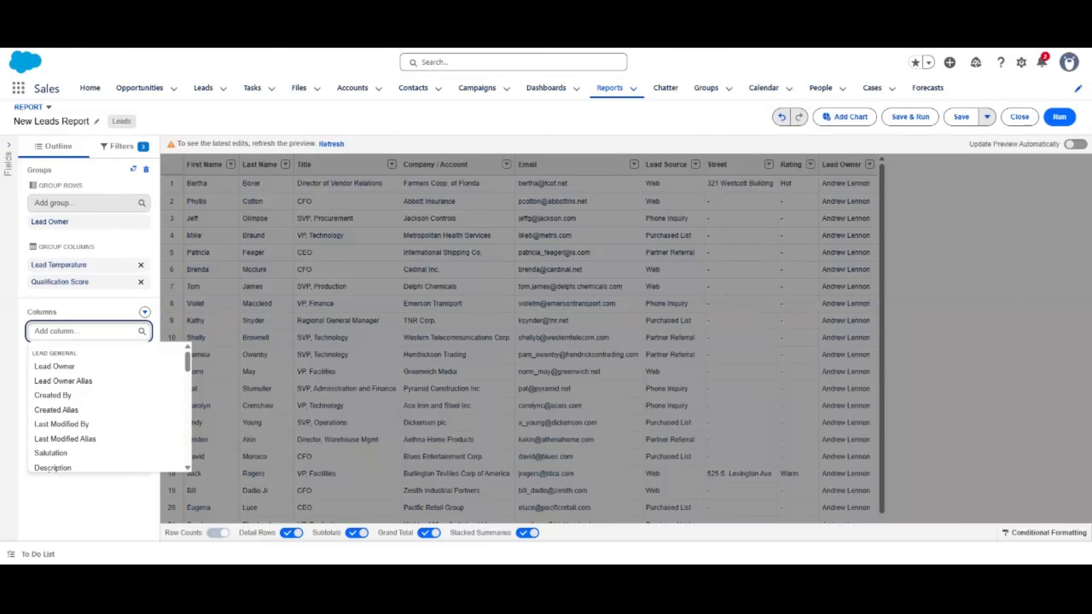
type("produ")
left_click(84, 367)
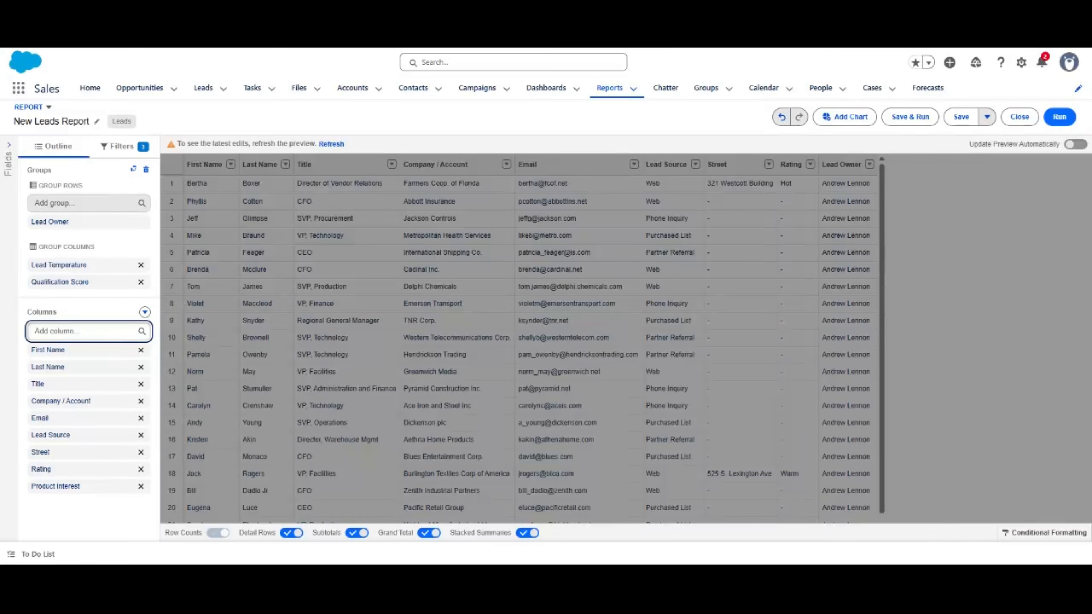
type("comp")
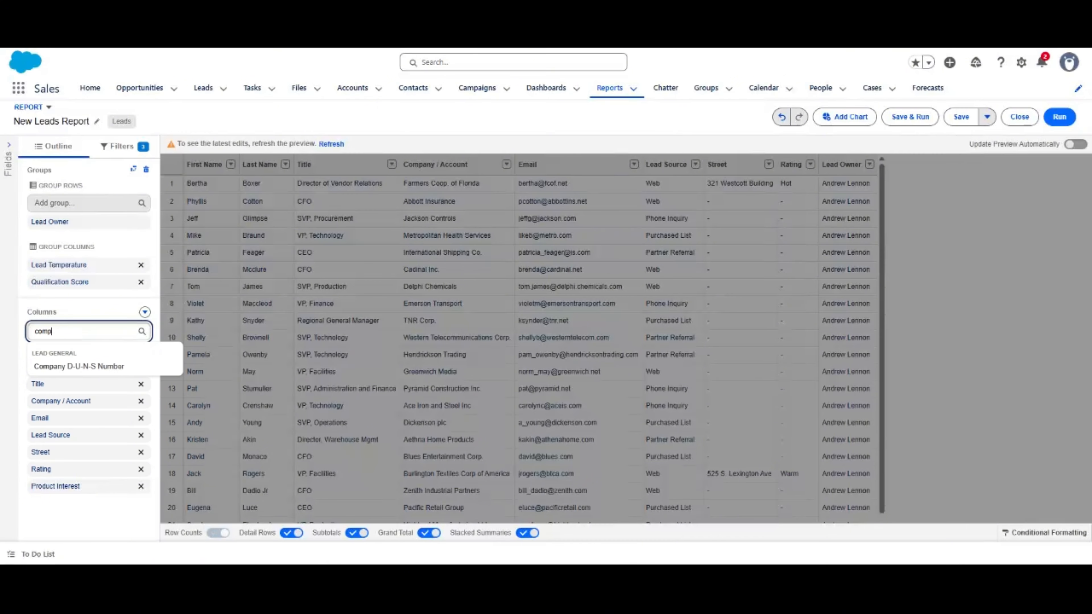
key("BackSpace")
key("BackSpace")
key("BackSpace")
key("BackSpace")
type("nu")
key("BackSpace")
key("BackSpace")
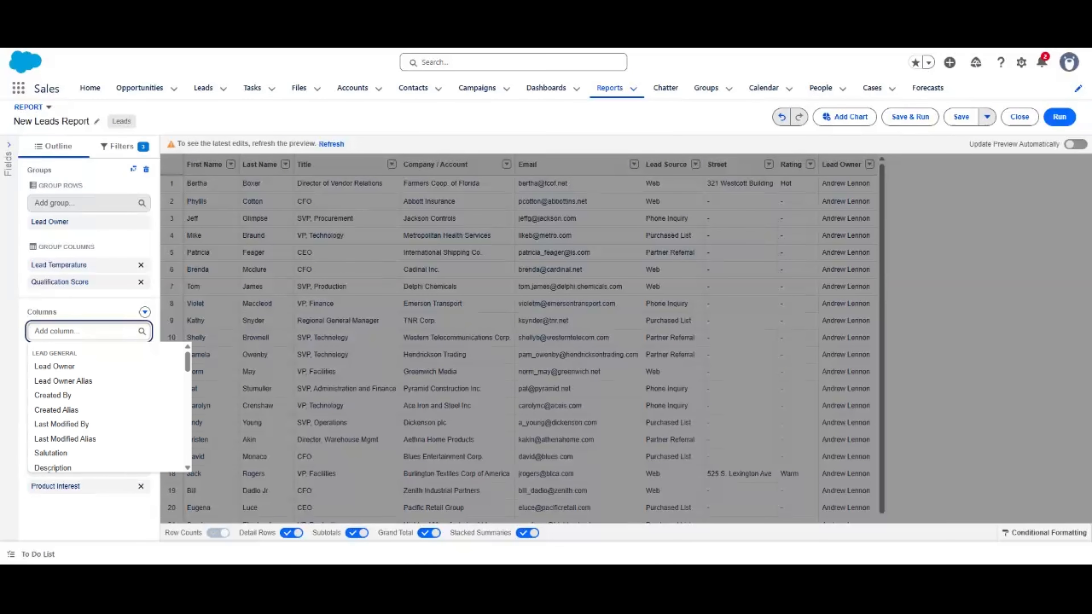
type("empl")
left_click(89, 368)
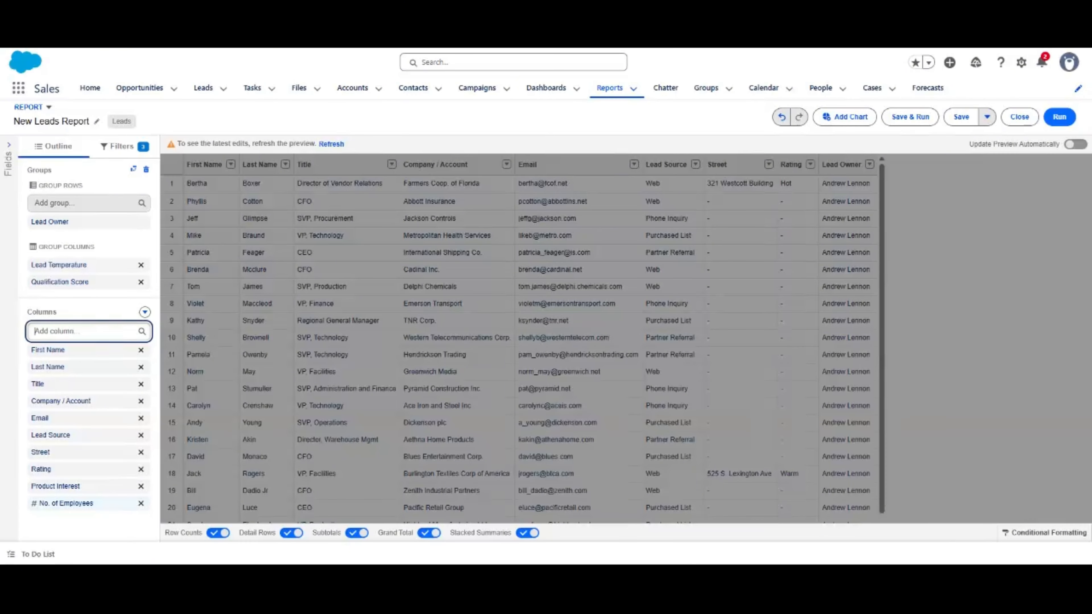
Save the report as "Hot Leads by Owner" in the Private Reports folder and run it
left_click(963, 120)
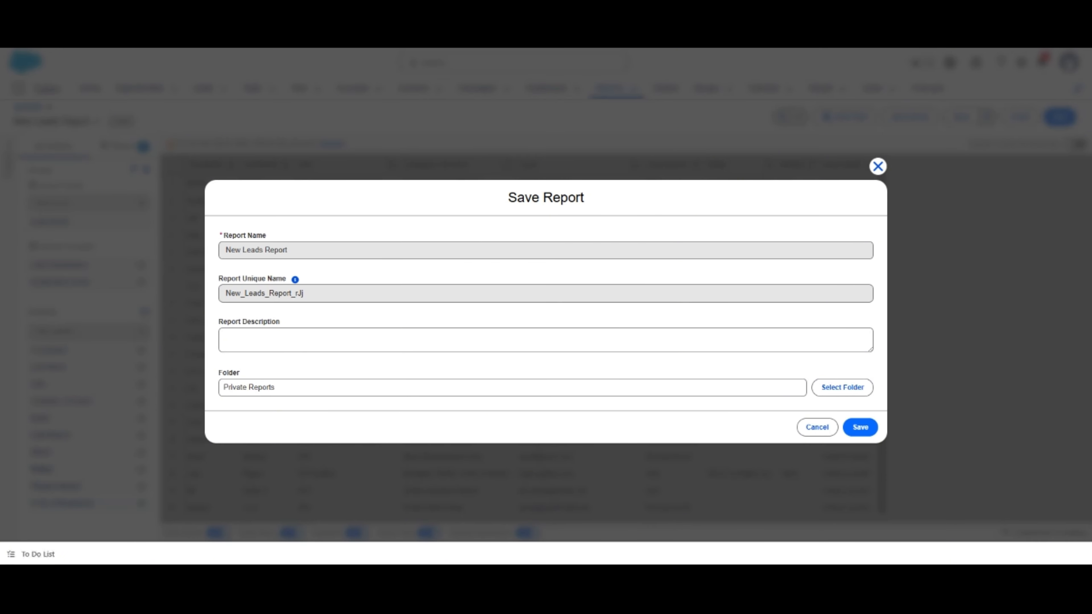
triple_click(212, 248)
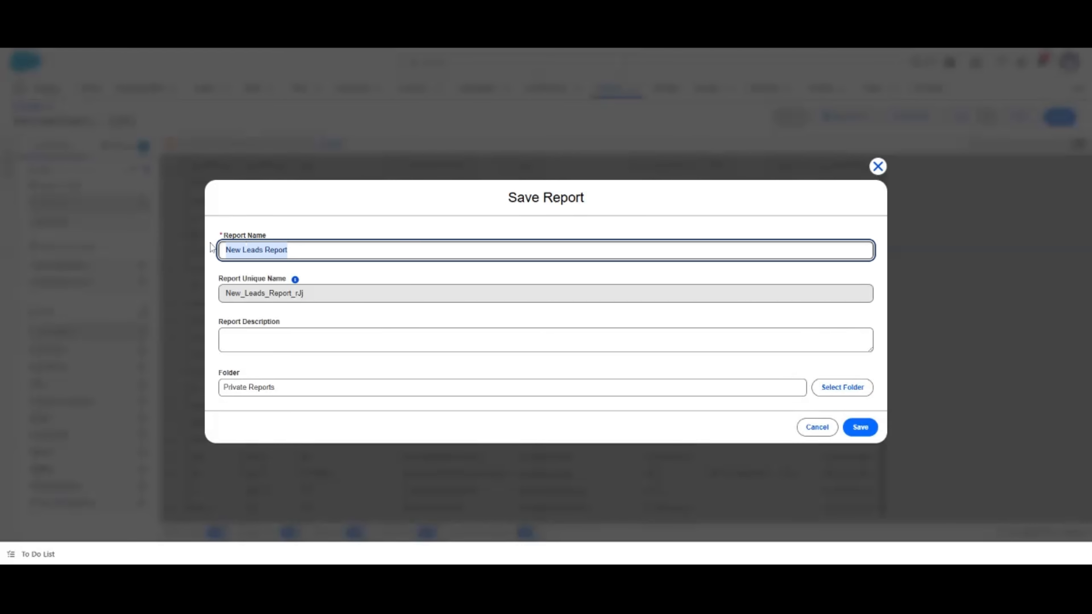
type("Hot Leads by Own")
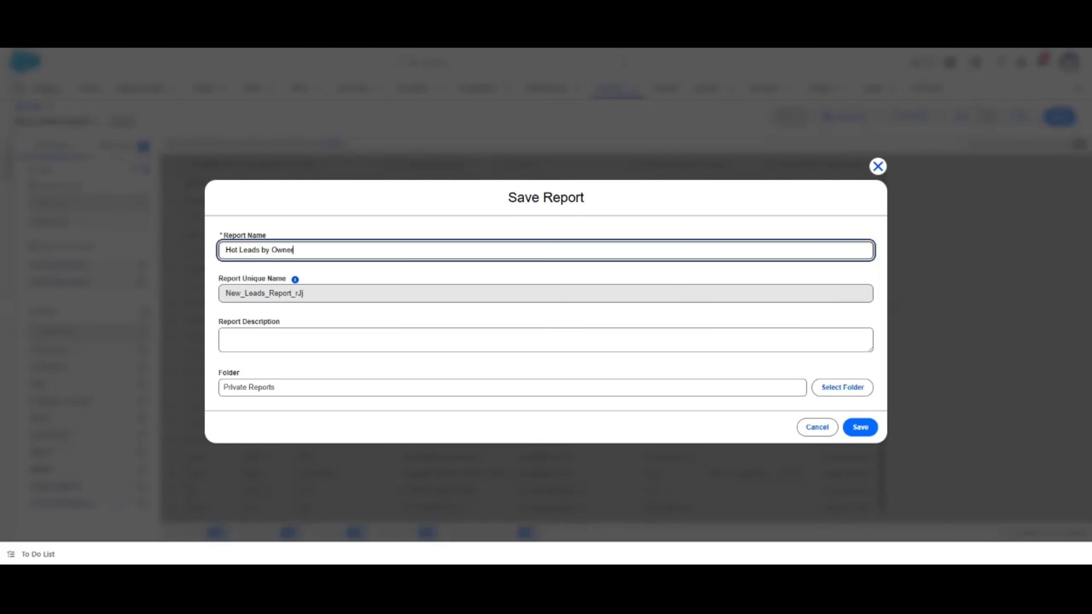
key("Tab")
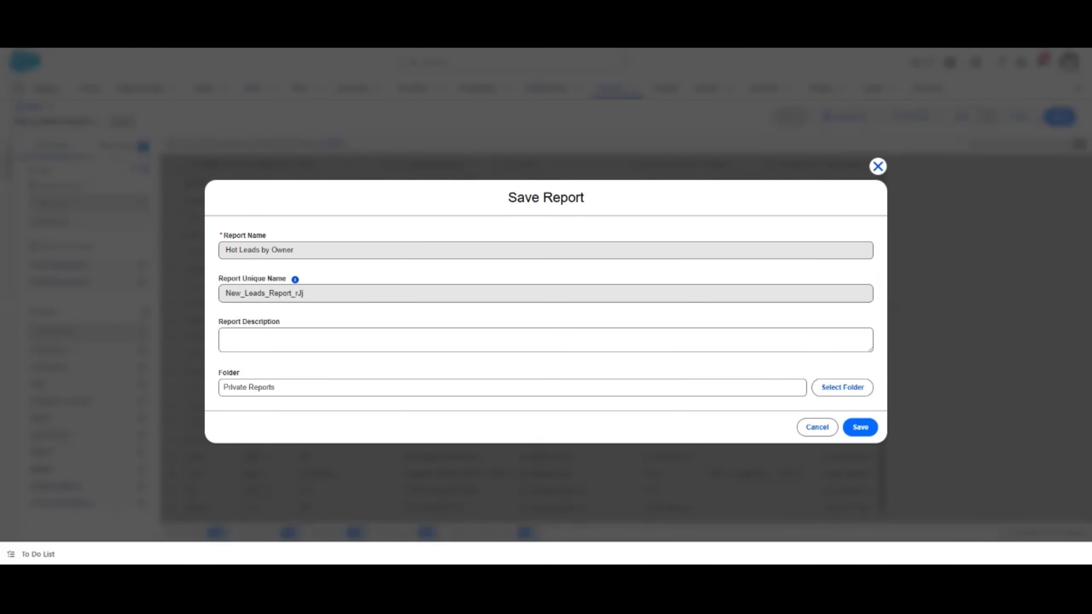
left_click(863, 430)
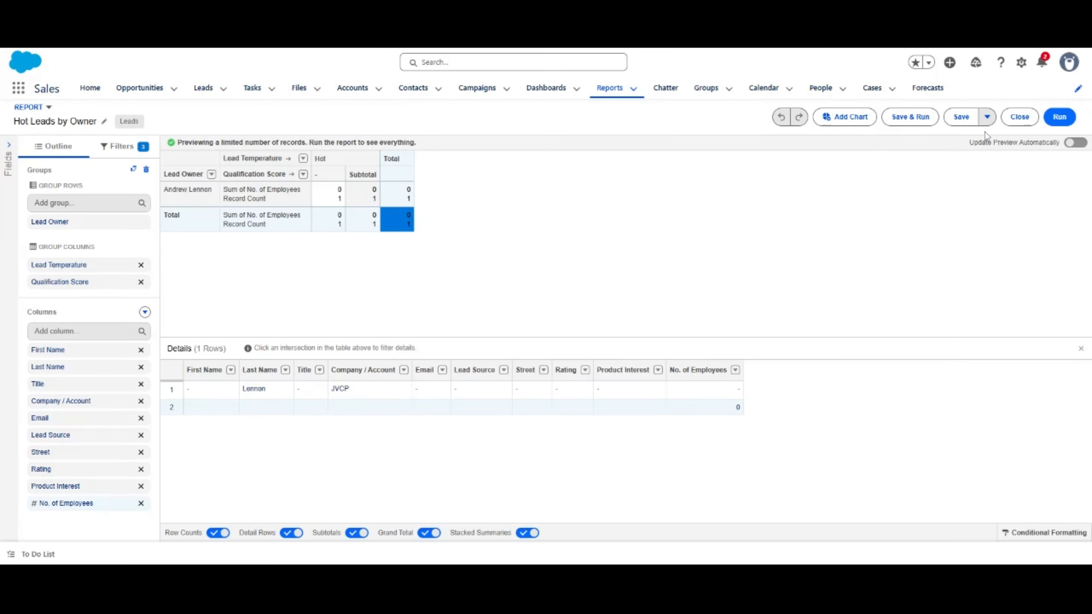
left_click(1059, 120)
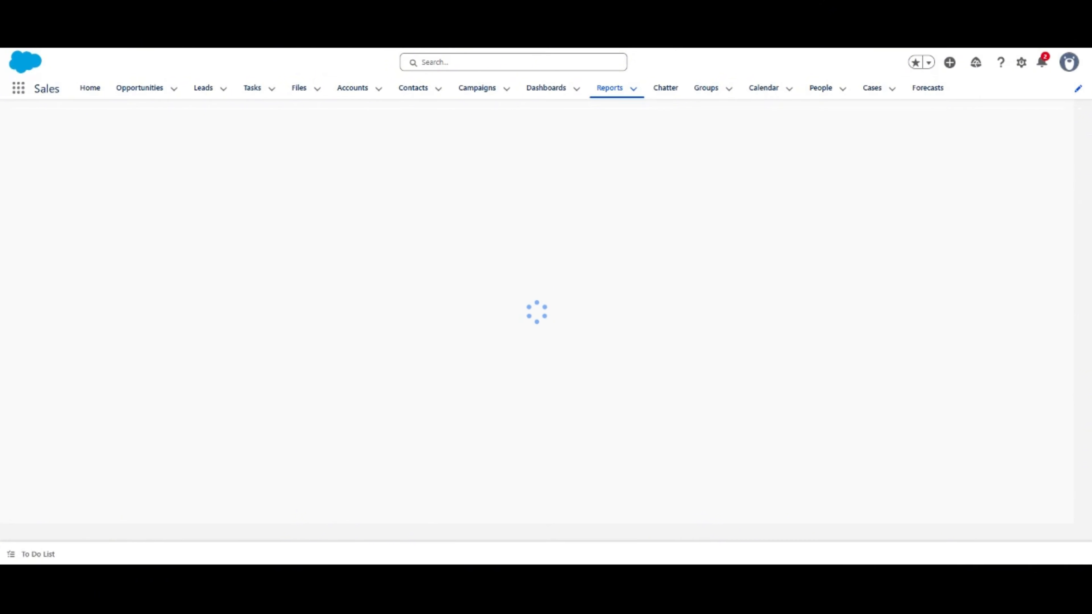